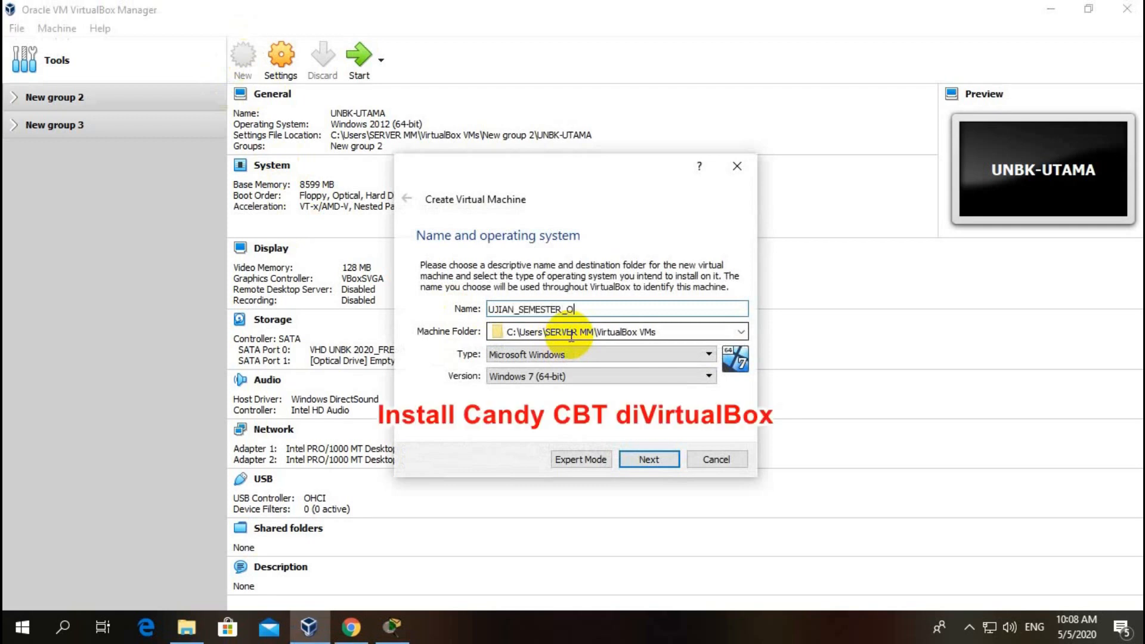
Step: Name the machine UJIAN_SEMESTER_ONLINE as Red Hat (64-bit) and give it about 7000 MB memory
{"action": "type", "text": "INE"}
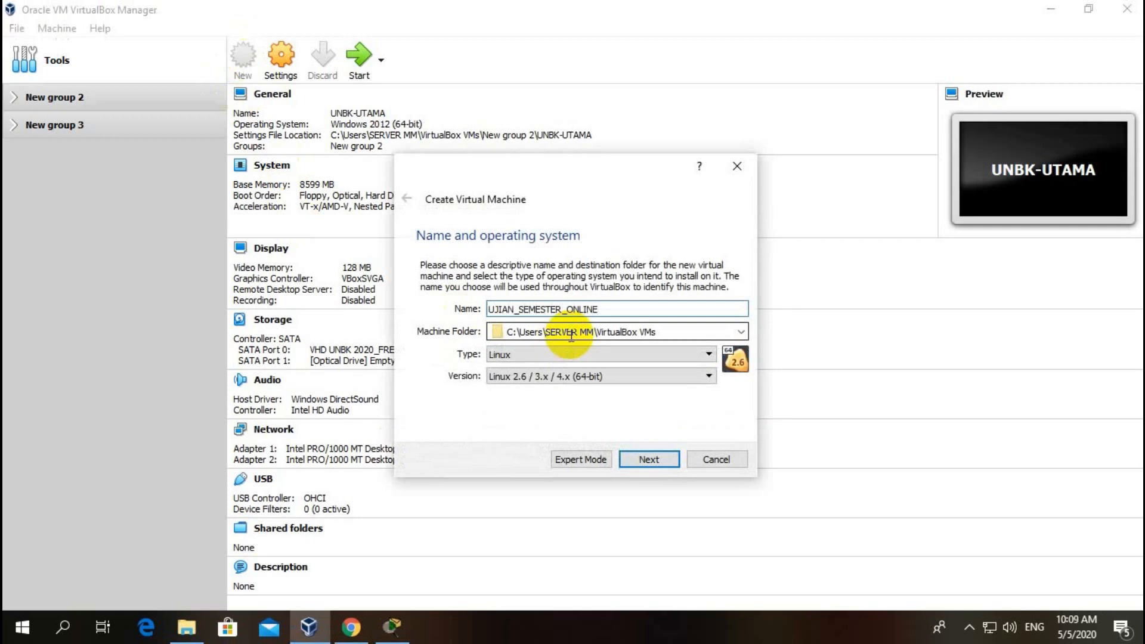
{"action": "left_click", "coordinate": [543, 378]}
{"action": "scroll", "coordinate": [521, 461], "scroll_direction": "down", "scroll_amount": 4}
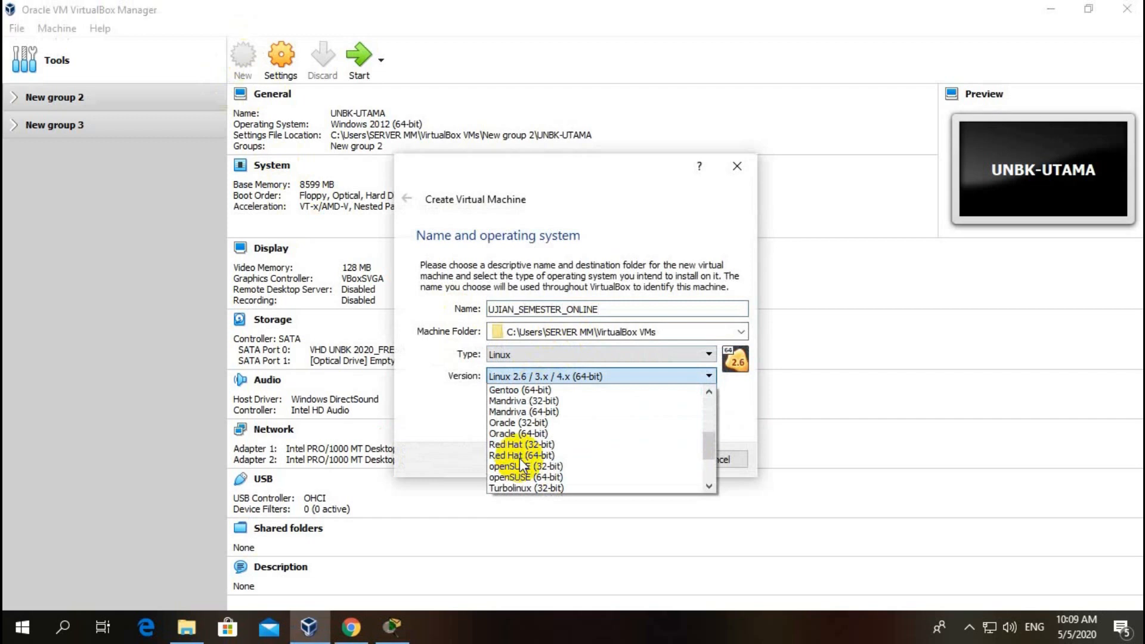
{"action": "left_click", "coordinate": [514, 455]}
{"action": "left_click", "coordinate": [645, 459]}
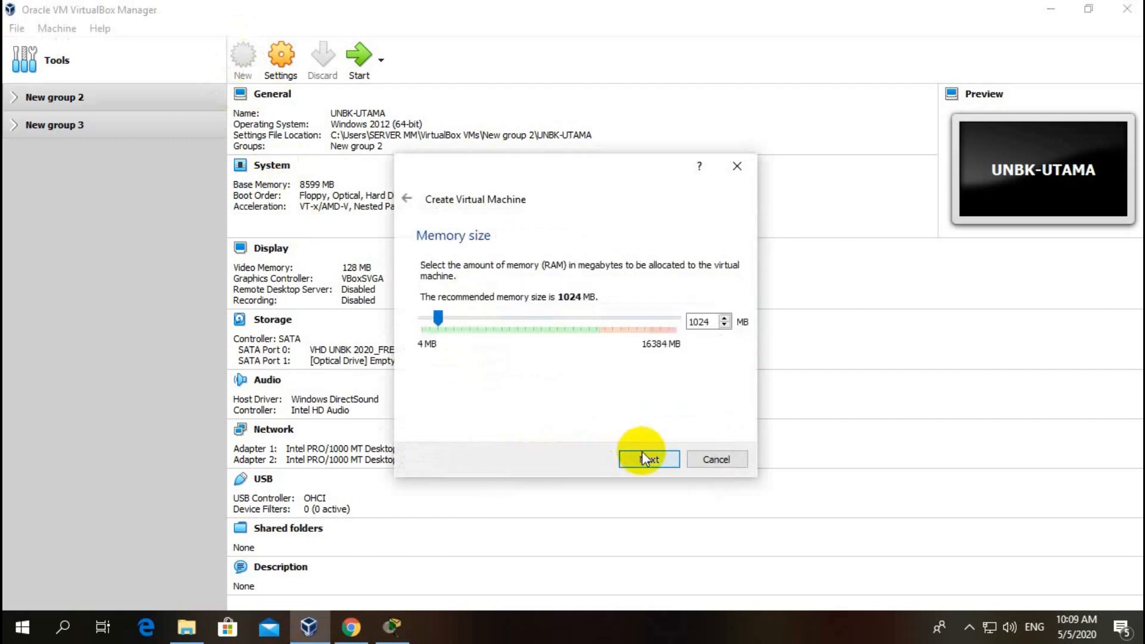
{"action": "left_click_drag", "start_coordinate": [448, 314], "coordinate": [535, 342]}
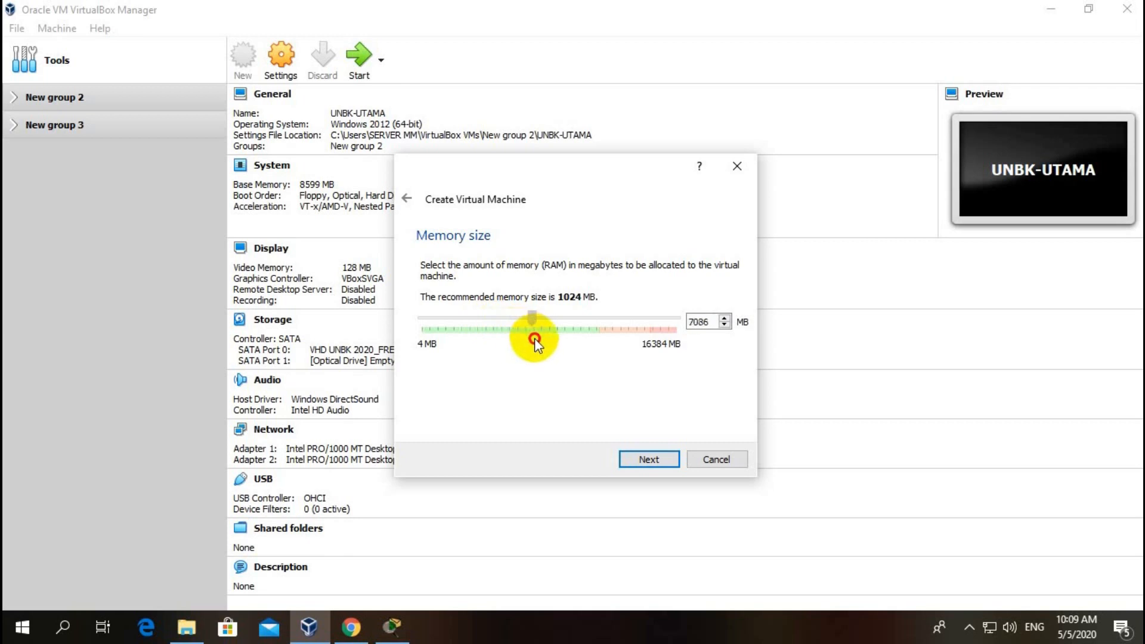
Step: Attach the existing CANDY 27.vdi file as the hard disk and create the machine
{"action": "left_click", "coordinate": [648, 461]}
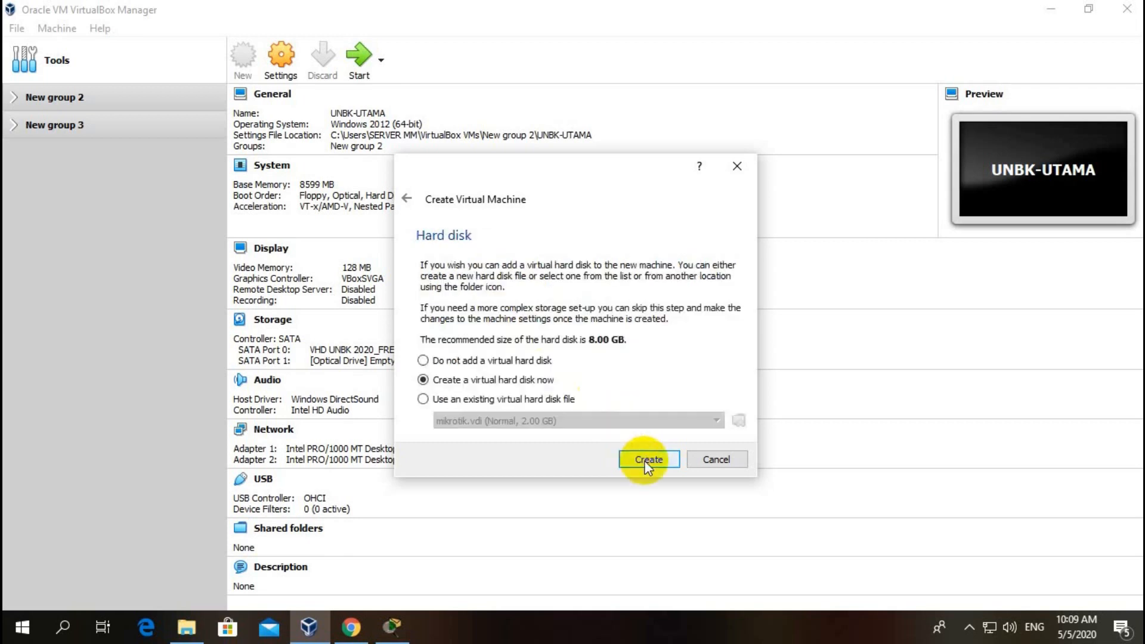
{"action": "left_click", "coordinate": [525, 400]}
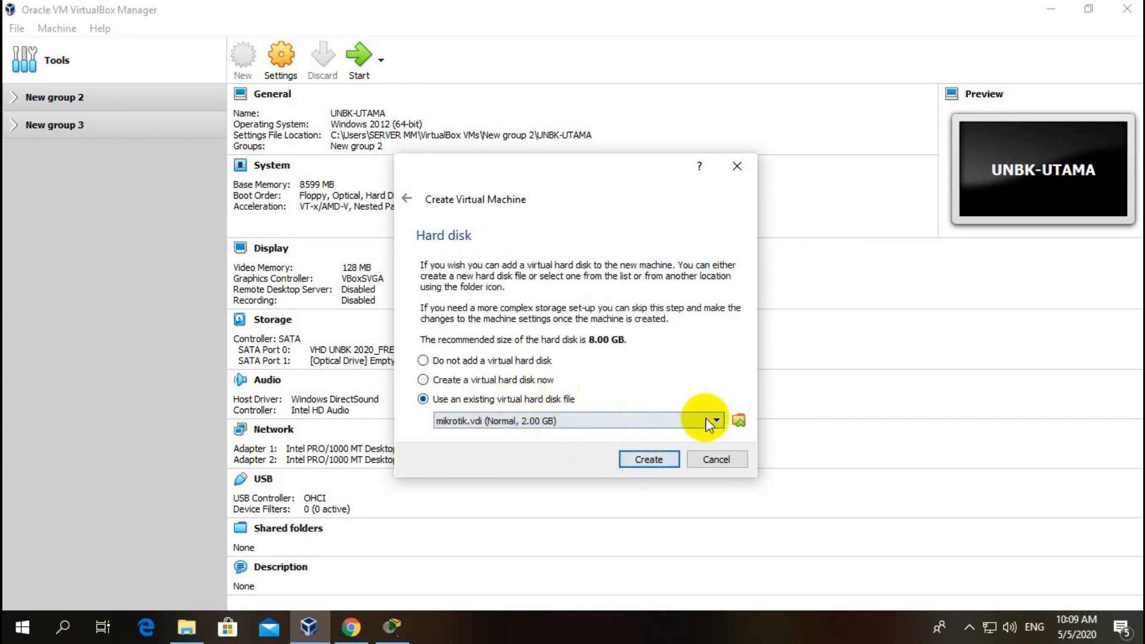
{"action": "left_click", "coordinate": [739, 421]}
{"action": "left_click", "coordinate": [409, 286]}
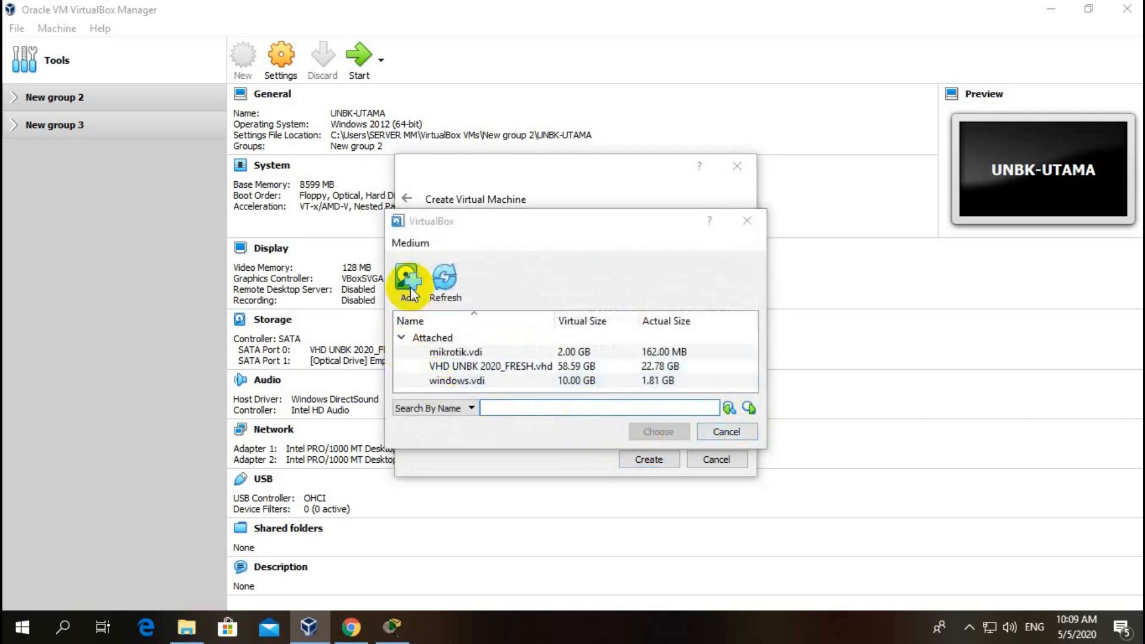
{"action": "left_click", "coordinate": [578, 260]}
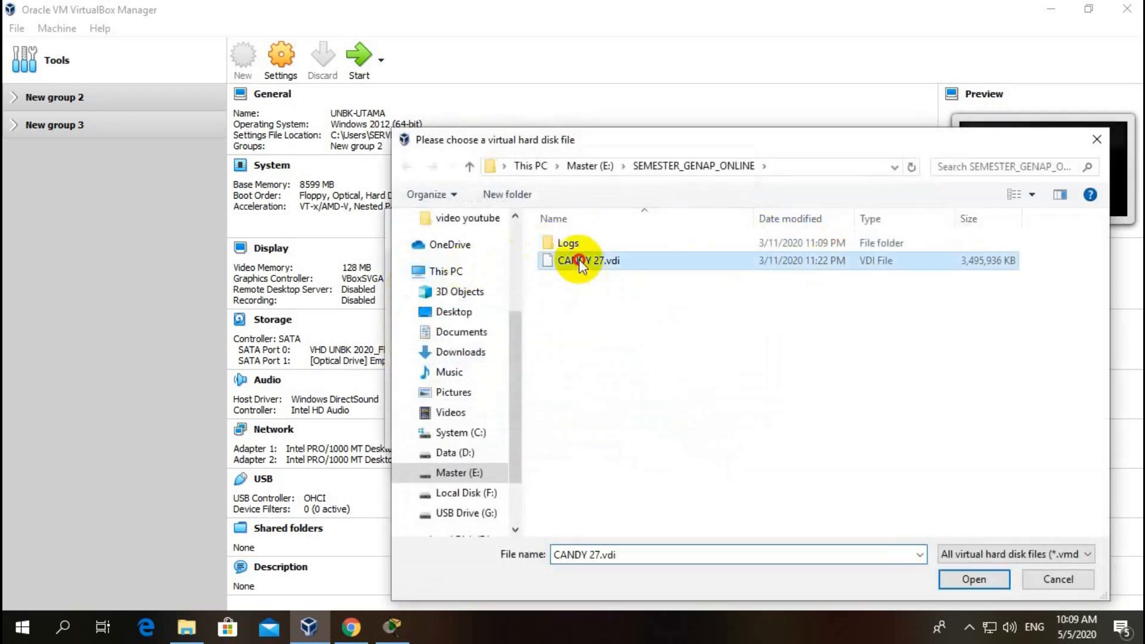
{"action": "left_click", "coordinate": [959, 576]}
{"action": "left_click", "coordinate": [677, 436]}
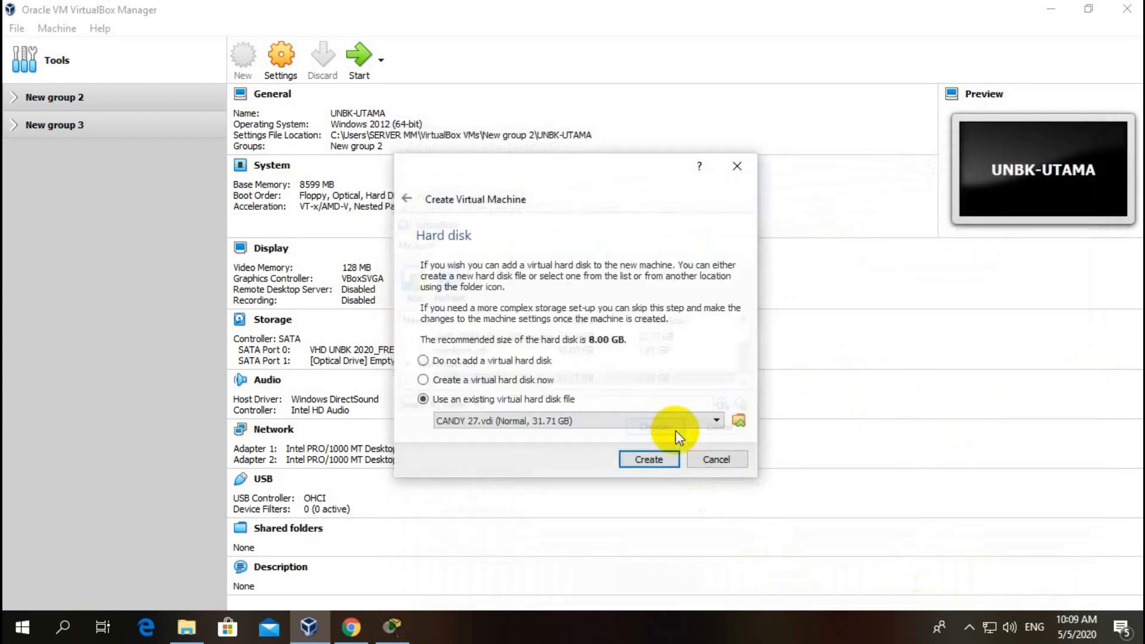
{"action": "left_click", "coordinate": [661, 460]}
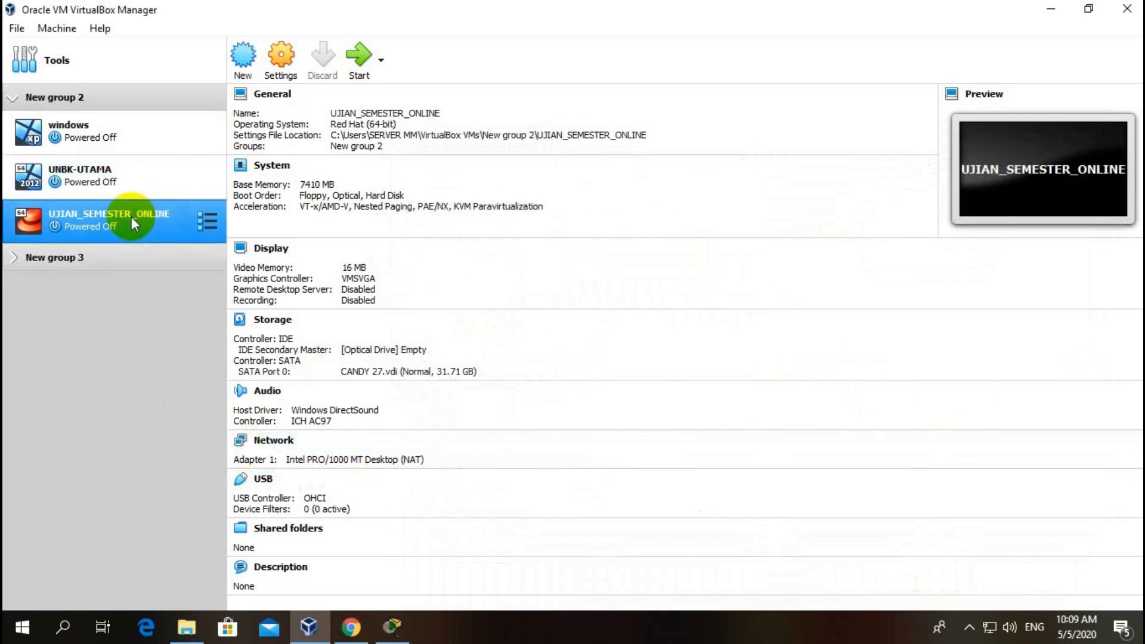
Step: Drag UJIAN_SEMESTER_ONLINE into New group 3, collapse New group 2, and open its Settings
{"action": "left_click_drag", "start_coordinate": [120, 225], "coordinate": [38, 285]}
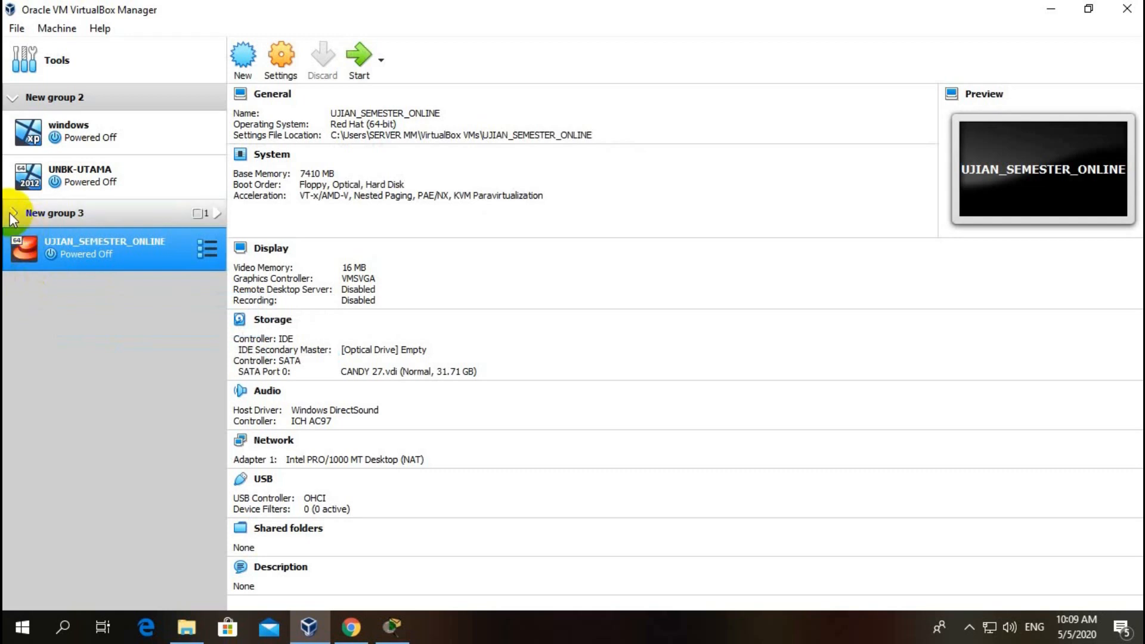
{"action": "left_click", "coordinate": [12, 98]}
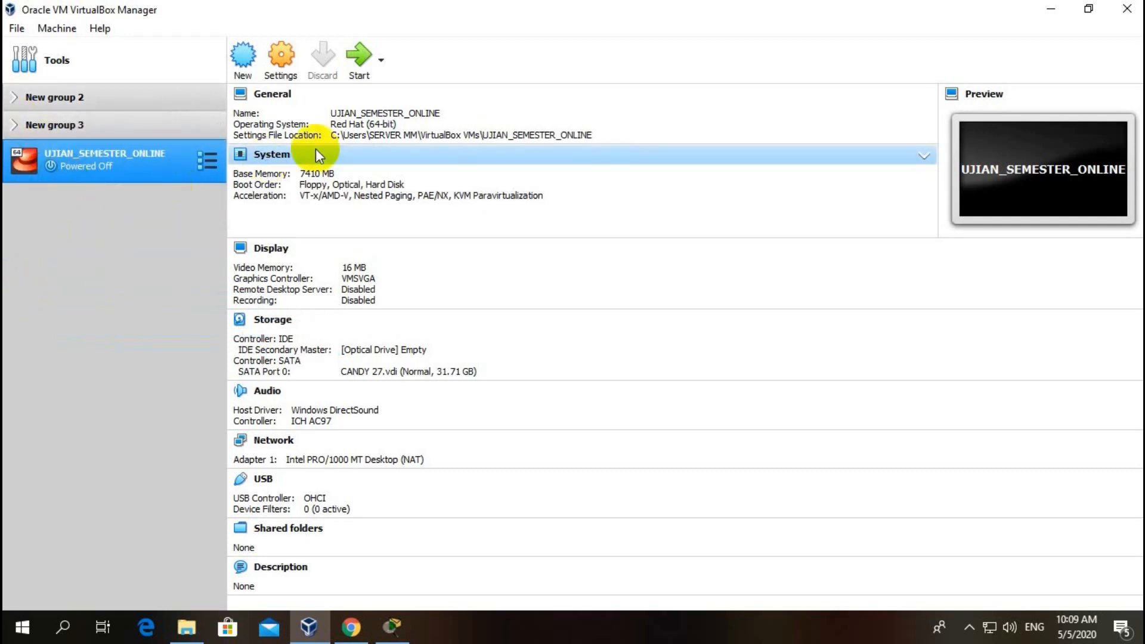
{"action": "left_click", "coordinate": [283, 65]}
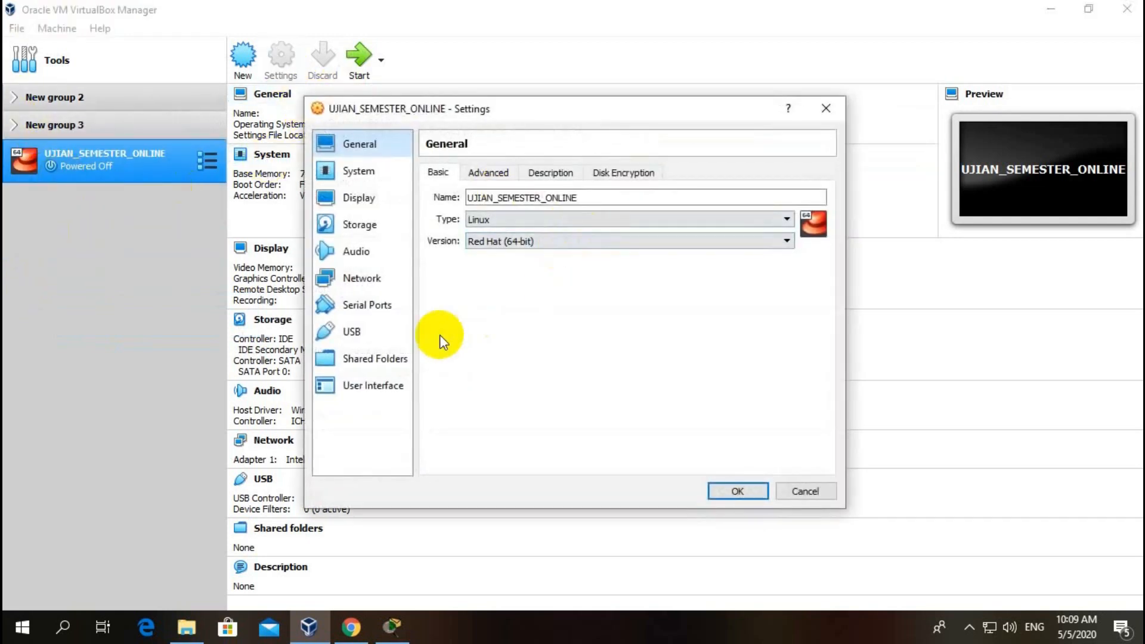
Step: Attach Adapter 1 as a Bridged Adapter and pick the Realtek PCIe GBE Family Controller
{"action": "left_click", "coordinate": [352, 265]}
{"action": "left_click", "coordinate": [525, 217]}
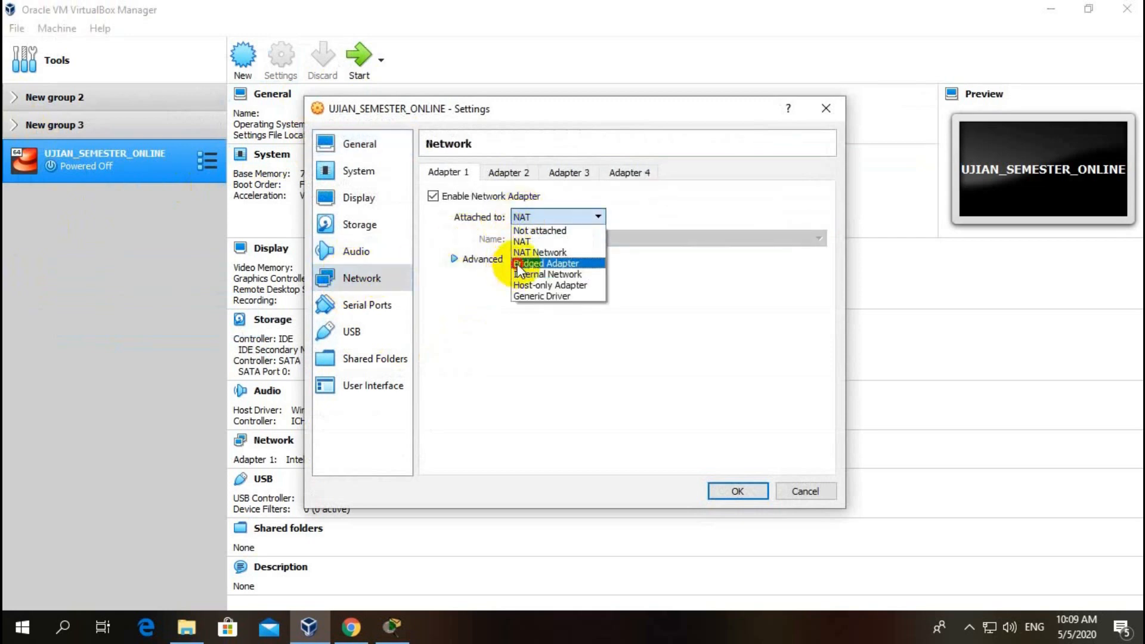
{"action": "left_click", "coordinate": [517, 263]}
{"action": "left_click", "coordinate": [532, 240]}
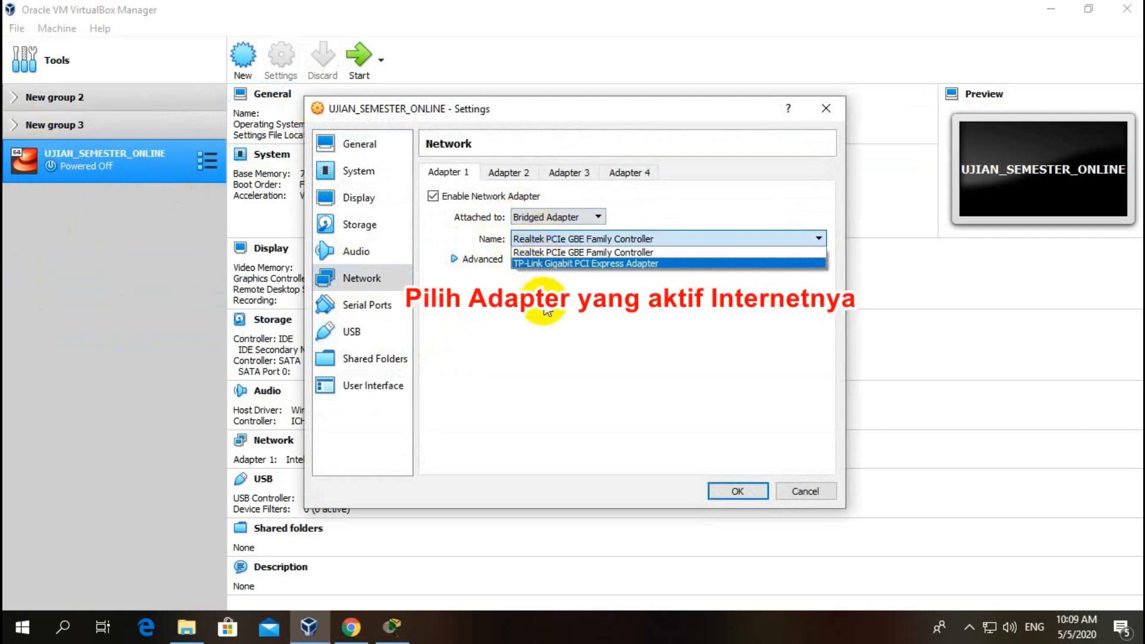
{"action": "right_click", "coordinate": [989, 627]}
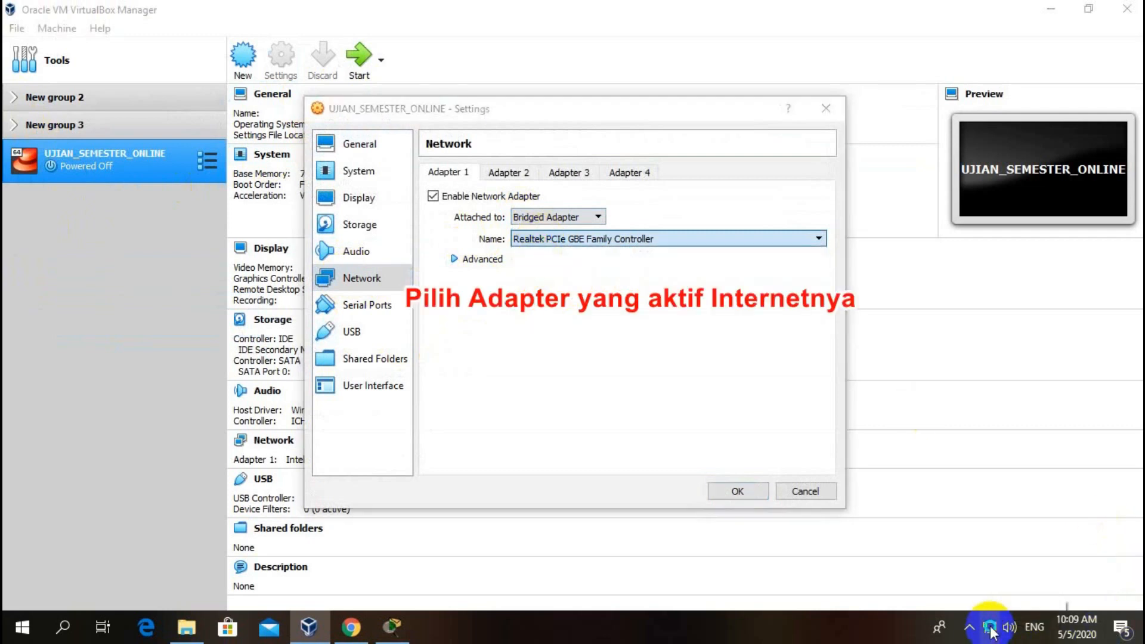
{"action": "left_click", "coordinate": [995, 606]}
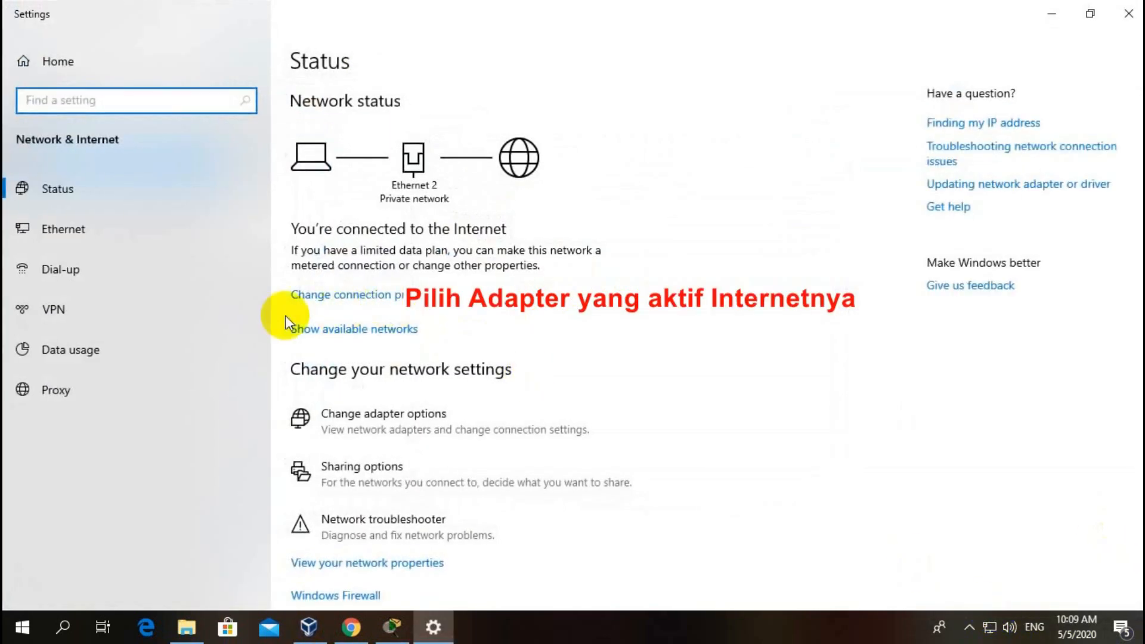
{"action": "left_click", "coordinate": [55, 227]}
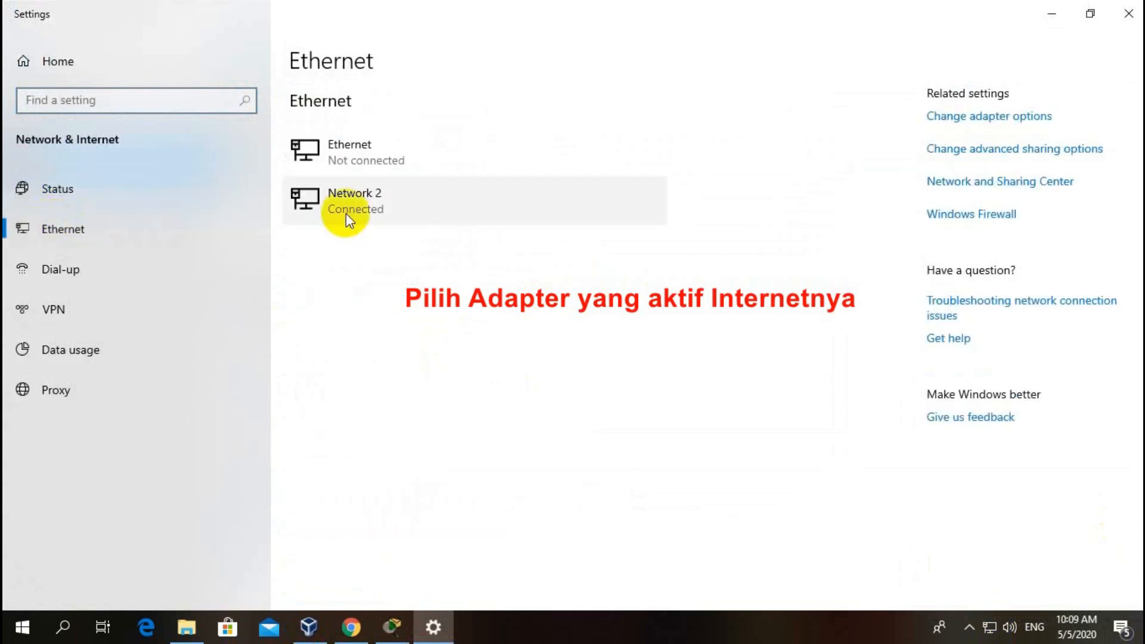
{"action": "left_click", "coordinate": [999, 121]}
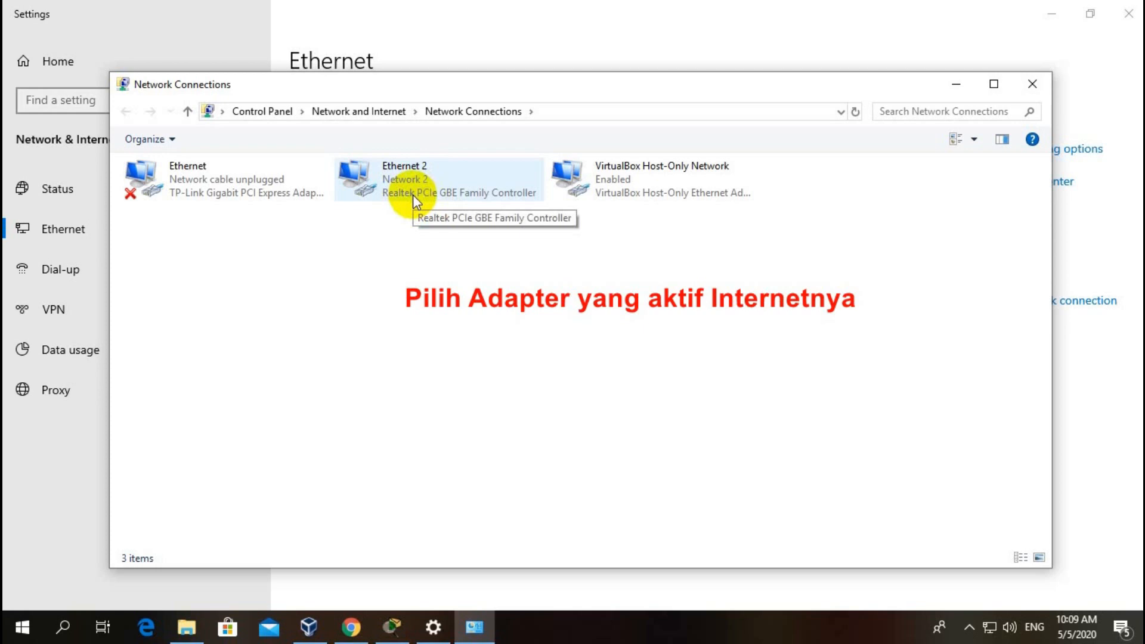
{"action": "left_click", "coordinate": [1031, 84]}
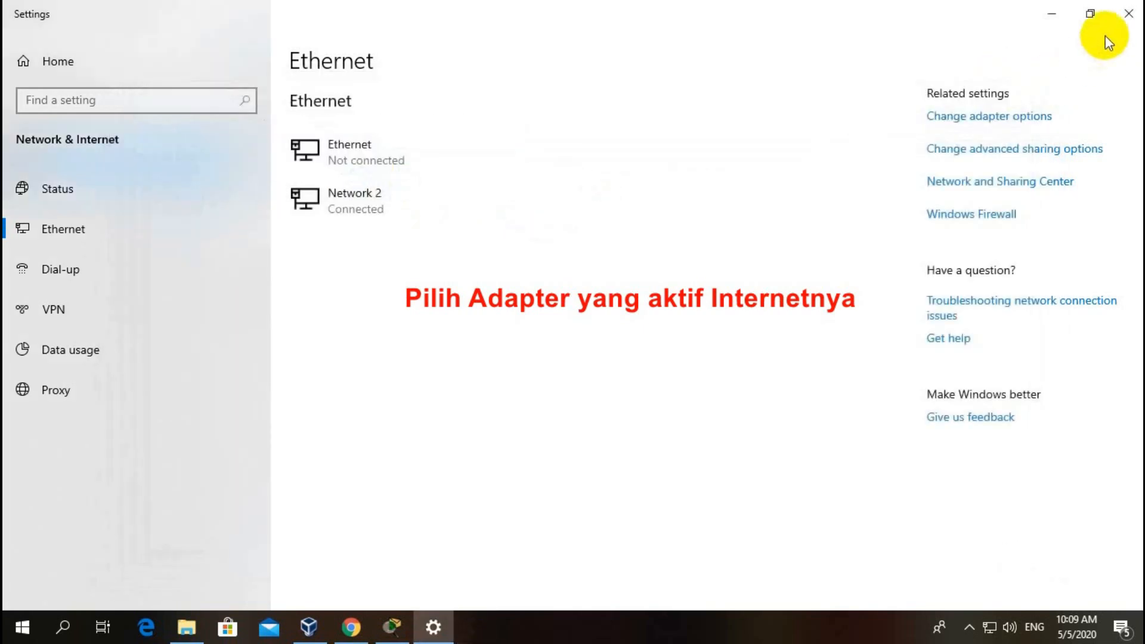
{"action": "left_click", "coordinate": [1129, 14]}
Step: Keep Adapter 1 bridged to Realtek and set its Promiscuous Mode to Allow All
{"action": "left_click", "coordinate": [720, 233]}
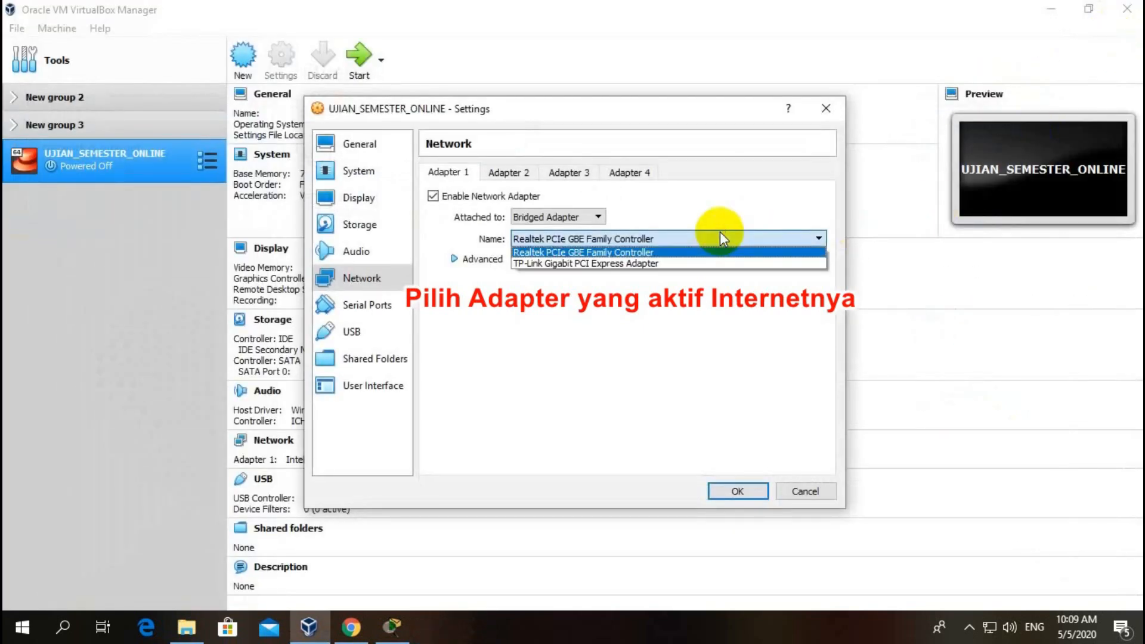
{"action": "left_click", "coordinate": [704, 251]}
{"action": "left_click", "coordinate": [487, 264]}
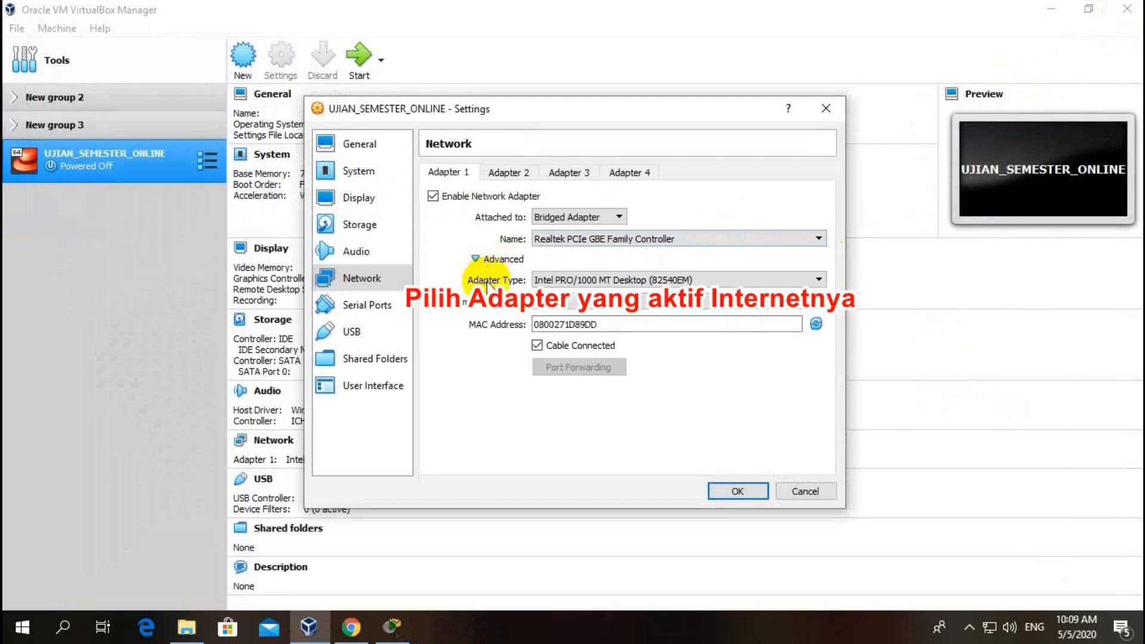
{"action": "left_click", "coordinate": [591, 304]}
{"action": "left_click", "coordinate": [576, 335]}
Step: Enable Adapter 2 attached to NAT and save the settings with OK
{"action": "left_click", "coordinate": [491, 173]}
{"action": "left_click", "coordinate": [485, 197]}
{"action": "left_click", "coordinate": [537, 217]}
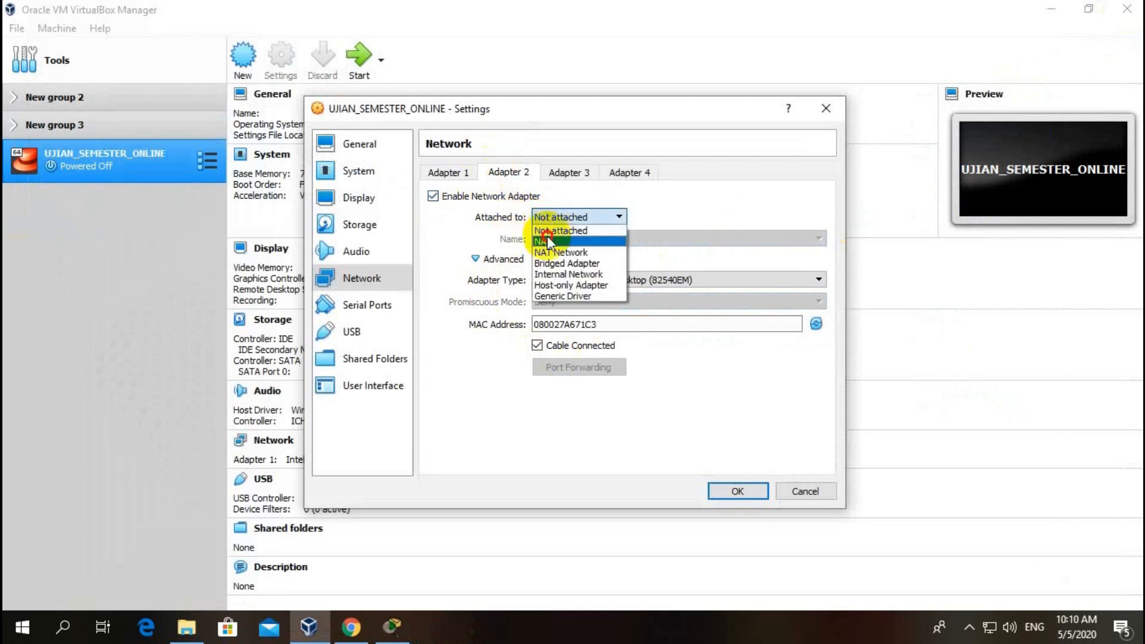
{"action": "left_click", "coordinate": [547, 241]}
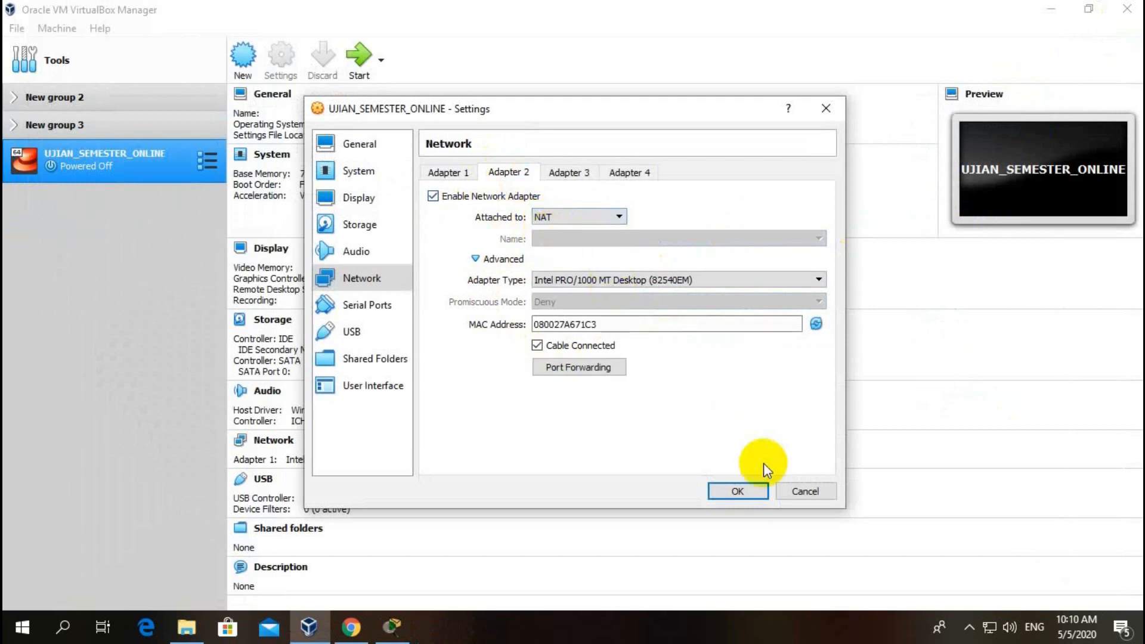
{"action": "left_click", "coordinate": [760, 492]}
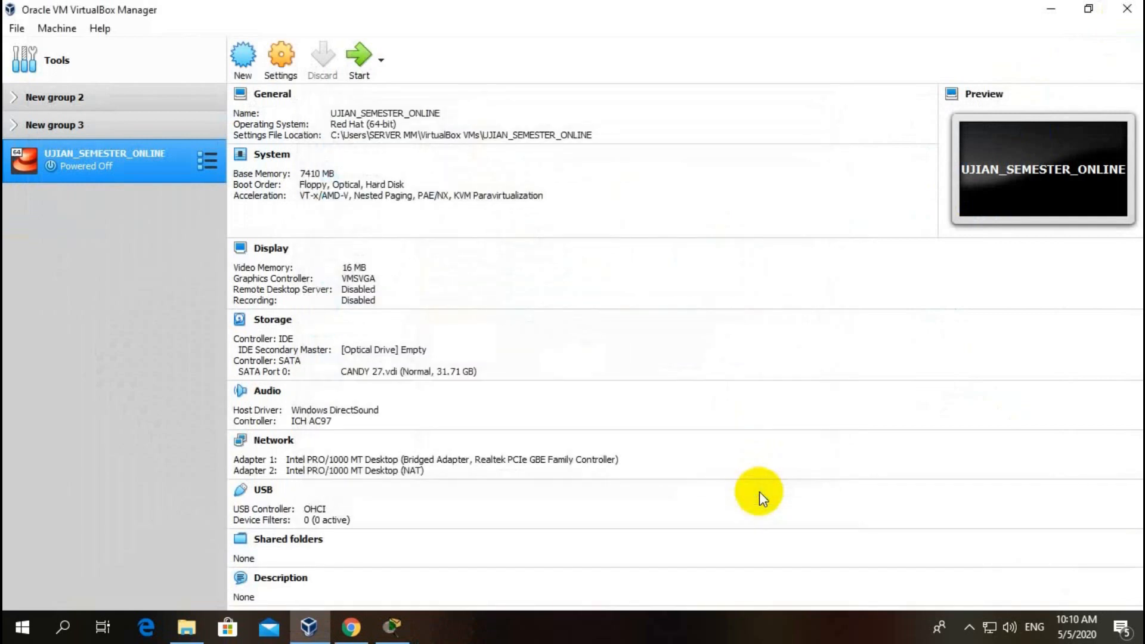
Step: Start UJIAN_SEMESTER_ONLINE, dismiss the notices, and wait for the console to show IP 192.168.3.56
{"action": "left_click", "coordinate": [358, 60]}
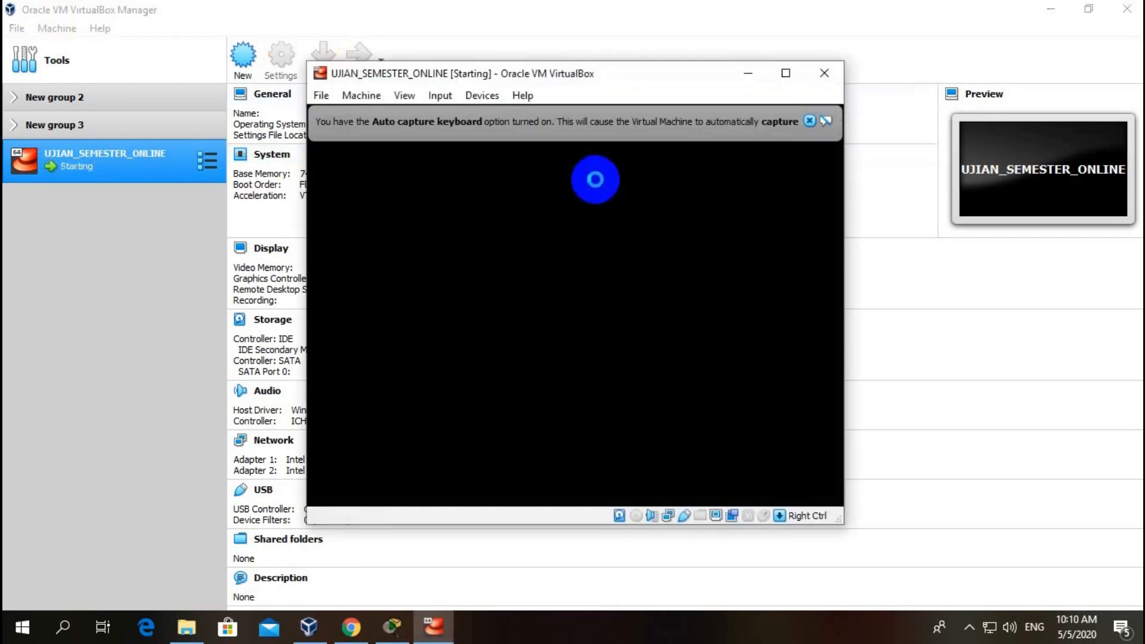
{"action": "left_click", "coordinate": [810, 120]}
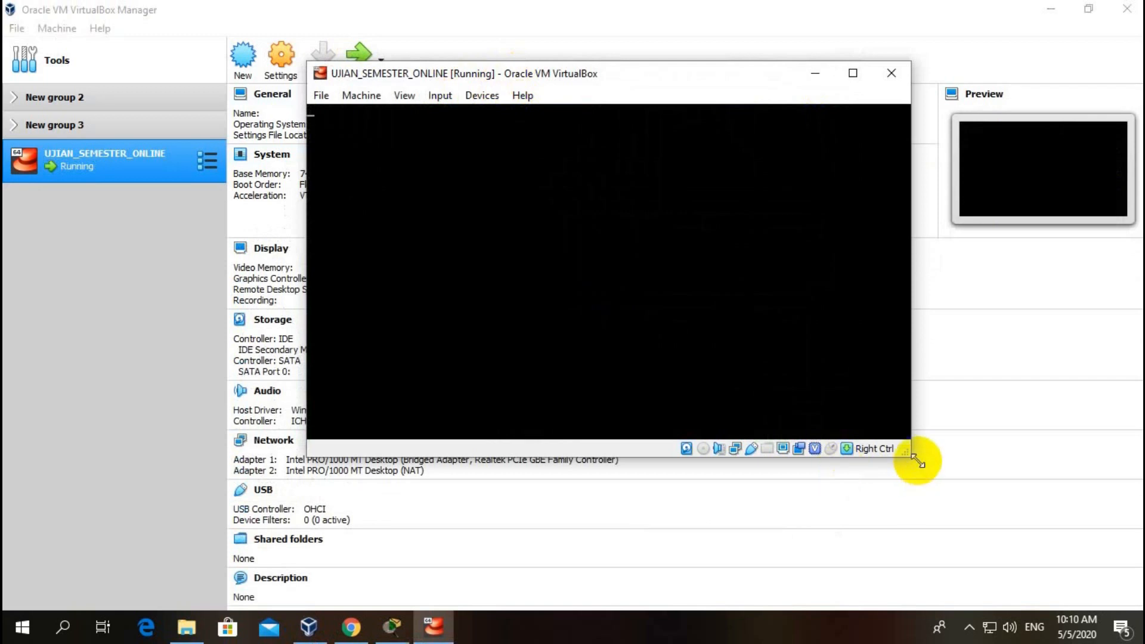
{"action": "left_click_drag", "start_coordinate": [911, 455], "coordinate": [988, 576]}
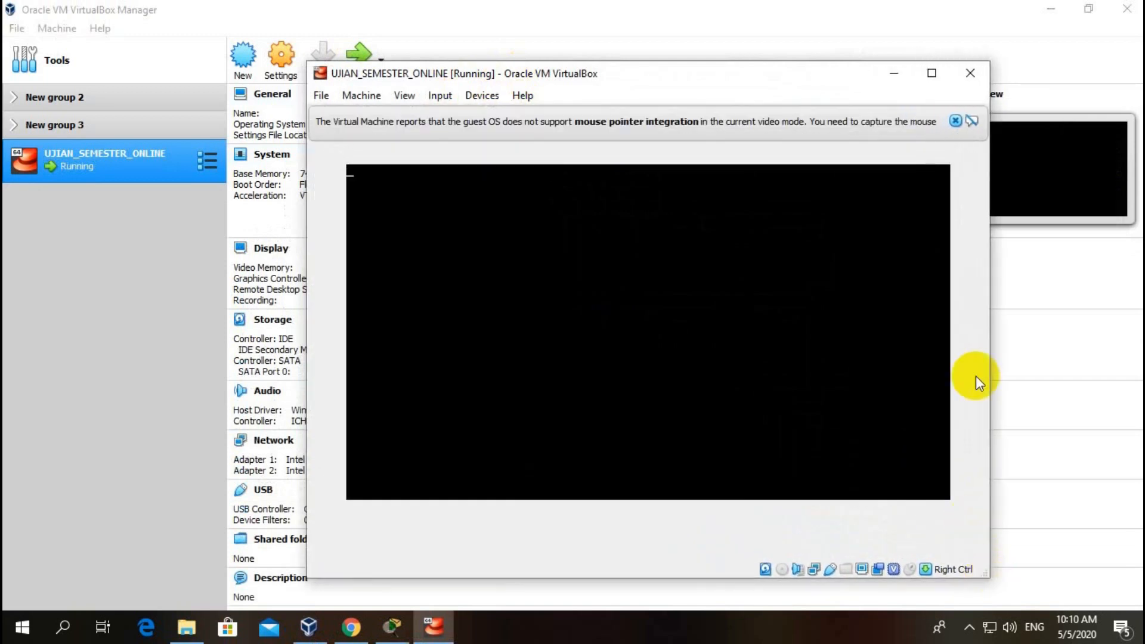
{"action": "left_click", "coordinate": [956, 121]}
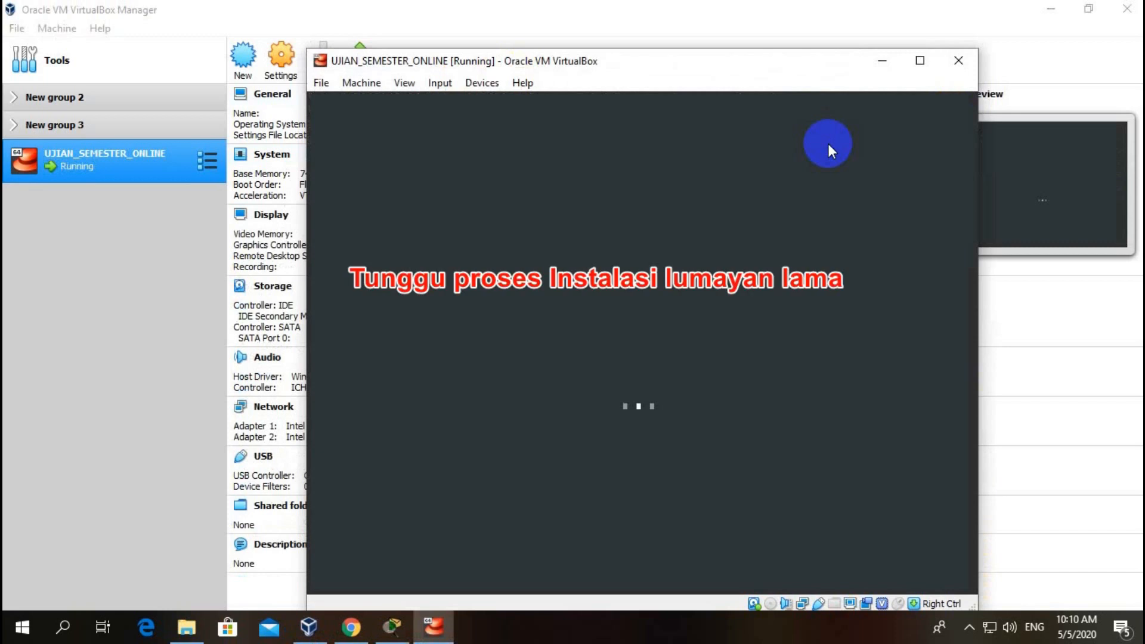
{"action": "left_click_drag", "start_coordinate": [711, 64], "coordinate": [634, 29]}
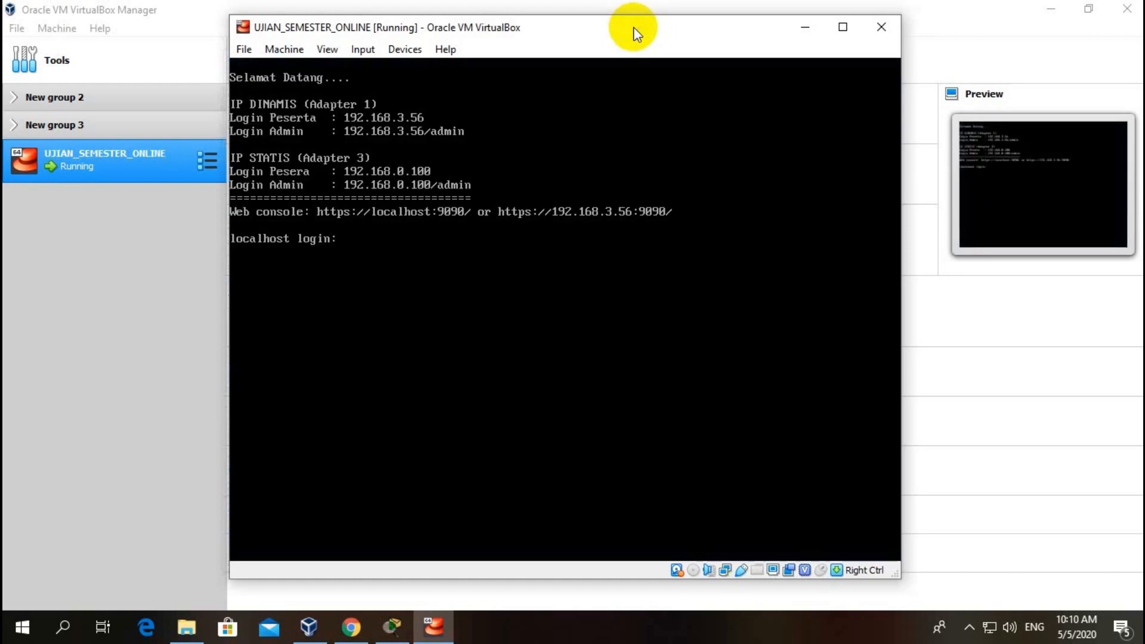
{"action": "left_click", "coordinate": [264, 90]}
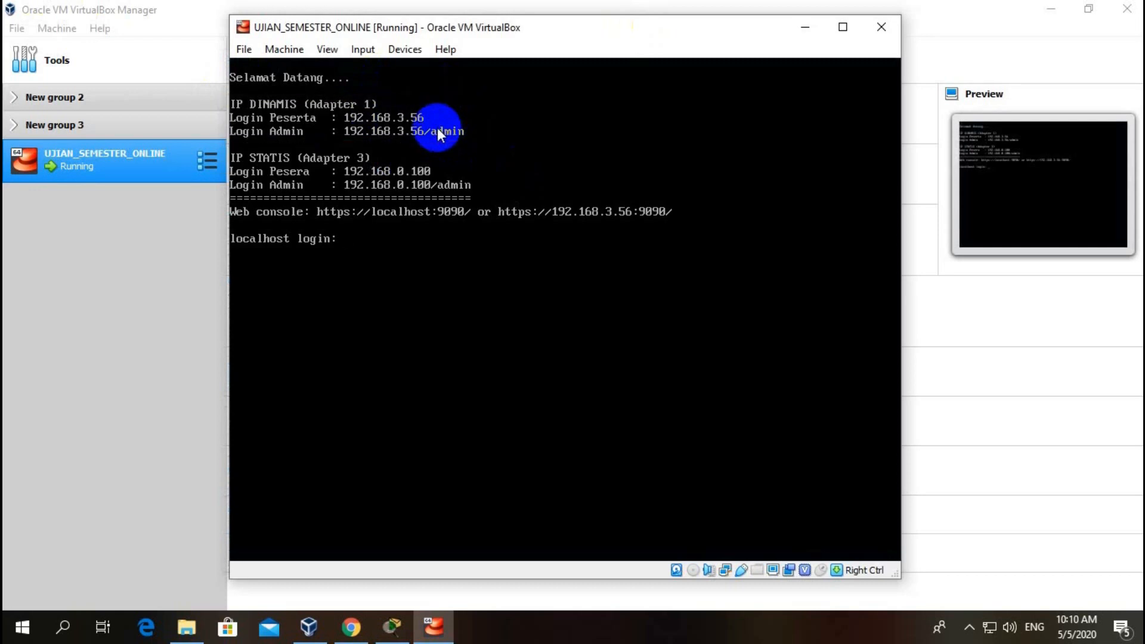
{"action": "mouse_move", "coordinate": [351, 626]}
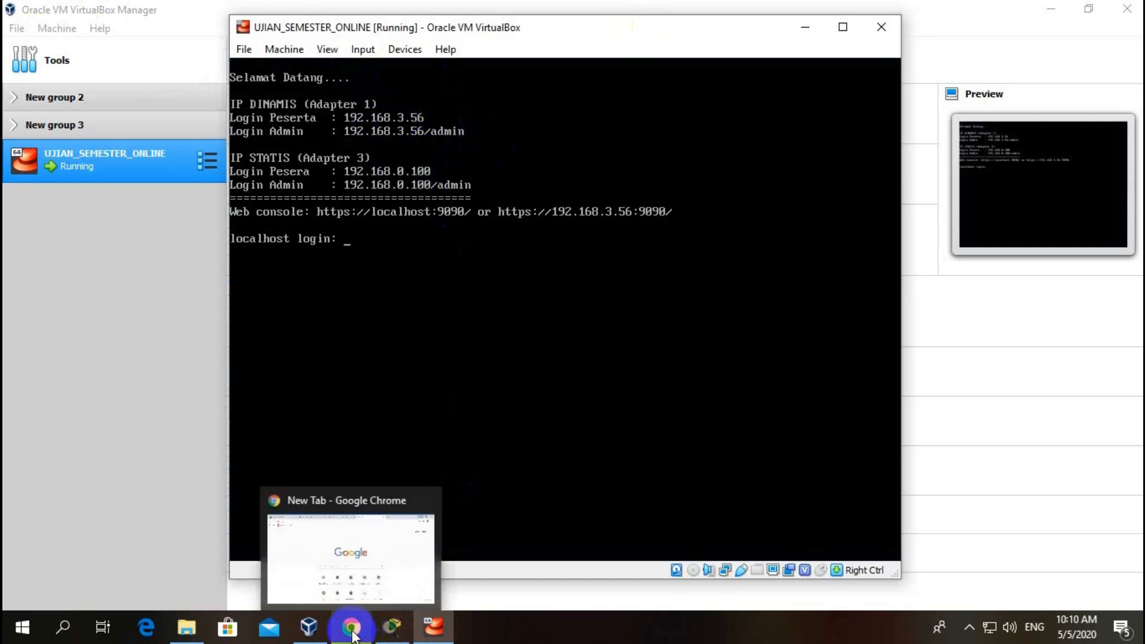
{"action": "left_click", "coordinate": [356, 554]}
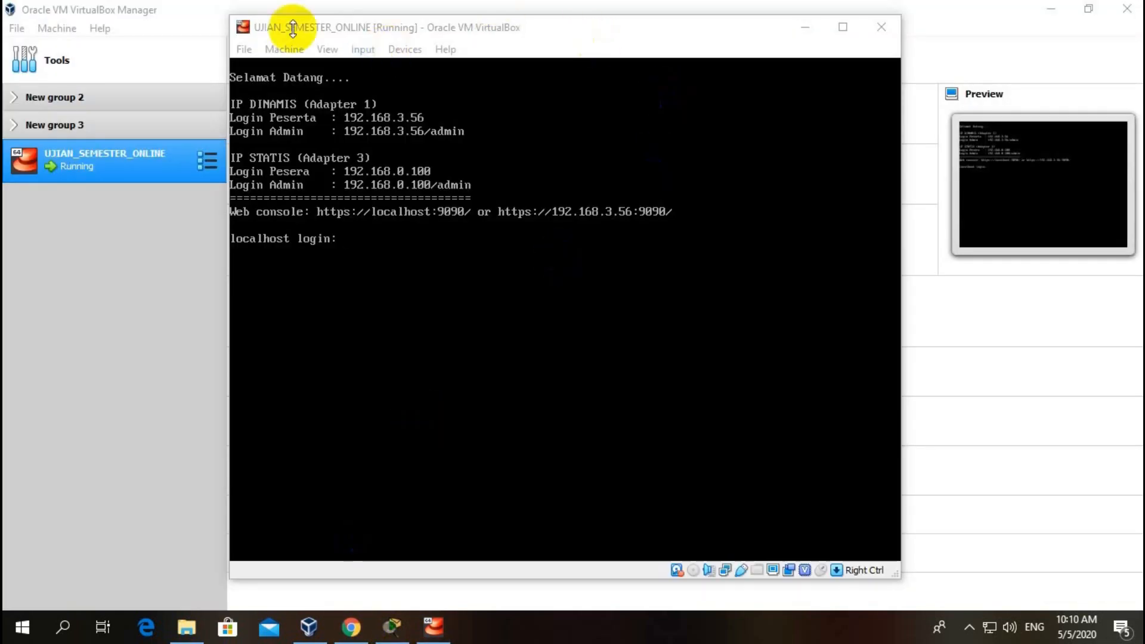
Step: Load 192.168.3.56/admin in Chrome, checking the VM console to correct the address
{"action": "left_click", "coordinate": [351, 626]}
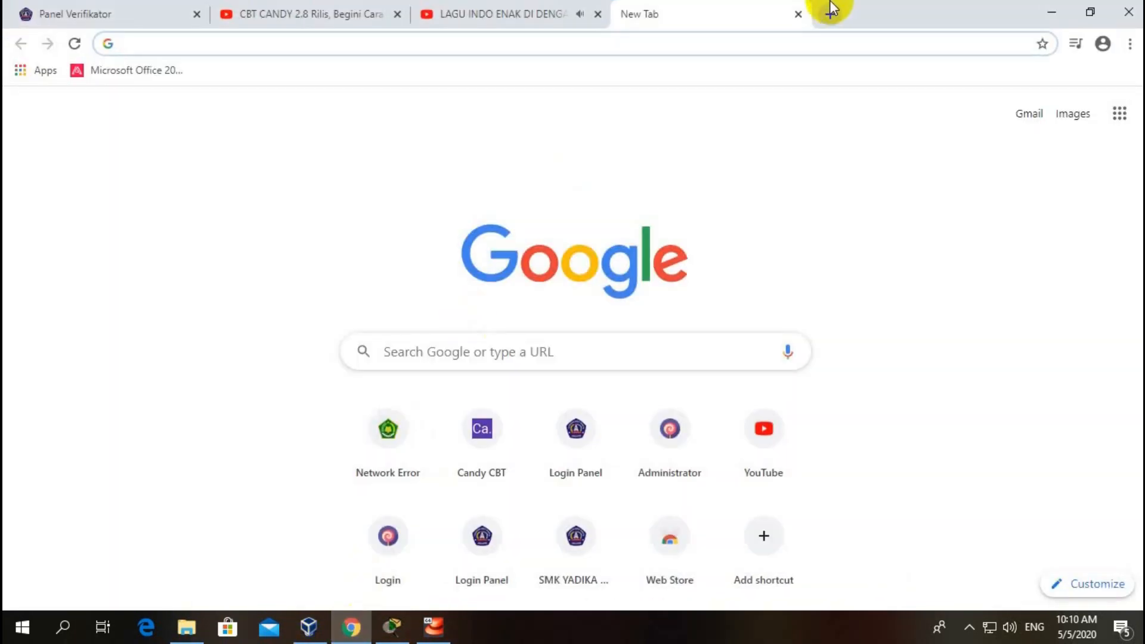
{"action": "type", "text": "192.168.3.55"}
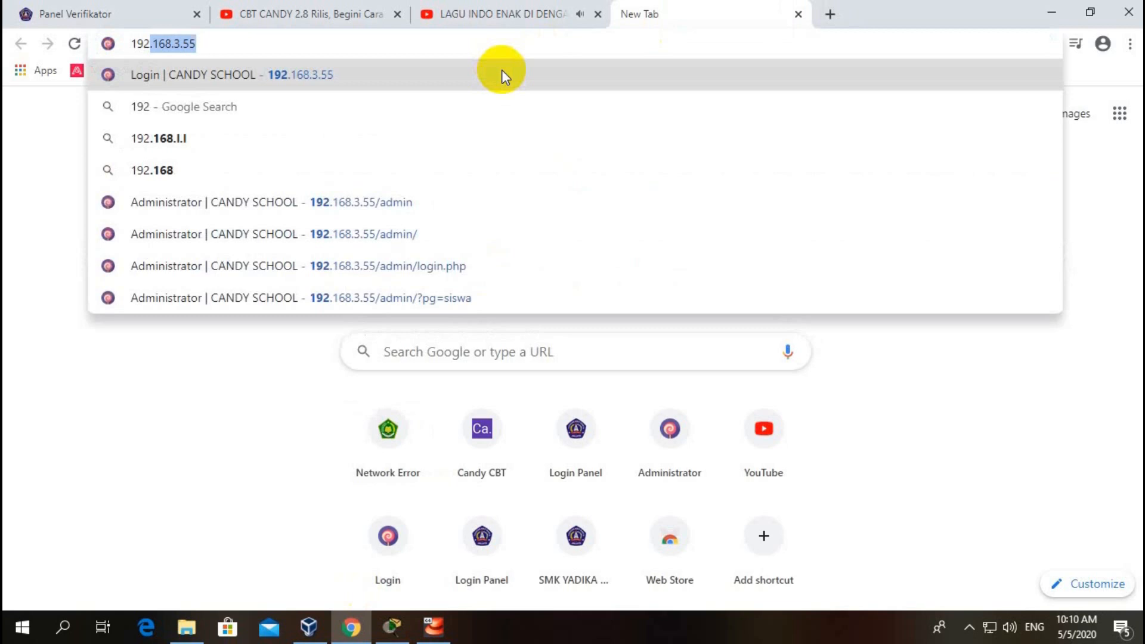
{"action": "key", "text": "End"}
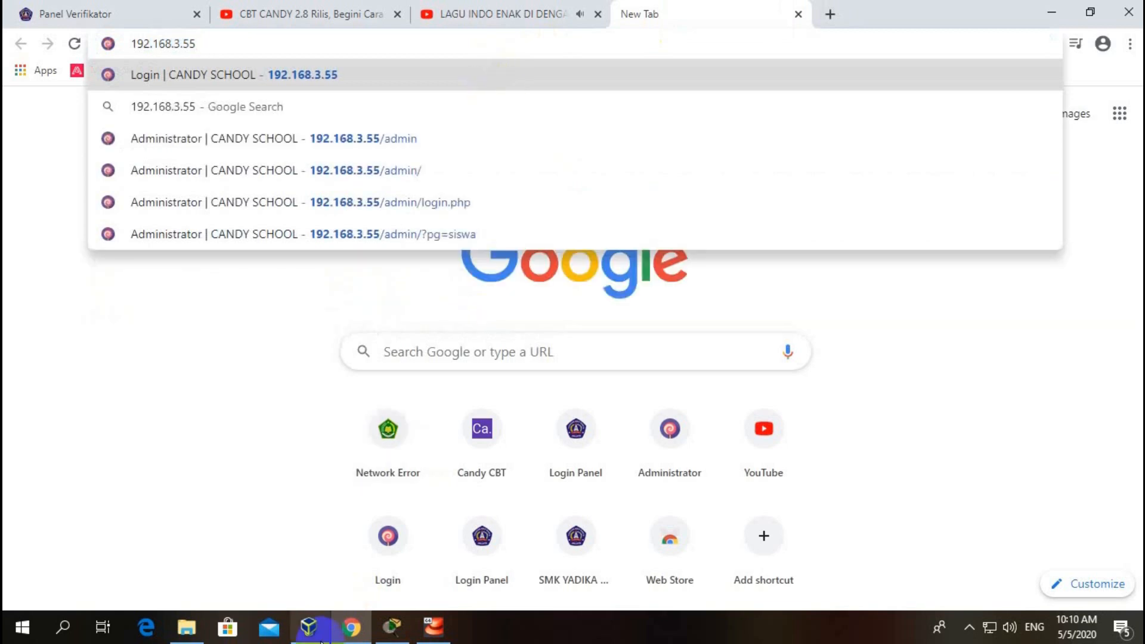
{"action": "left_click", "coordinate": [439, 636]}
{"action": "left_click", "coordinate": [439, 635]}
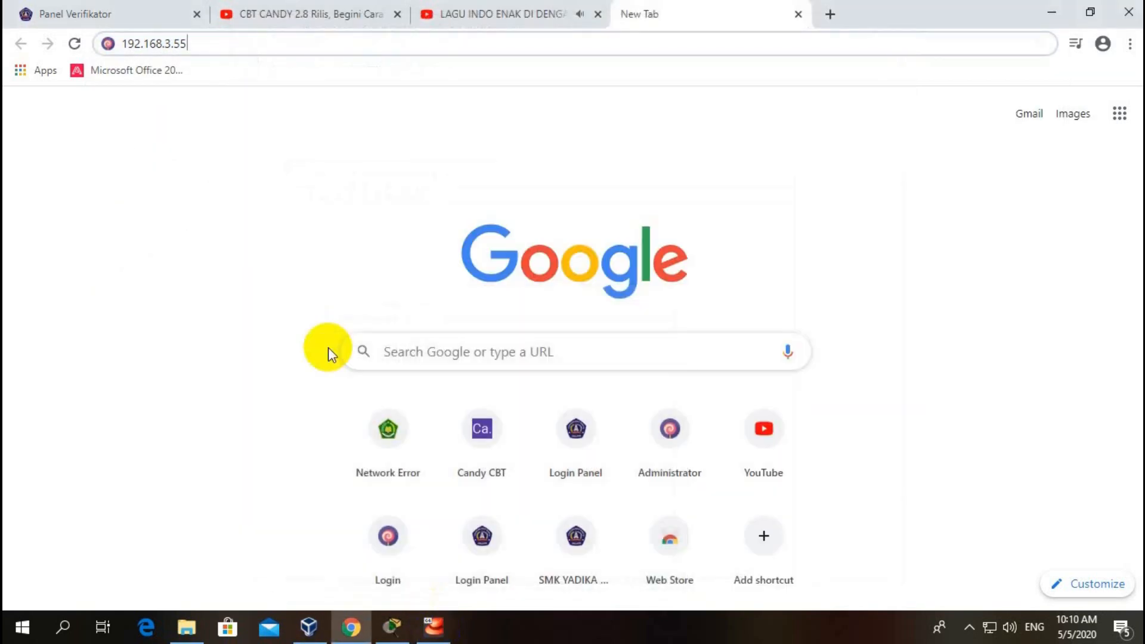
{"action": "key", "text": "BackSpace"}
{"action": "type", "text": "6"}
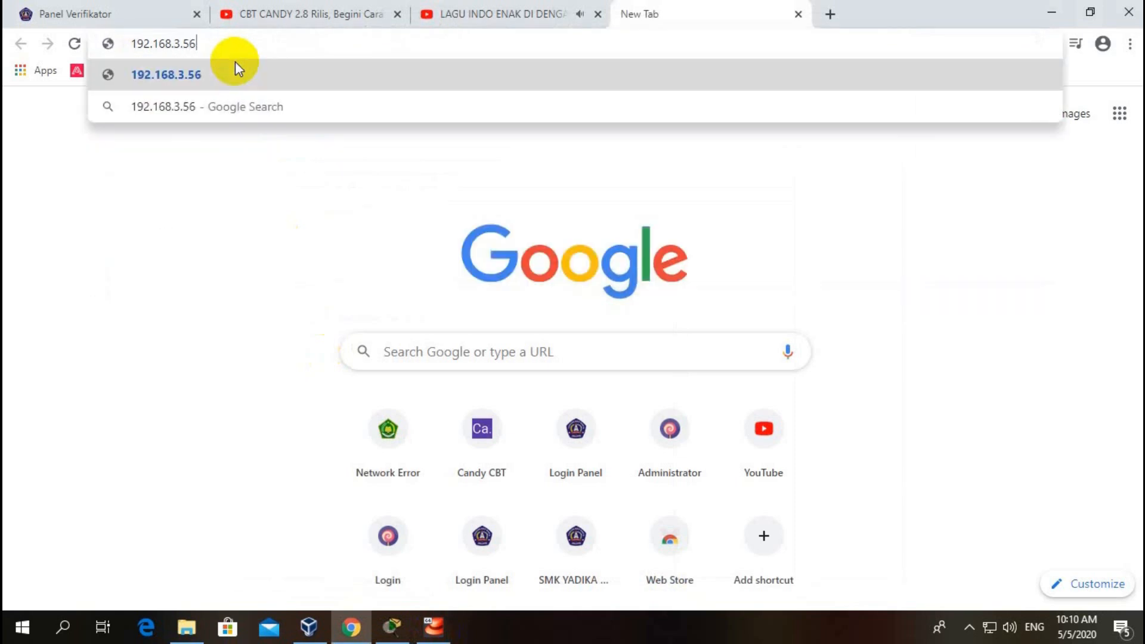
{"action": "type", "text": "/admin"}
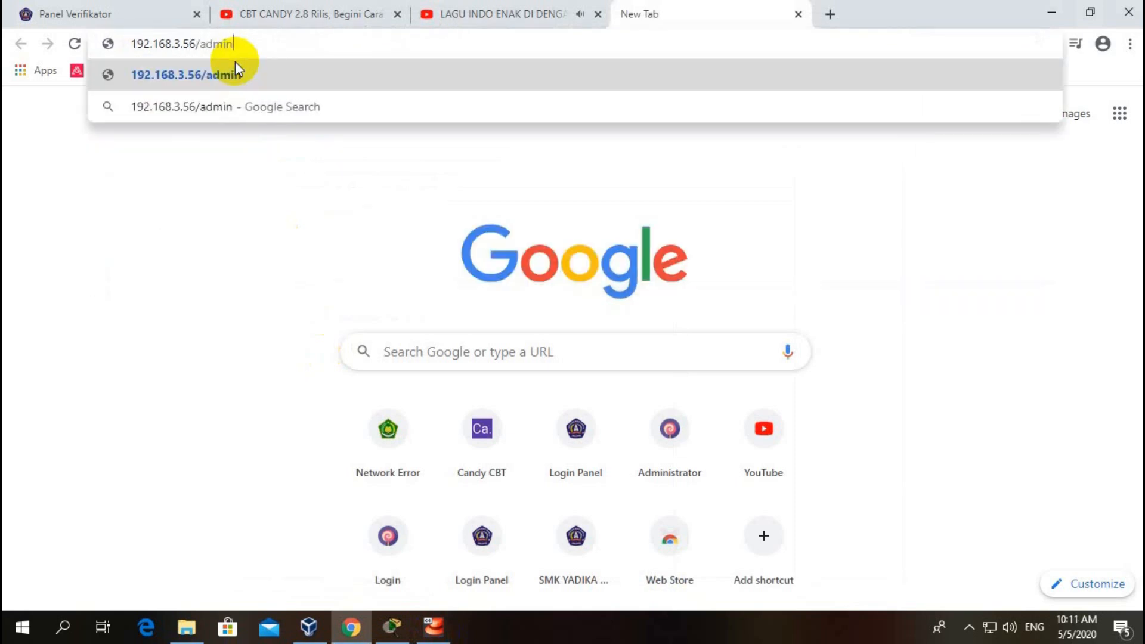
{"action": "key", "text": "Return"}
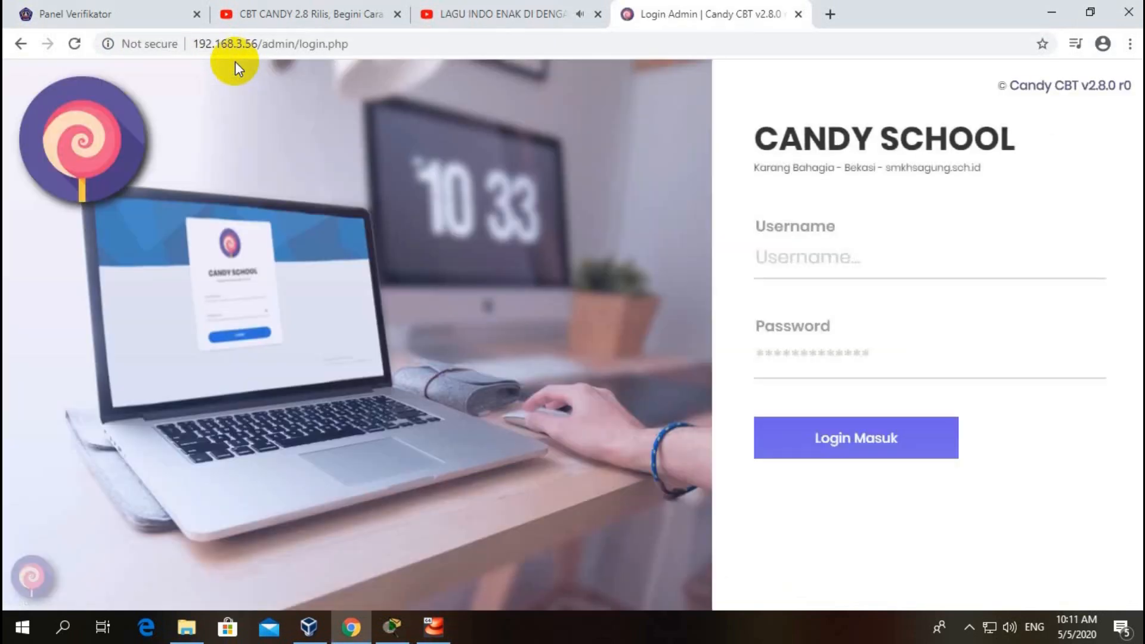
Step: Log in with the admin username and password, decline saving it, and reload Beranda
{"action": "left_click", "coordinate": [827, 257]}
{"action": "left_click", "coordinate": [808, 305]}
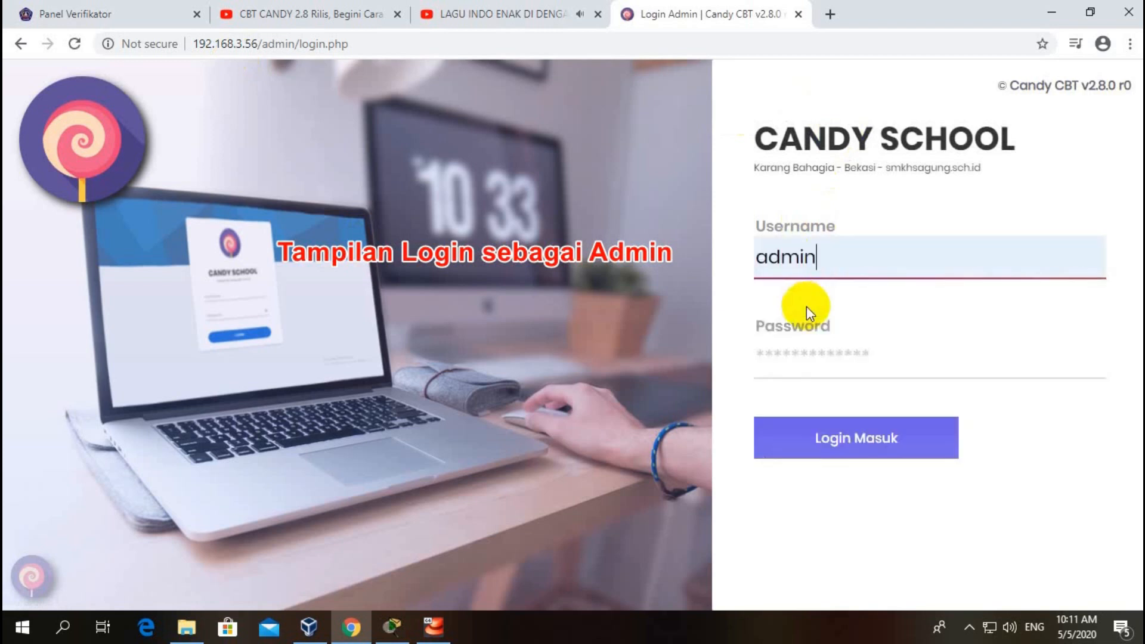
{"action": "left_click", "coordinate": [815, 359]}
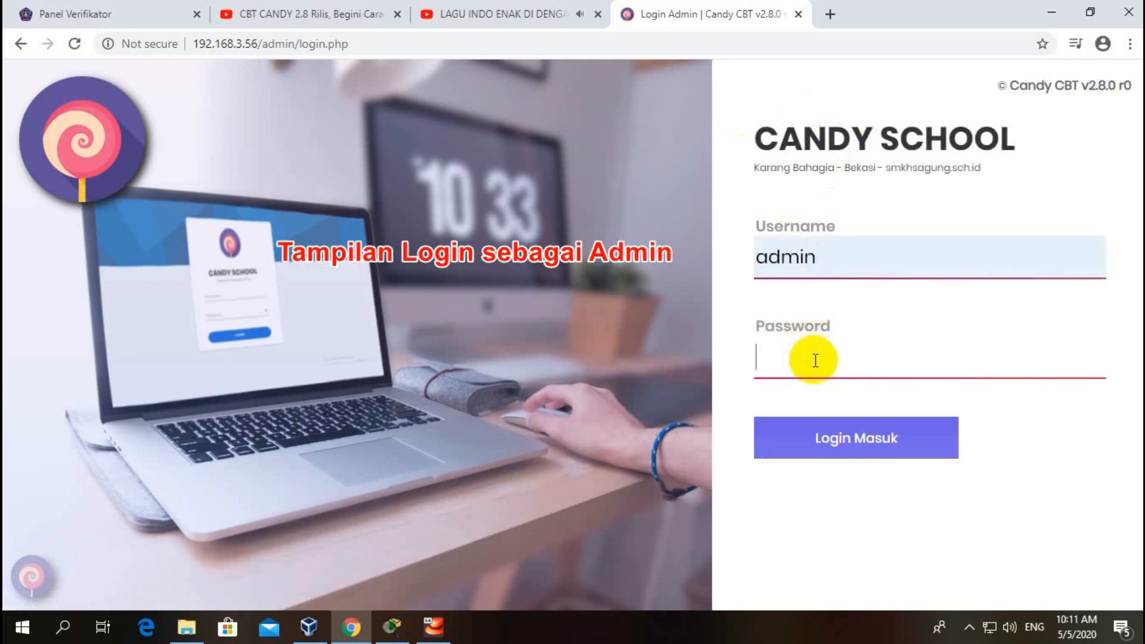
{"action": "type", "text": "ad"}
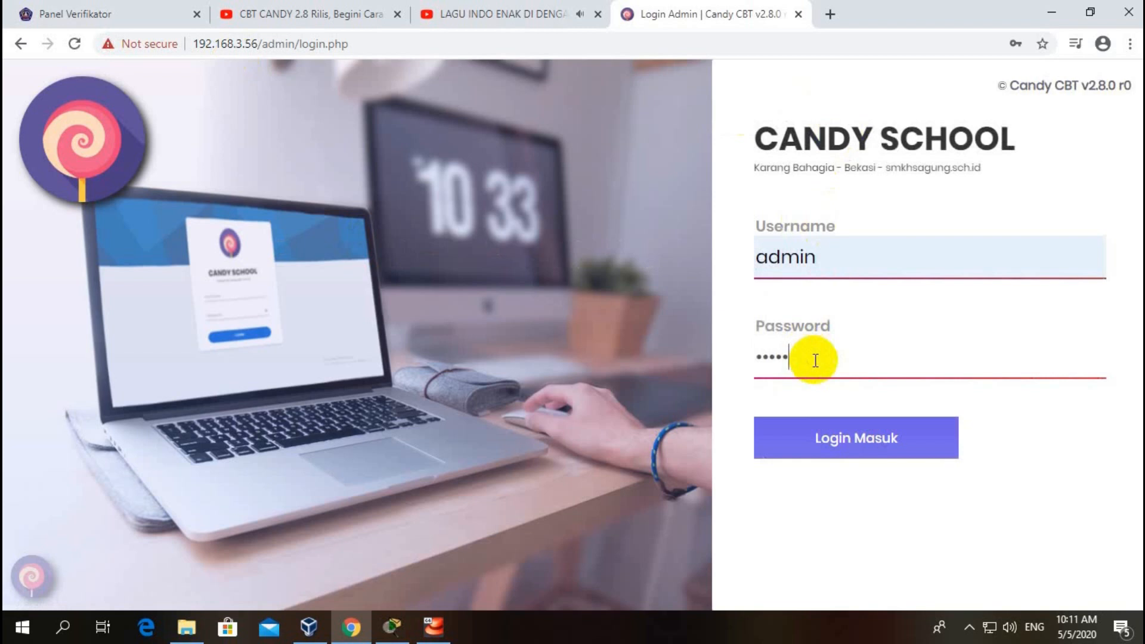
{"action": "left_click", "coordinate": [800, 440]}
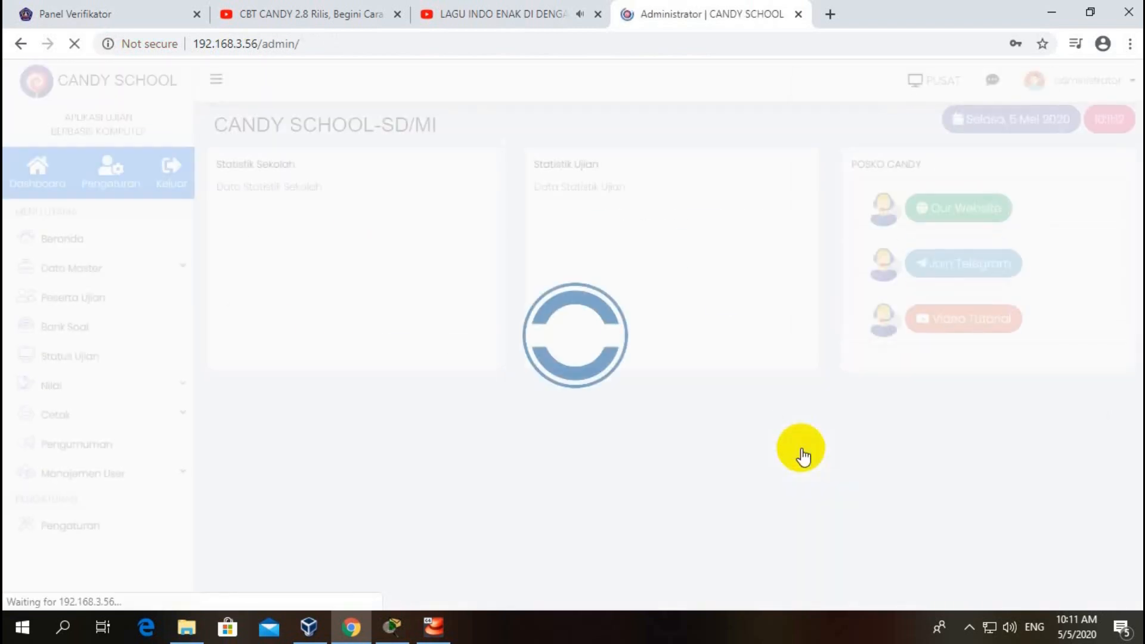
{"action": "left_click", "coordinate": [1014, 316]}
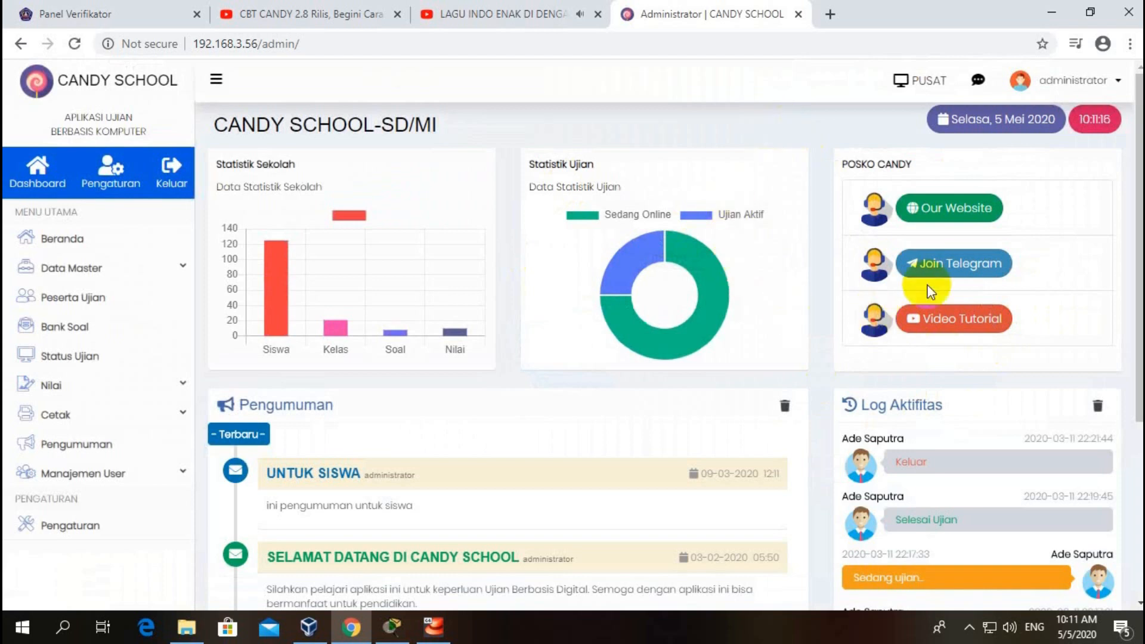
{"action": "scroll", "coordinate": [967, 263], "scroll_direction": "down", "scroll_amount": 4}
{"action": "scroll", "coordinate": [576, 370], "scroll_direction": "up", "scroll_amount": 4}
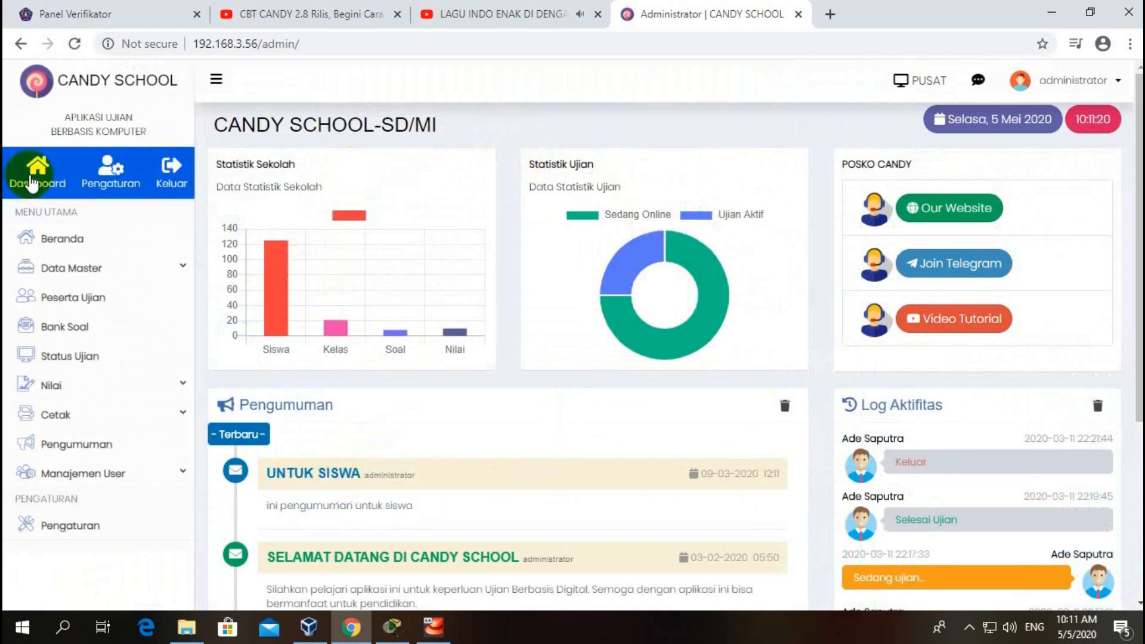
{"action": "left_click", "coordinate": [68, 238]}
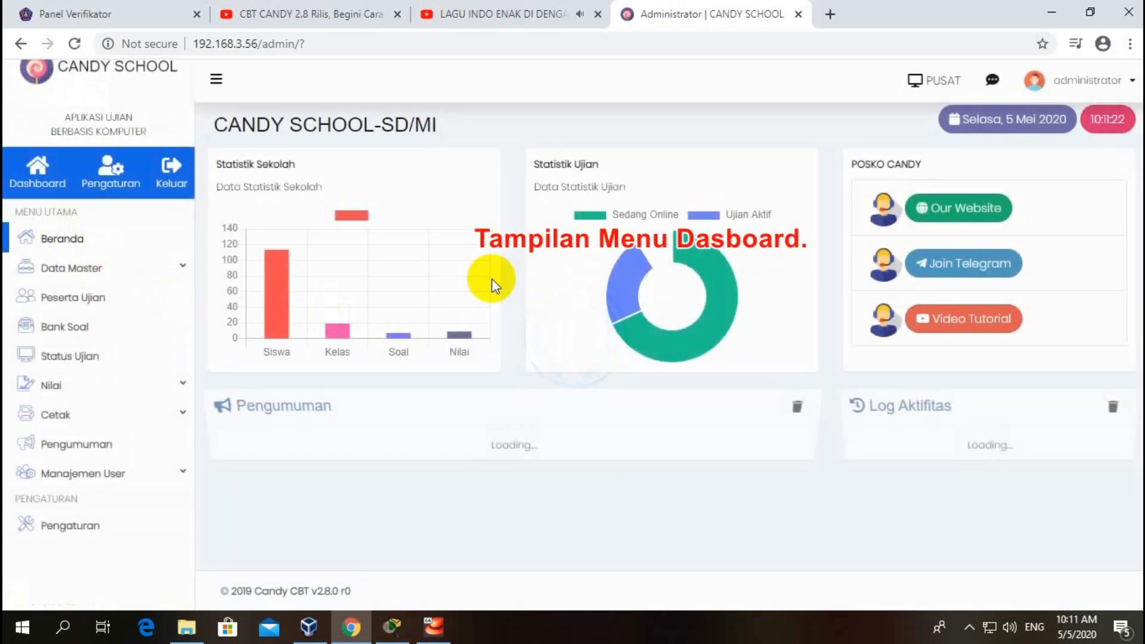
Step: Browse the Data Master lists (subjects, exam types, classes, levels, sessions, servers), ending on Import Data Master
{"action": "left_click", "coordinate": [89, 268]}
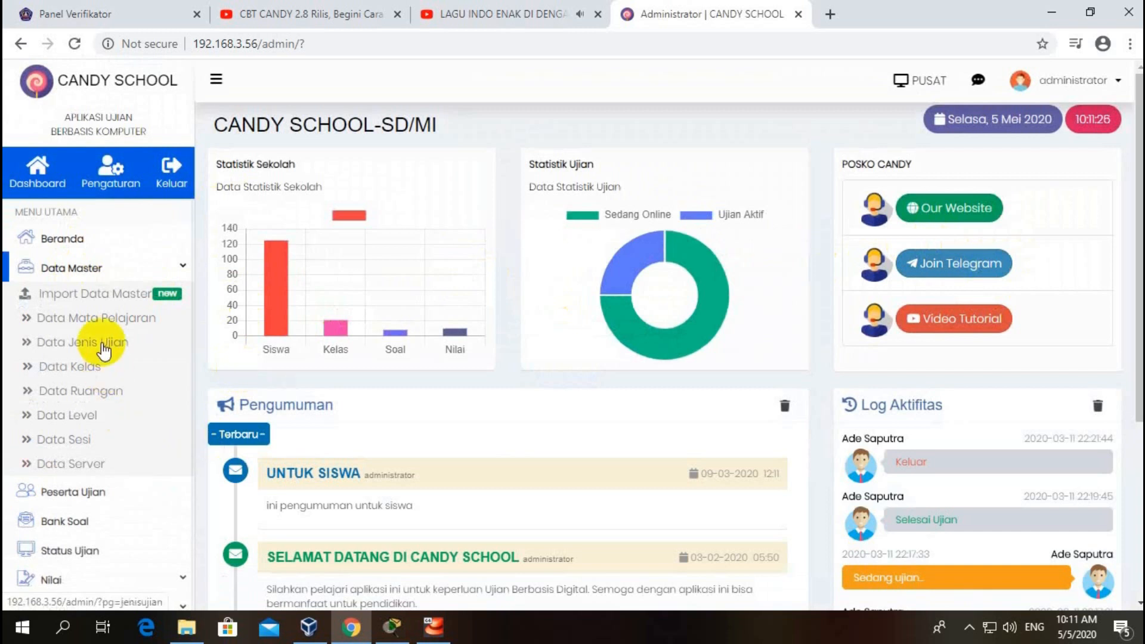
{"action": "left_click", "coordinate": [97, 294]}
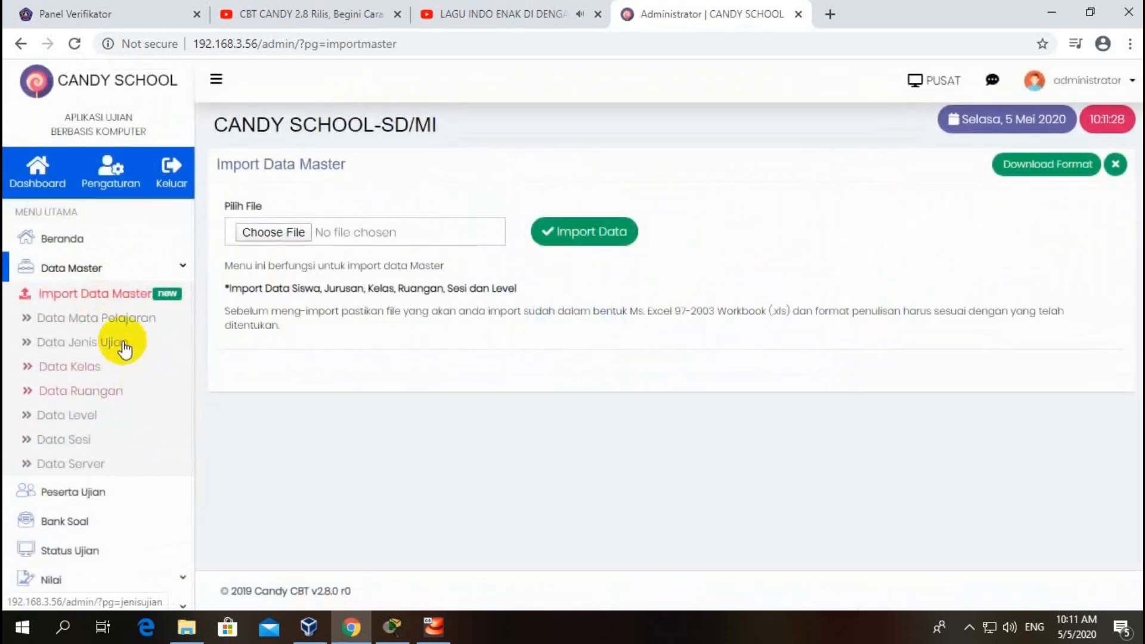
{"action": "left_click", "coordinate": [116, 319]}
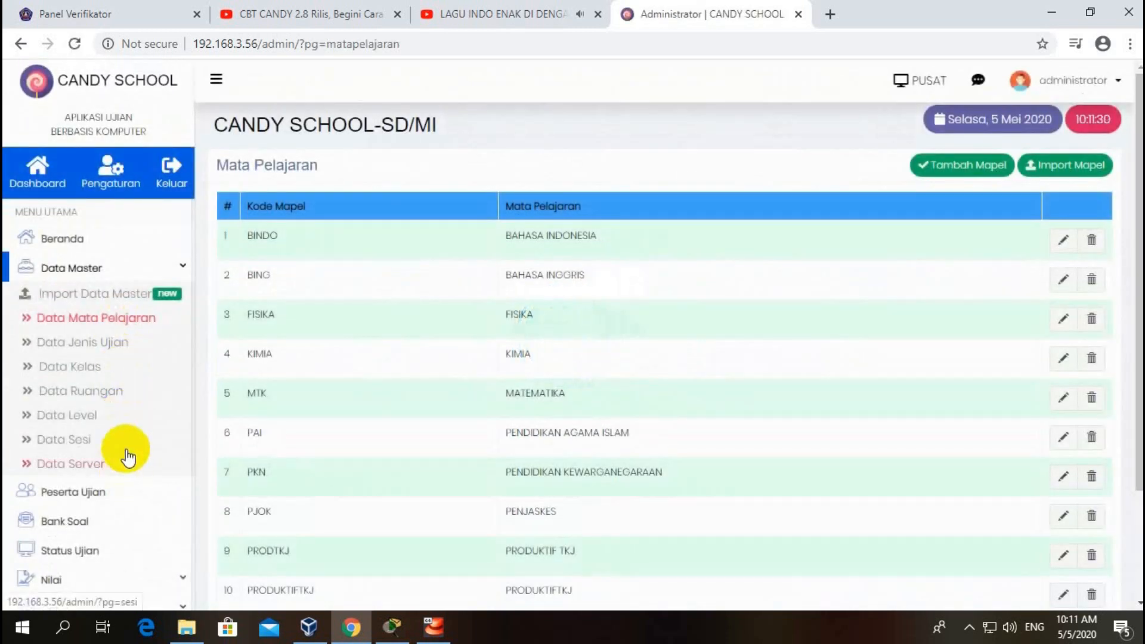
{"action": "left_click", "coordinate": [100, 343]}
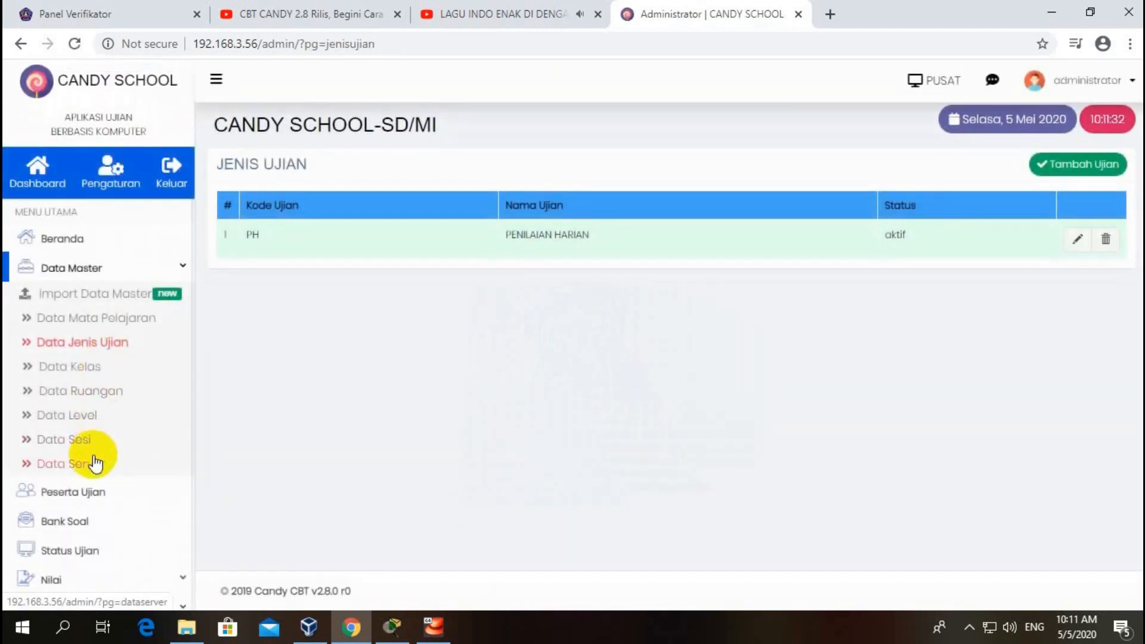
{"action": "left_click", "coordinate": [76, 367]}
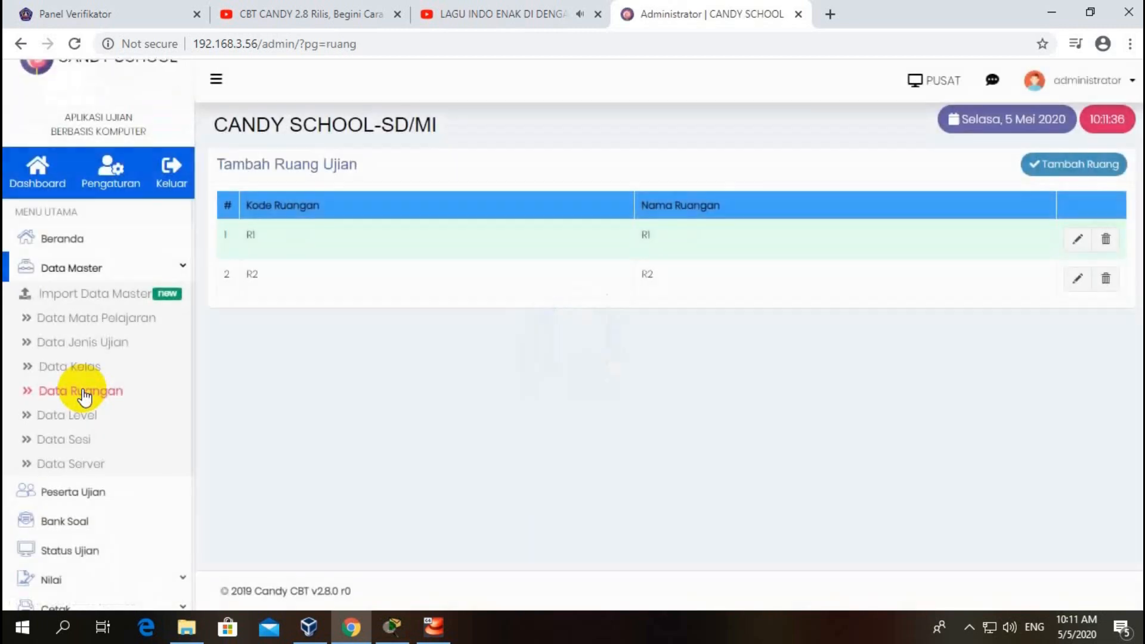
{"action": "left_click", "coordinate": [78, 421]}
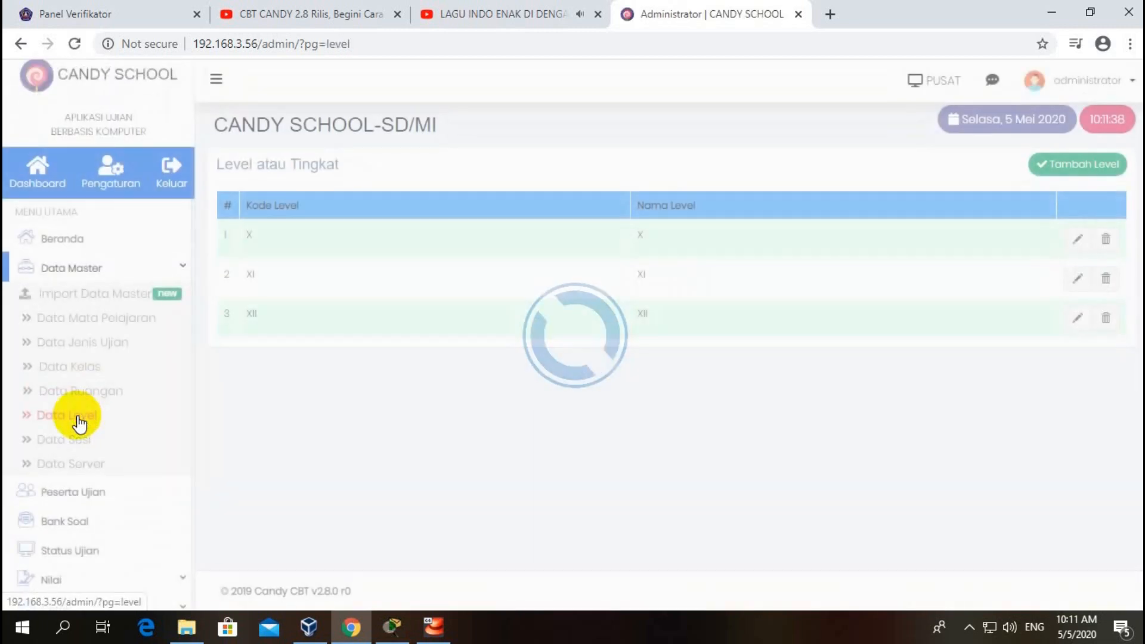
{"action": "left_click", "coordinate": [69, 443]}
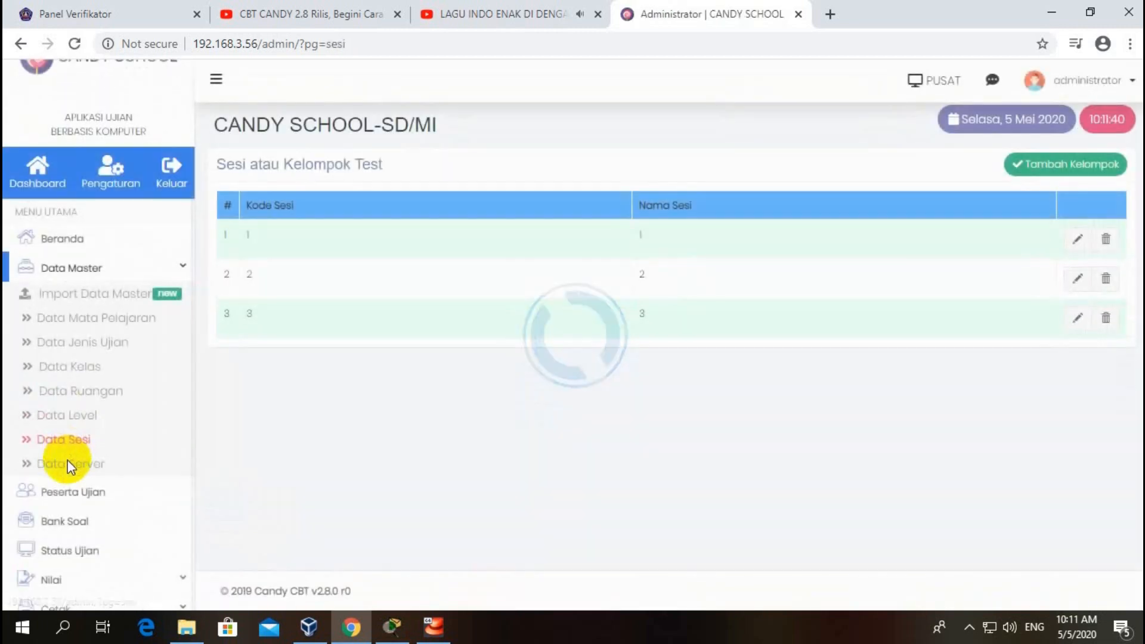
{"action": "left_click", "coordinate": [67, 471]}
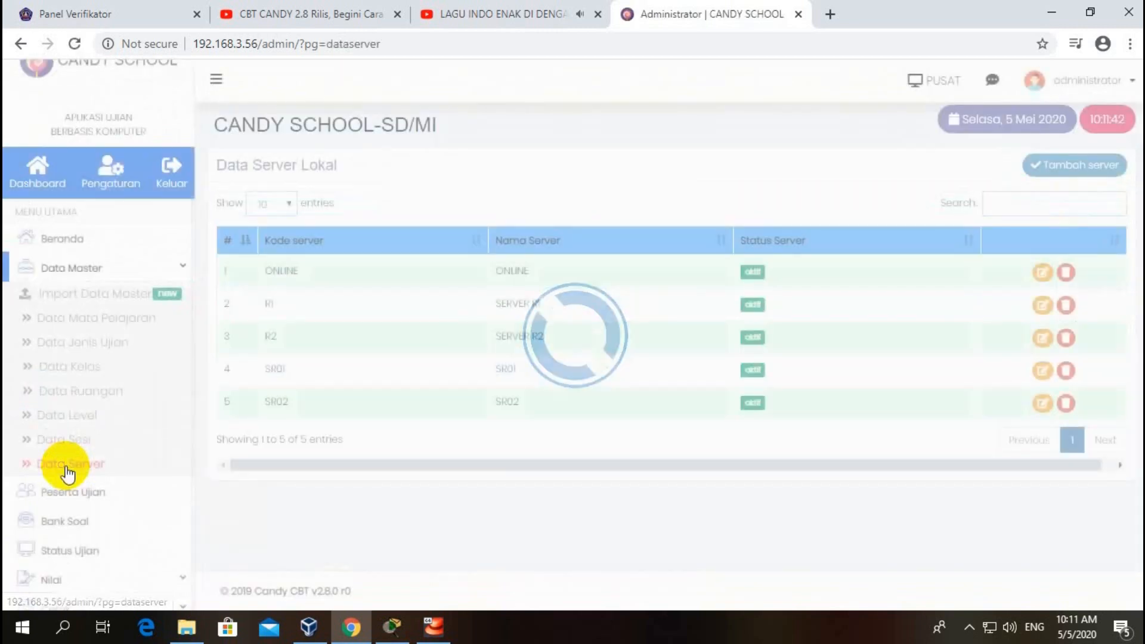
{"action": "left_click", "coordinate": [97, 299]}
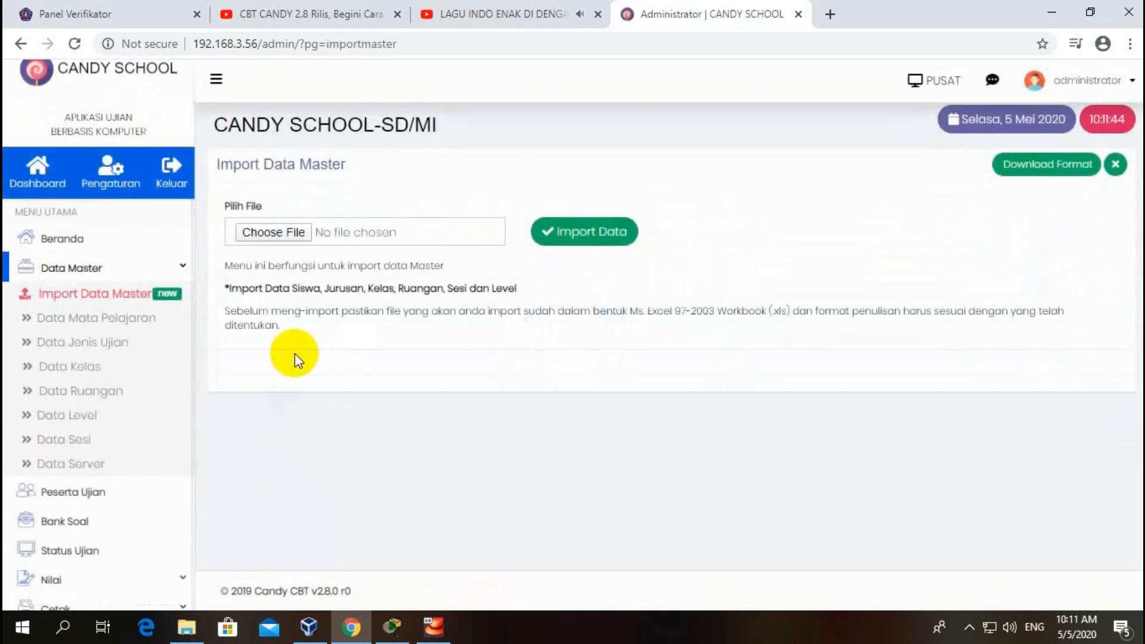
{"action": "left_click", "coordinate": [171, 268]}
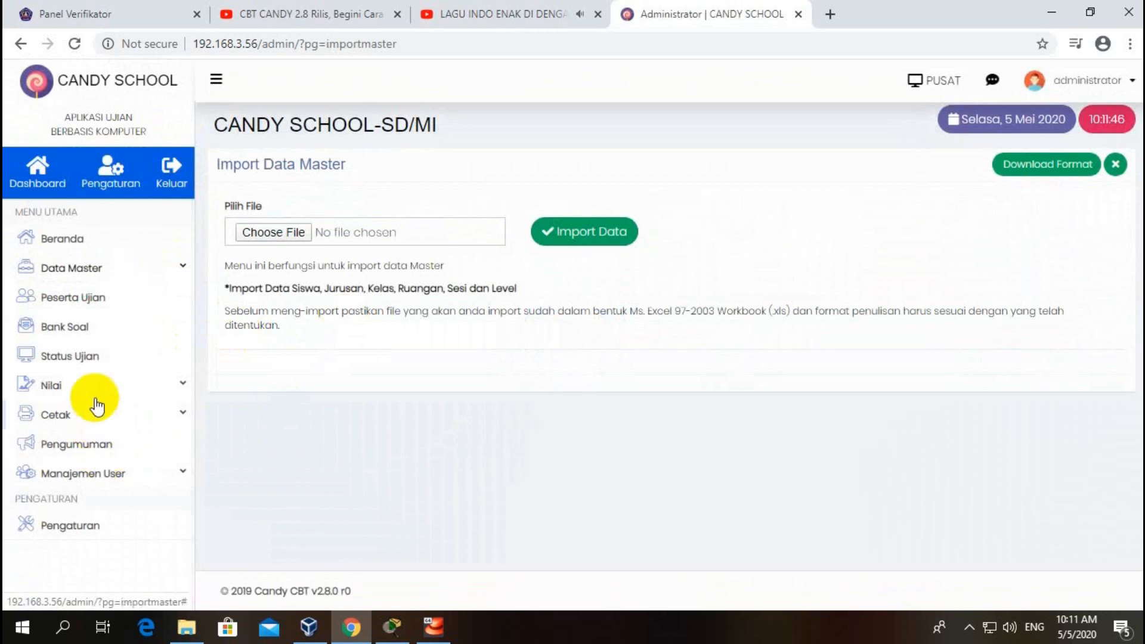
Step: Switch the server status to Server Lokal and open the Peserta Ujian list
{"action": "left_click", "coordinate": [925, 80]}
{"action": "left_click", "coordinate": [800, 149]}
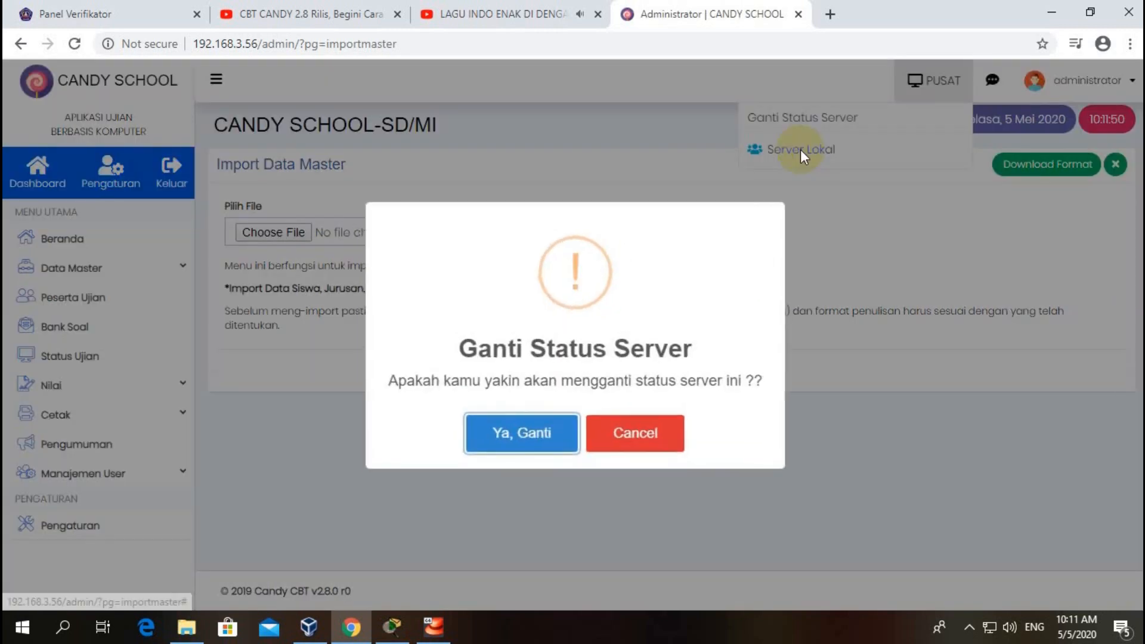
{"action": "left_click", "coordinate": [522, 434]}
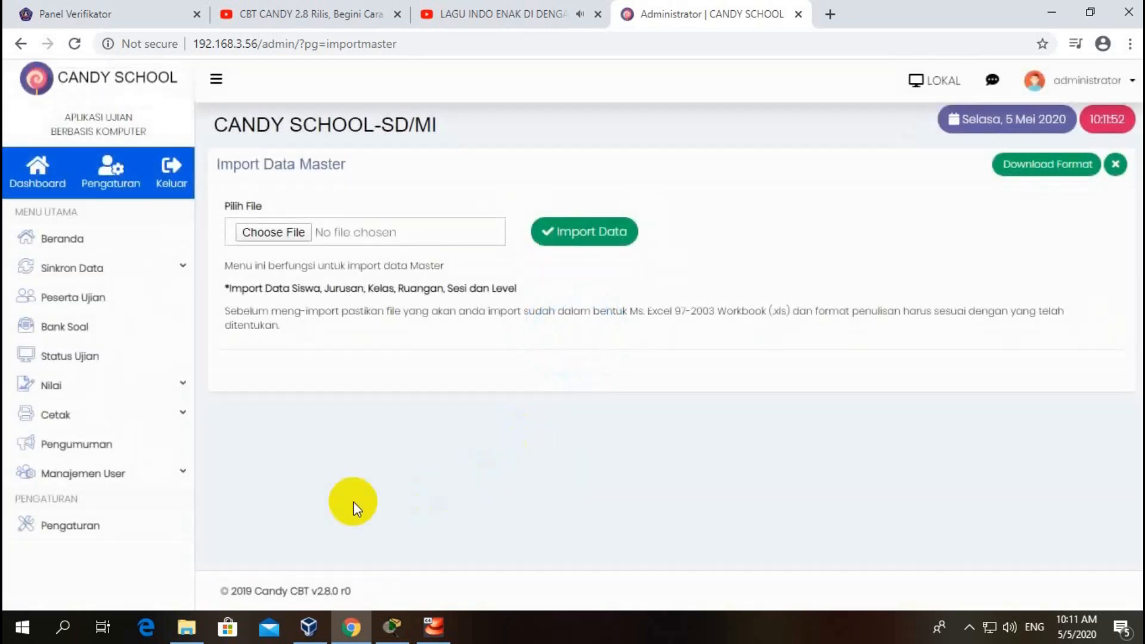
{"action": "left_click", "coordinate": [94, 296]}
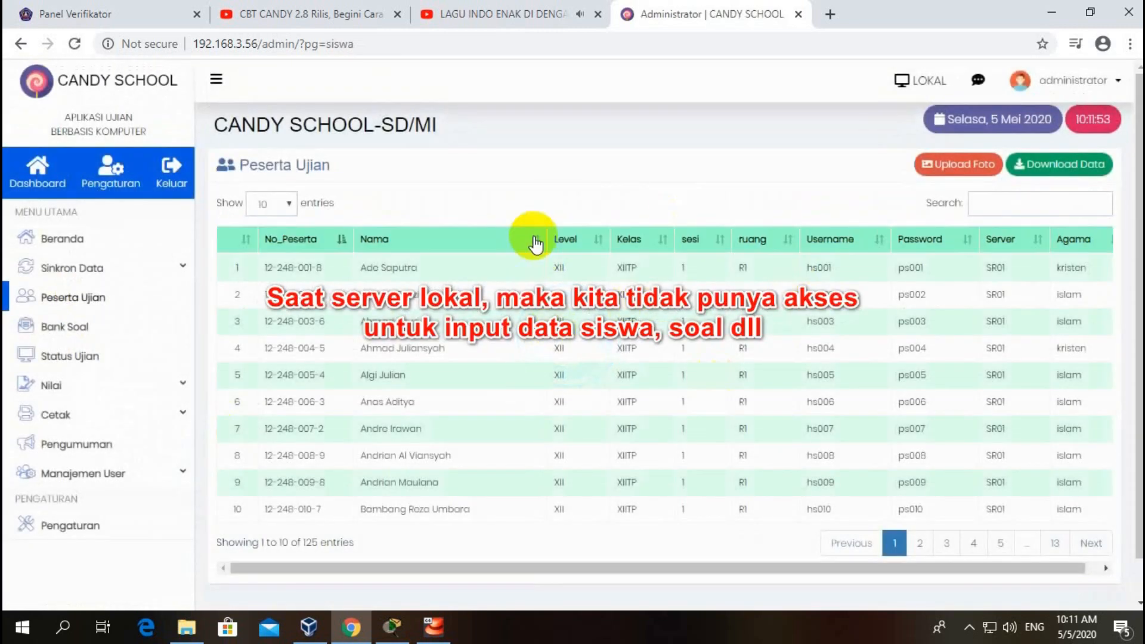
Step: Switch the server status back to Server Pusat, confirming with Ya, Ganti
{"action": "left_click", "coordinate": [928, 80]}
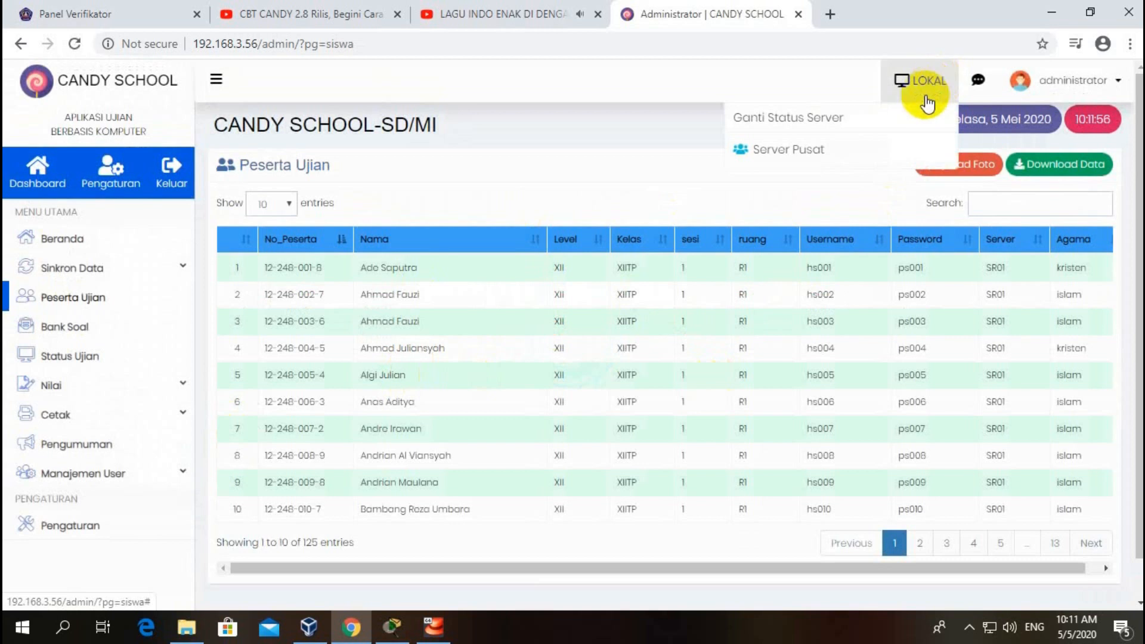
{"action": "left_click", "coordinate": [800, 149]}
{"action": "left_click", "coordinate": [567, 431]}
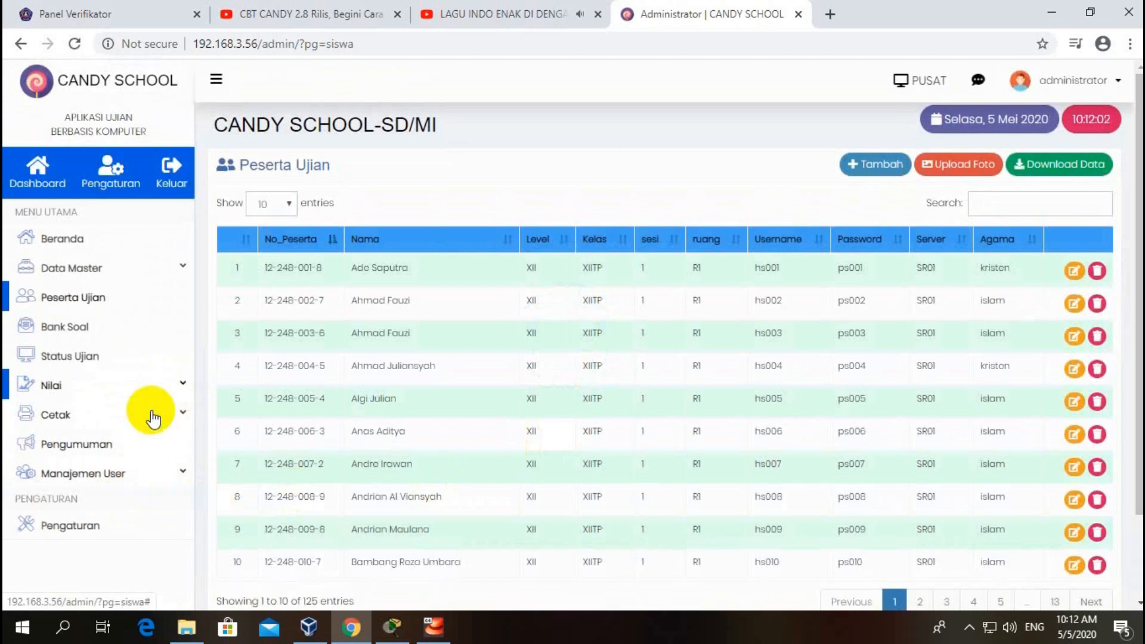
{"action": "scroll", "coordinate": [84, 435], "scroll_direction": "down", "scroll_amount": 2}
{"action": "scroll", "coordinate": [178, 128], "scroll_direction": "up", "scroll_amount": 2}
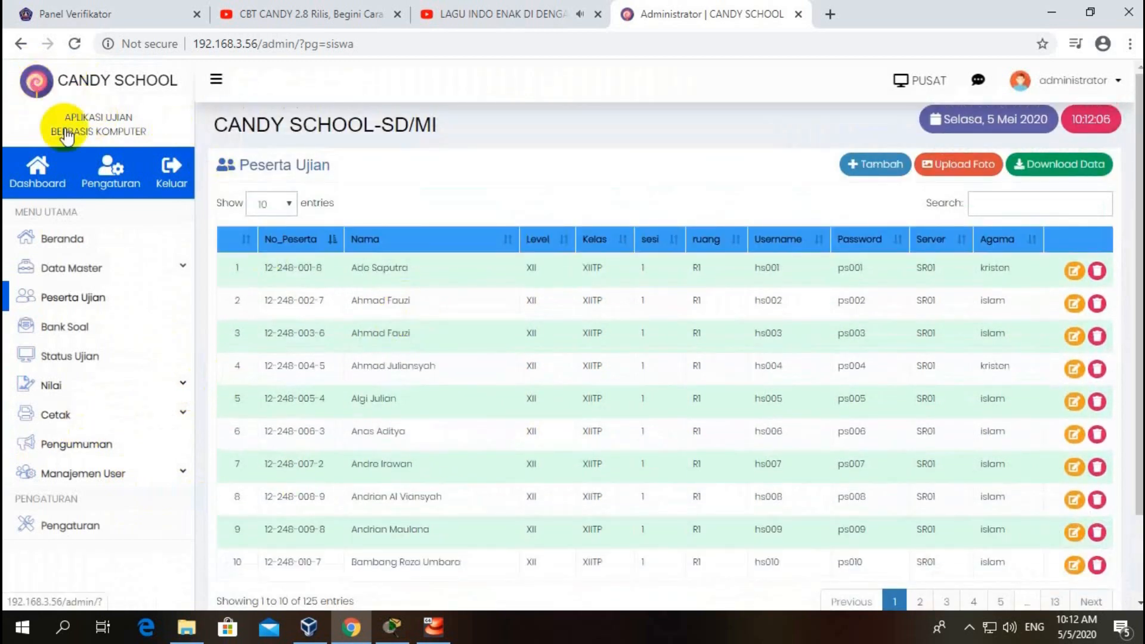
Step: In Pengaturan, set app name UJIAN SEMESTER ONLINE, school SMK YADIKA BANDAR LAMPUNG, and the principal's name
{"action": "left_click", "coordinate": [108, 172]}
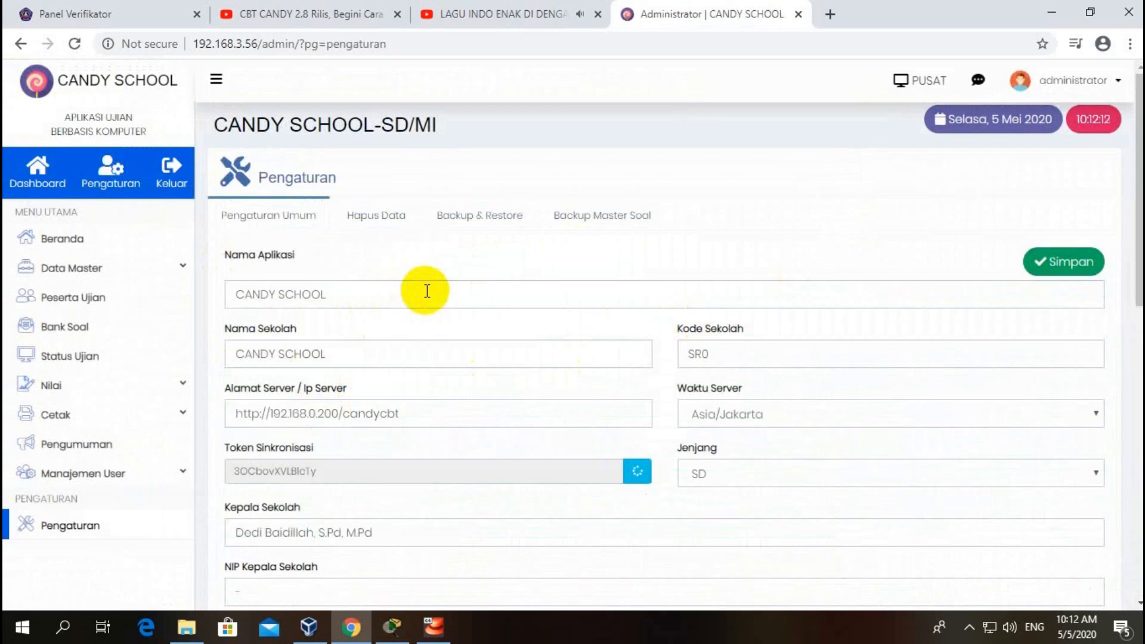
{"action": "left_click_drag", "start_coordinate": [425, 291], "coordinate": [204, 285]}
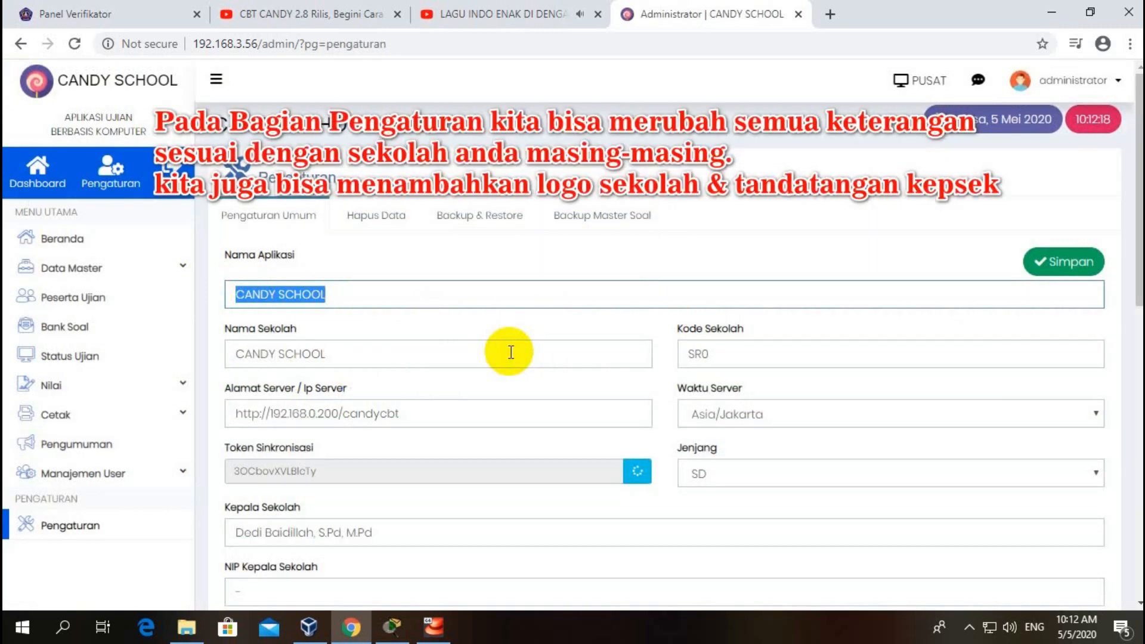
{"action": "type", "text": "UJIAN ONLINE"}
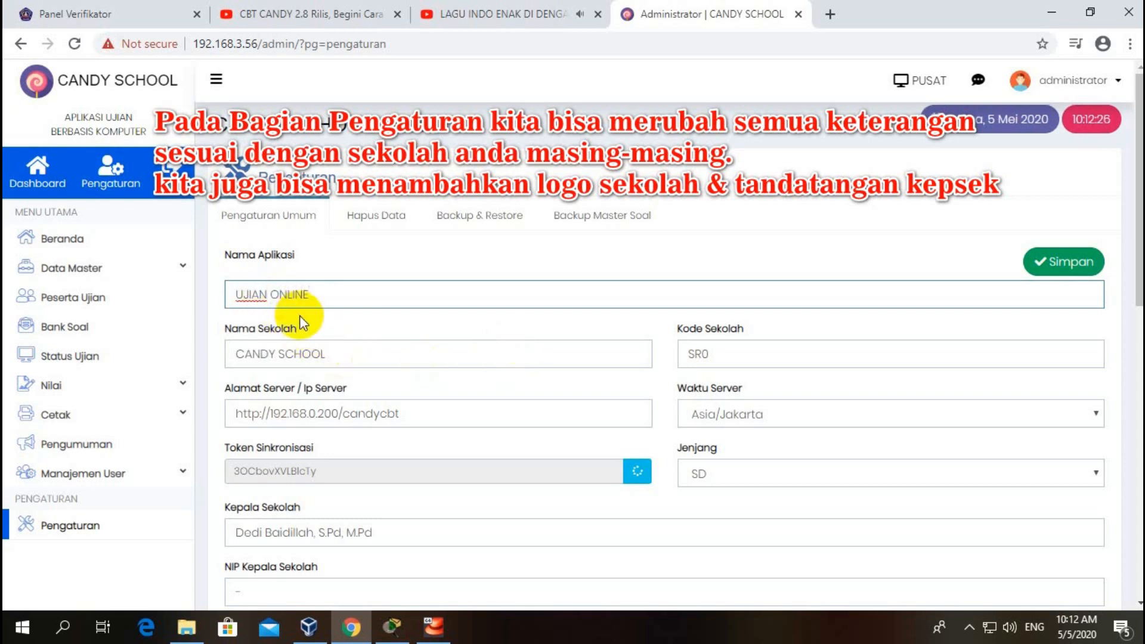
{"action": "type", "text": "MESTER"}
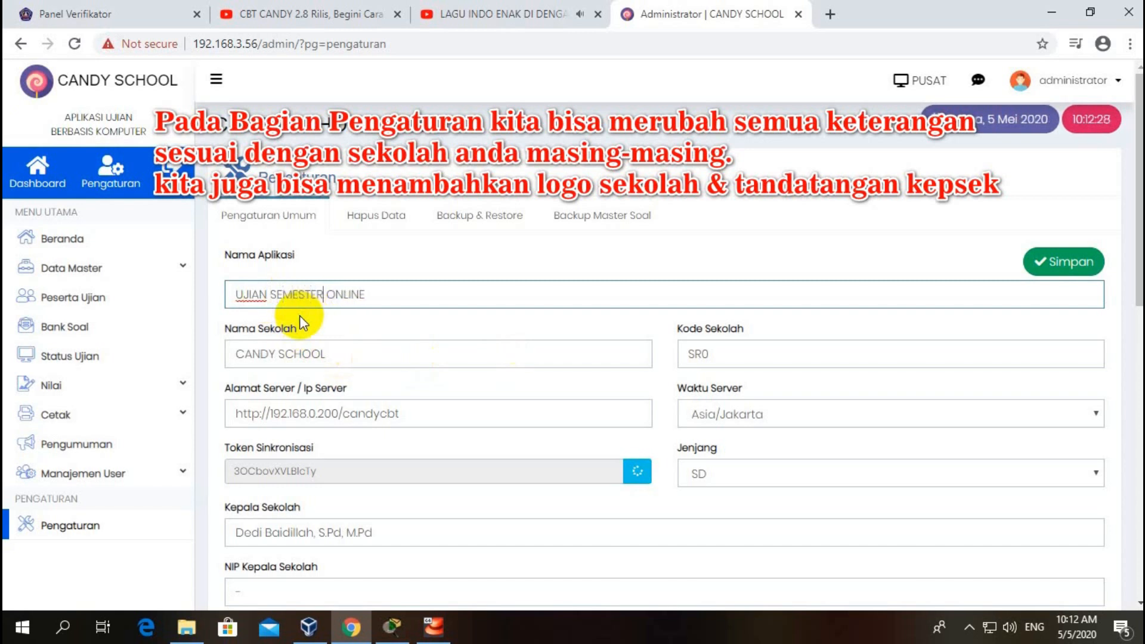
{"action": "left_click_drag", "start_coordinate": [394, 355], "coordinate": [102, 361]}
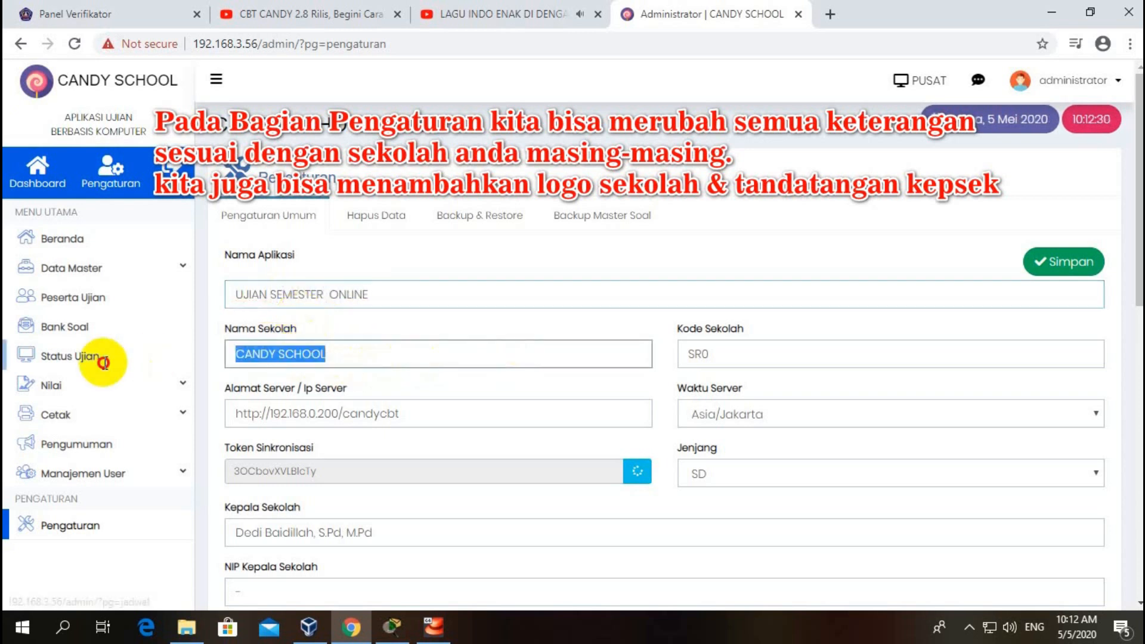
{"action": "type", "text": "S"}
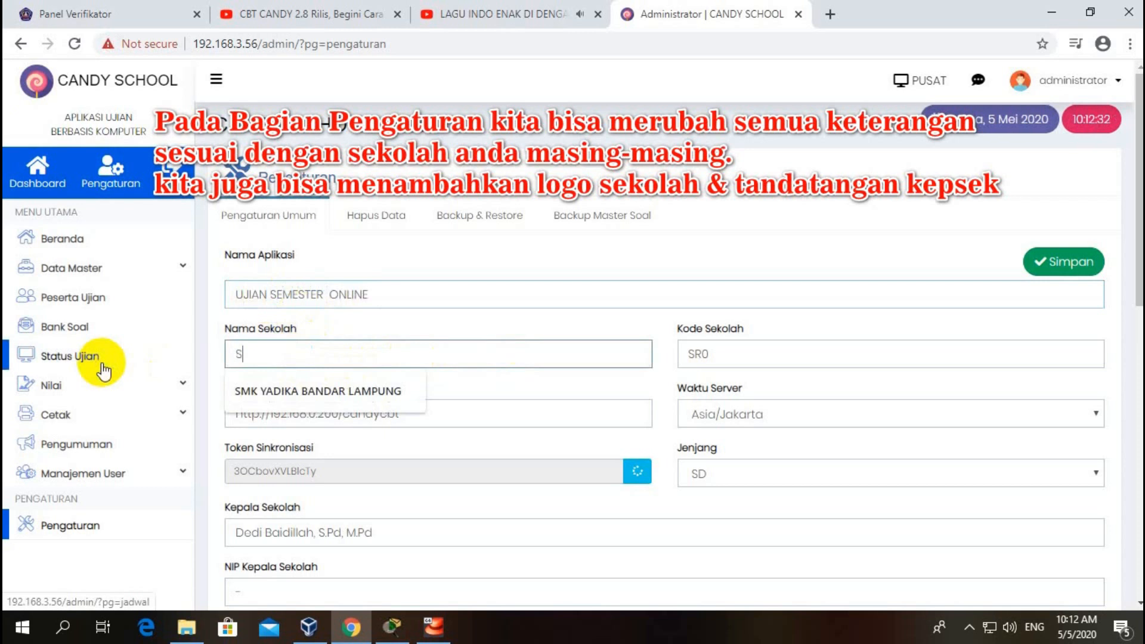
{"action": "left_click", "coordinate": [232, 391]}
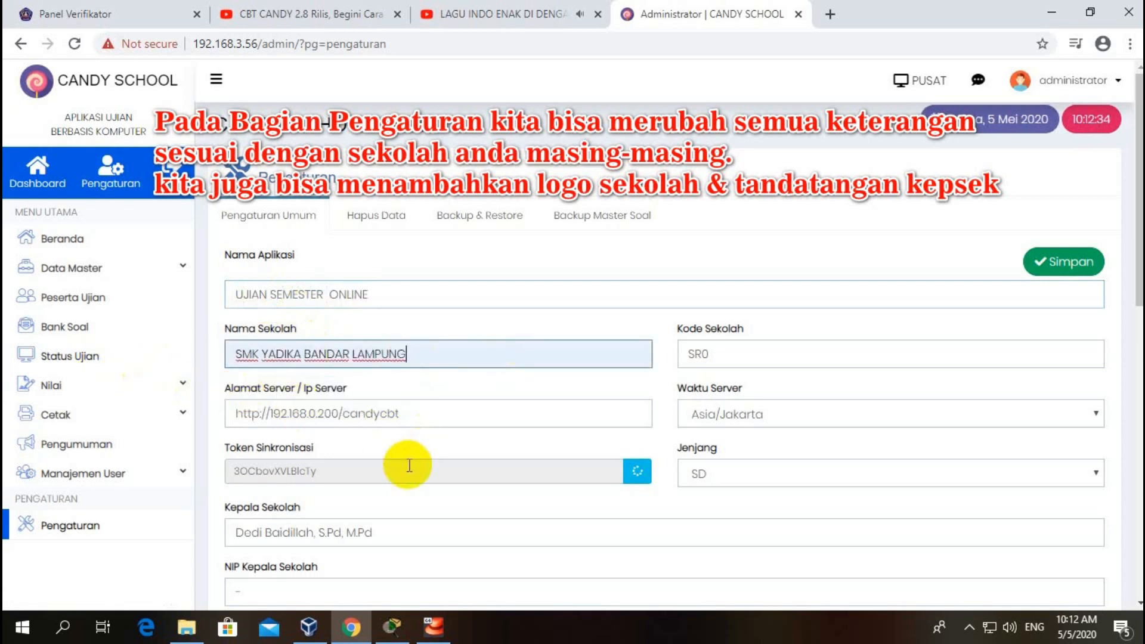
{"action": "scroll", "coordinate": [394, 456], "scroll_direction": "down", "scroll_amount": 1}
{"action": "scroll", "coordinate": [370, 449], "scroll_direction": "down", "scroll_amount": 2}
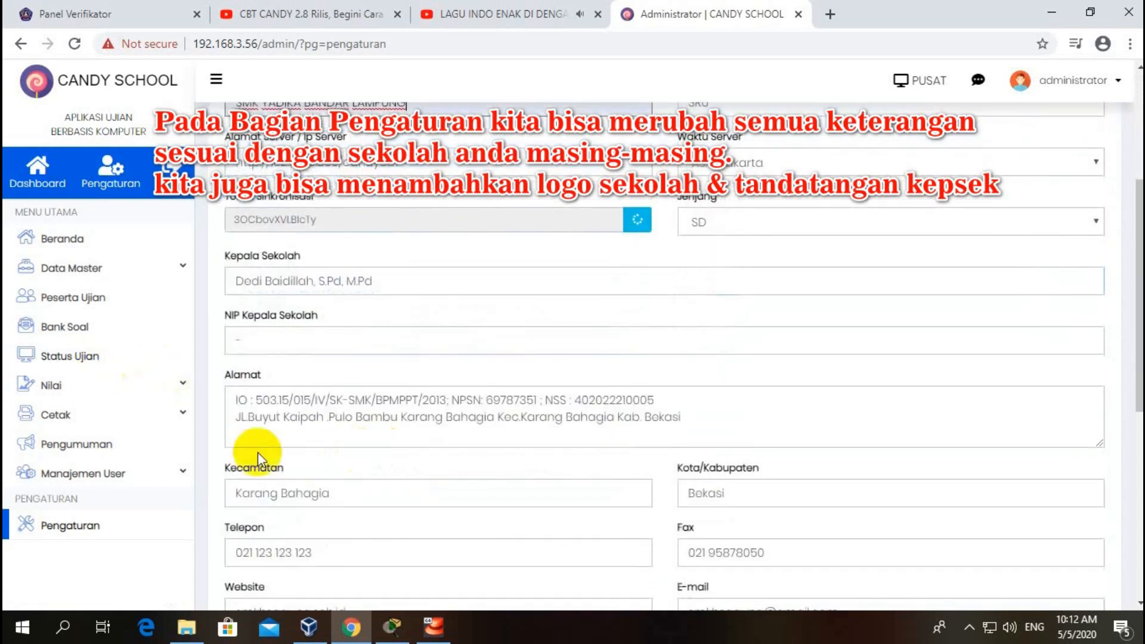
{"action": "triple_click", "coordinate": [451, 275]}
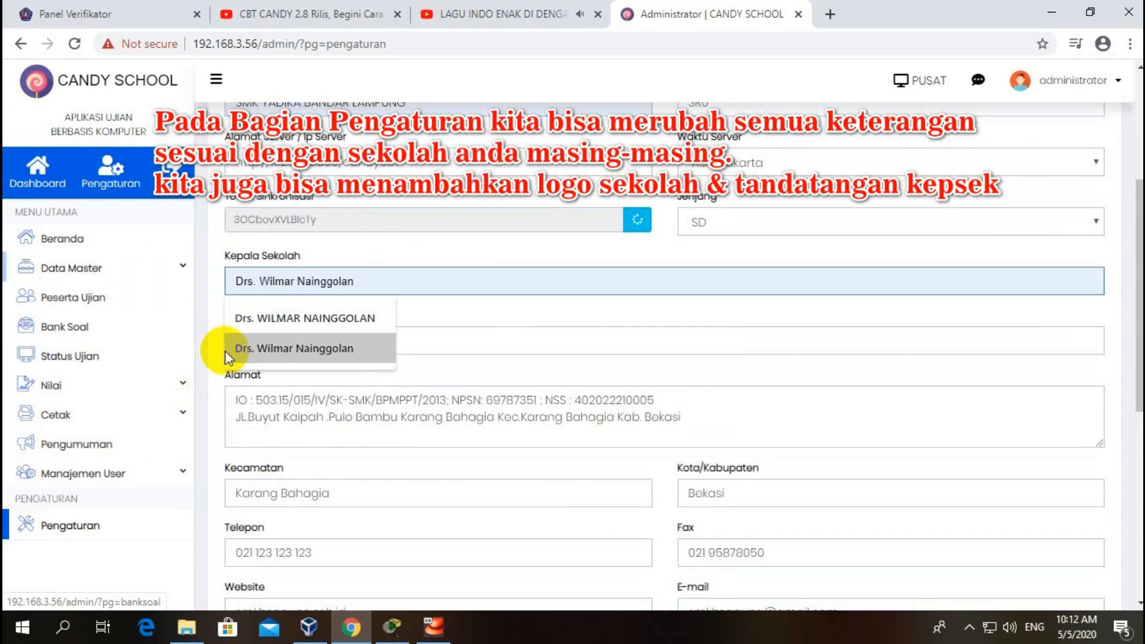
{"action": "left_click", "coordinate": [269, 319]}
Step: Replace the address and district, enter the school's telephone number, and change the website to smkyadikabalam.sch.id
{"action": "scroll", "coordinate": [339, 366], "scroll_direction": "down", "scroll_amount": 2}
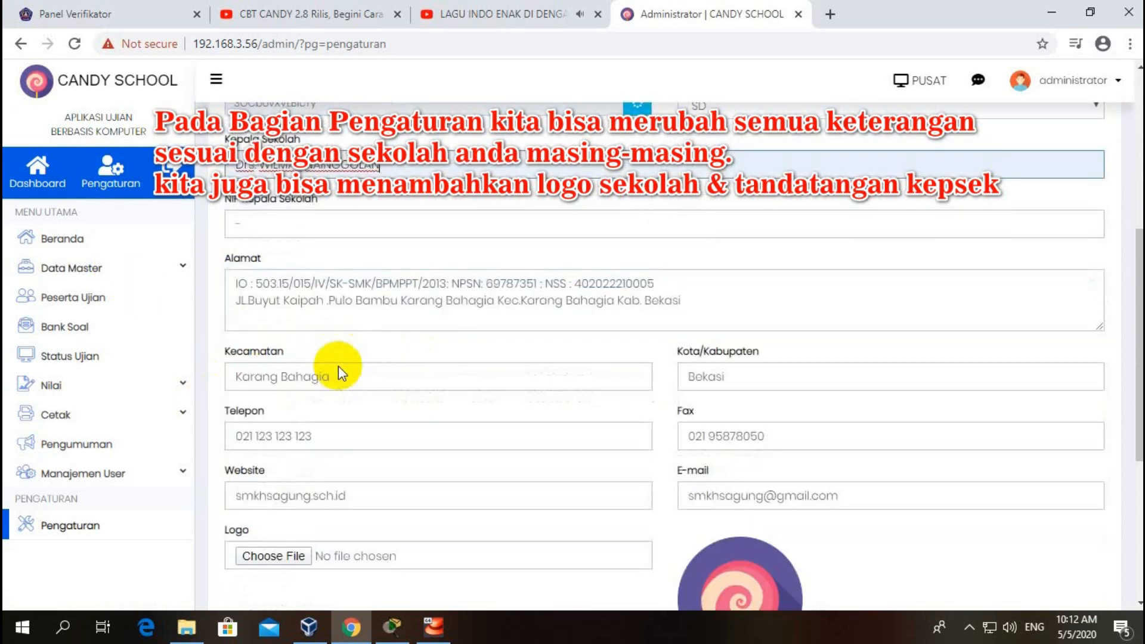
{"action": "scroll", "coordinate": [338, 367], "scroll_direction": "down", "scroll_amount": 1}
{"action": "left_click_drag", "start_coordinate": [234, 232], "coordinate": [779, 263]}
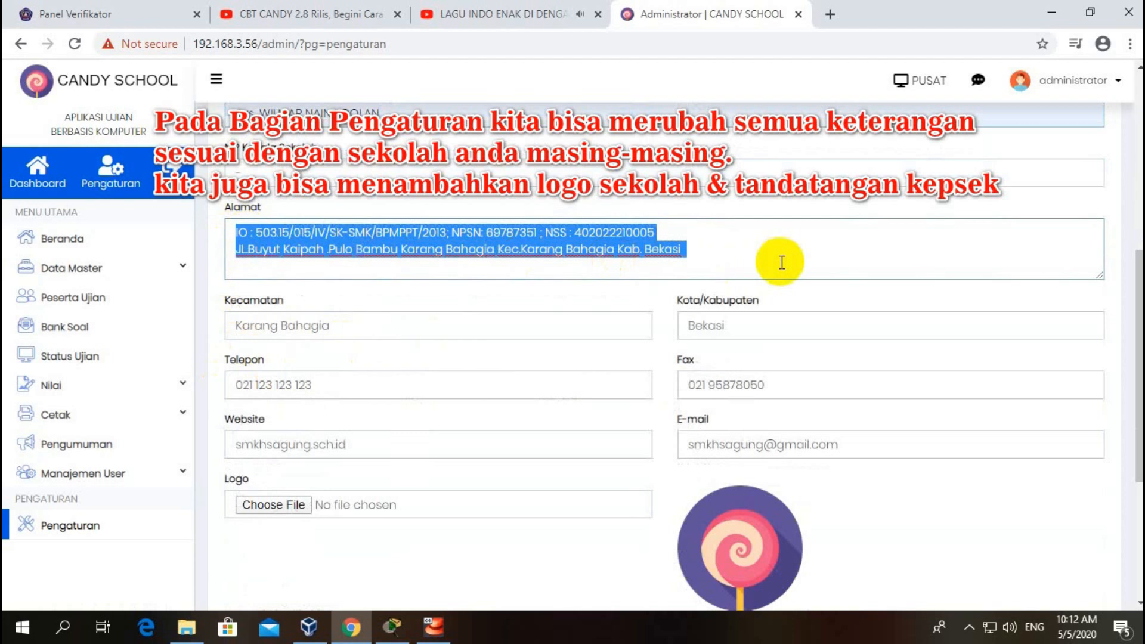
{"action": "key", "text": "BackSpace"}
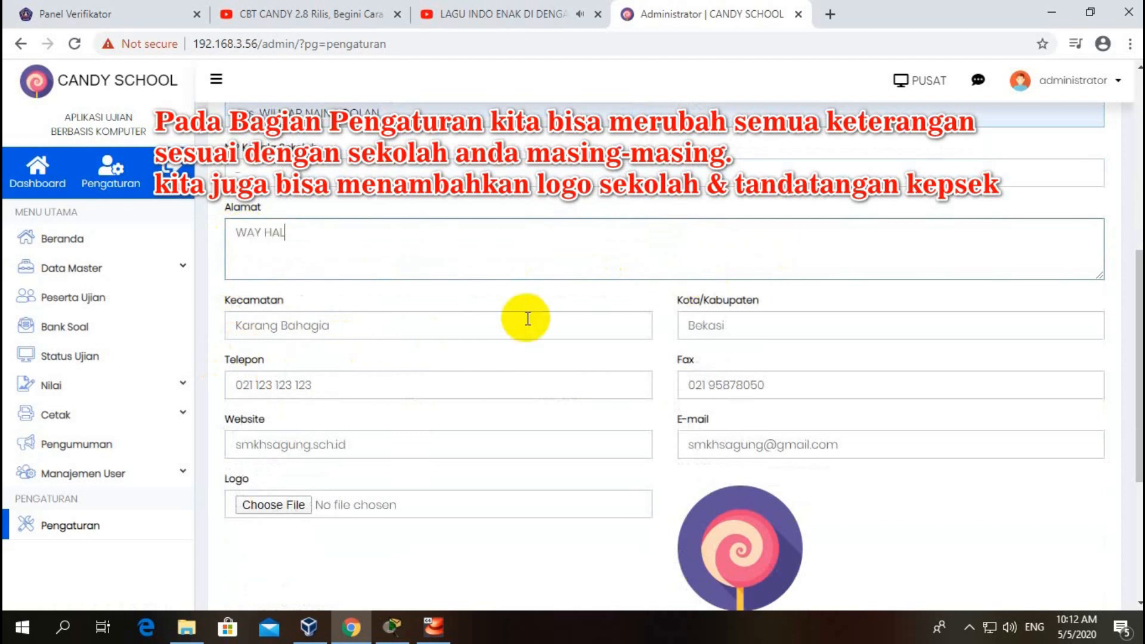
{"action": "triple_click", "coordinate": [526, 320]}
{"action": "type", "text": "WAY HALIM"}
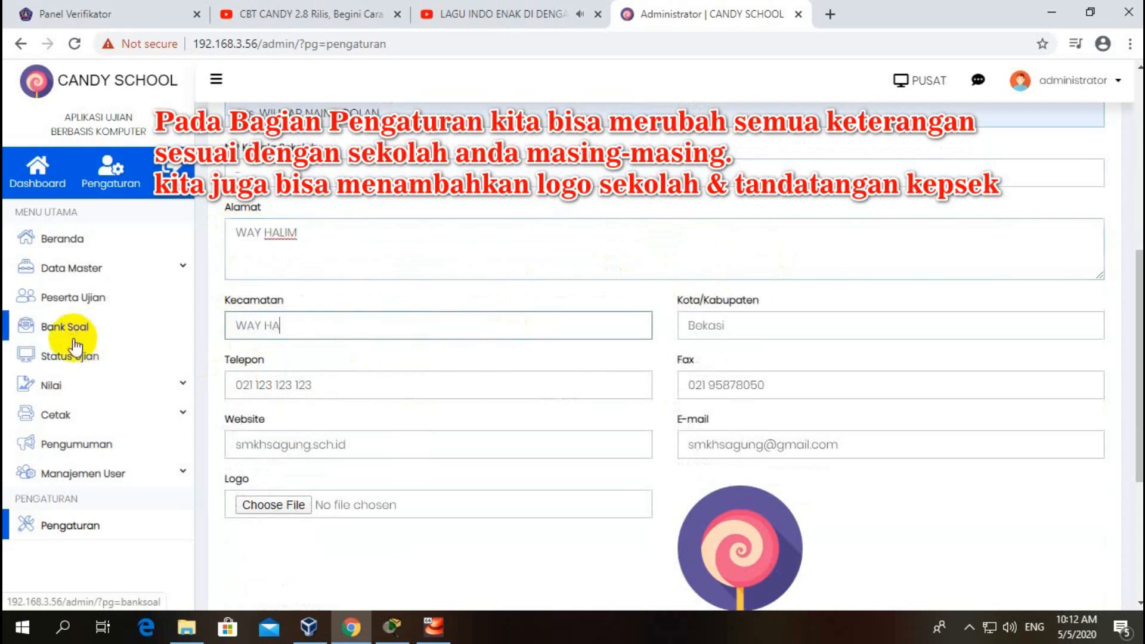
{"action": "triple_click", "coordinate": [404, 391]}
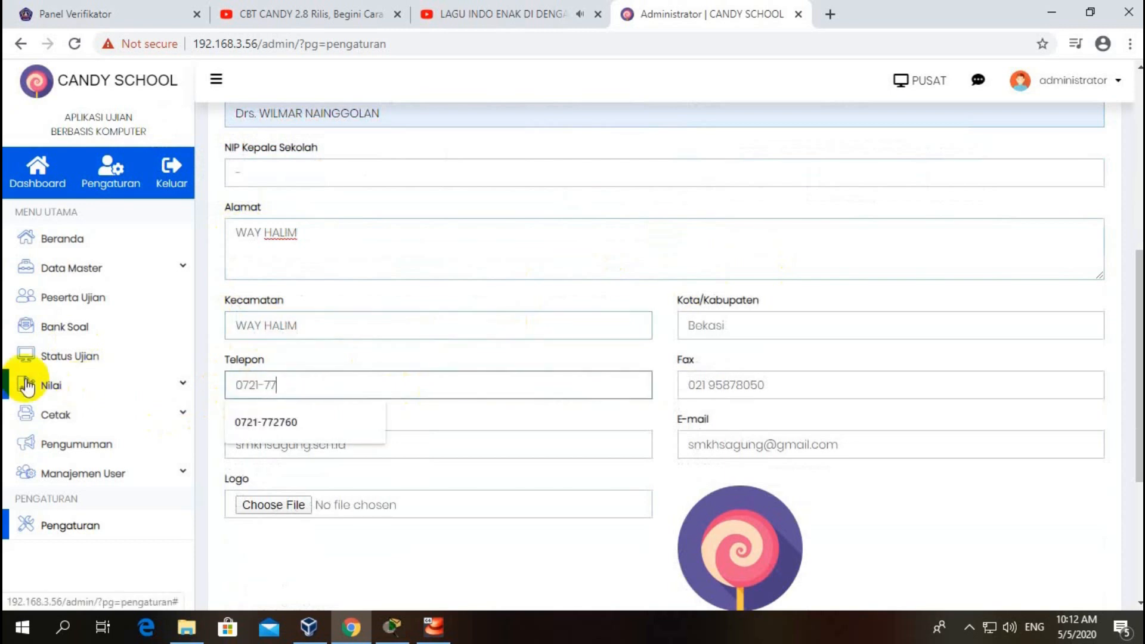
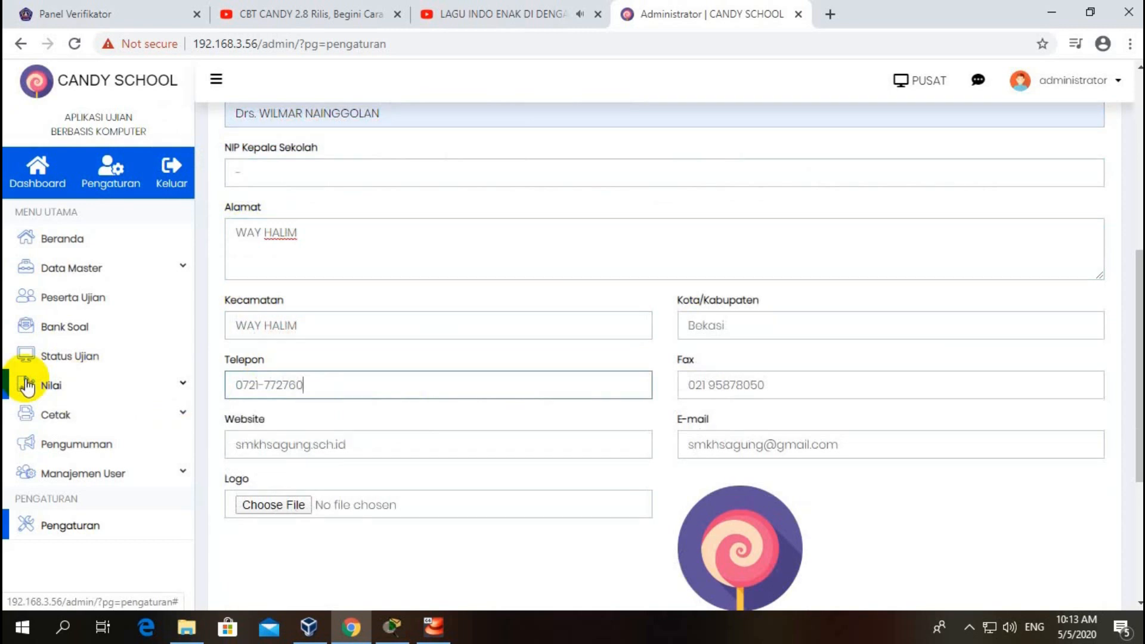
{"action": "left_click_drag", "start_coordinate": [310, 446], "coordinate": [263, 444]}
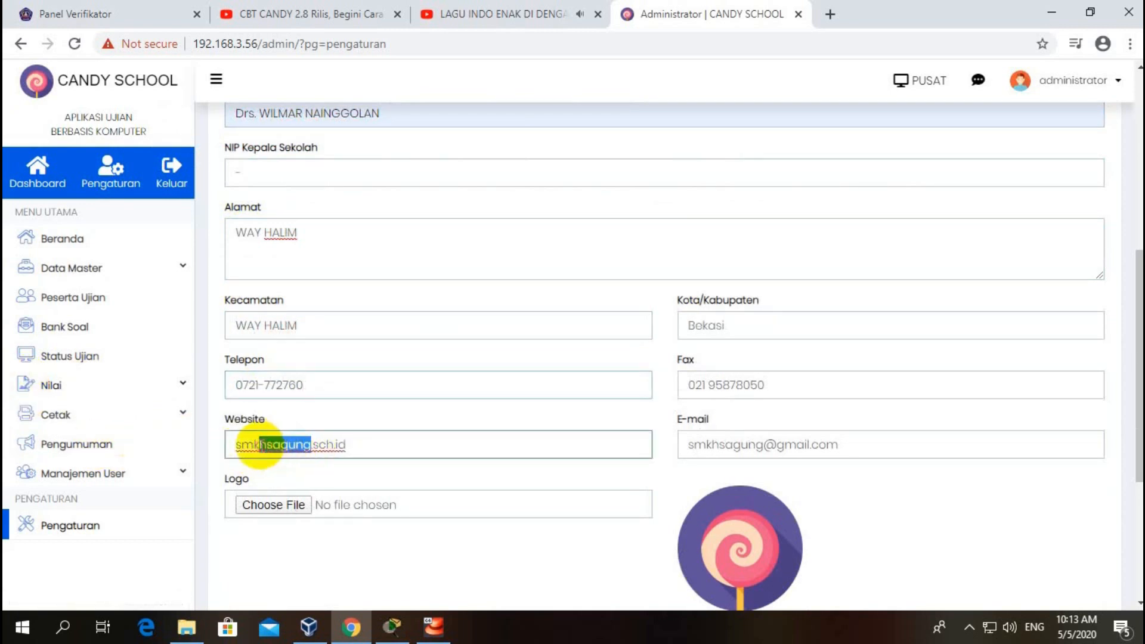
{"action": "type", "text": "yadikabalam"}
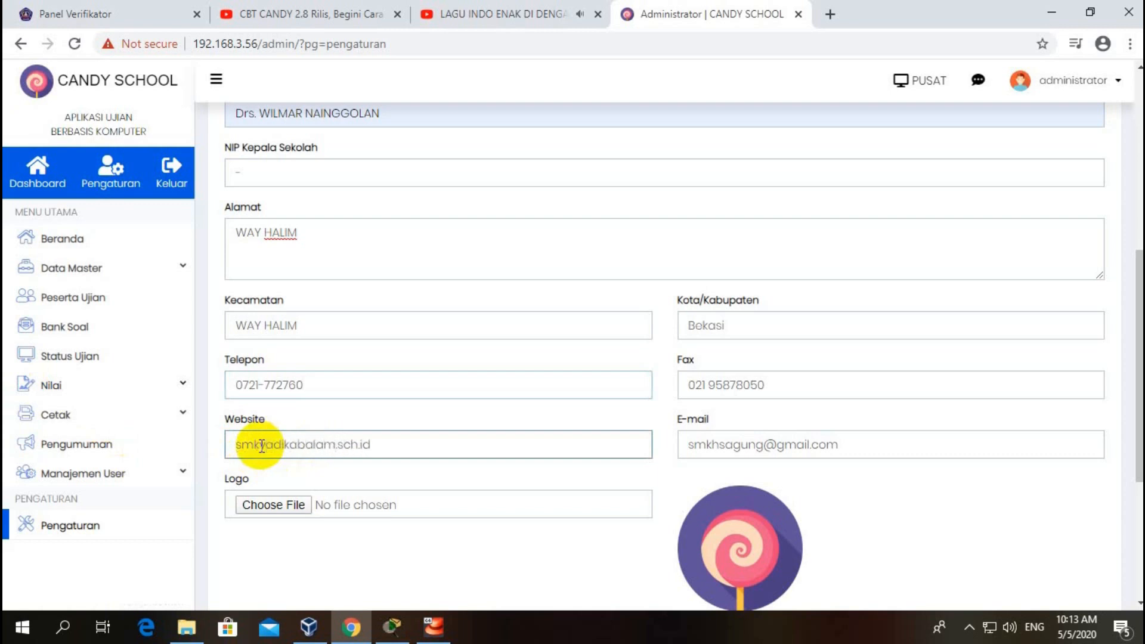
{"action": "scroll", "coordinate": [788, 345], "scroll_direction": "down", "scroll_amount": 5}
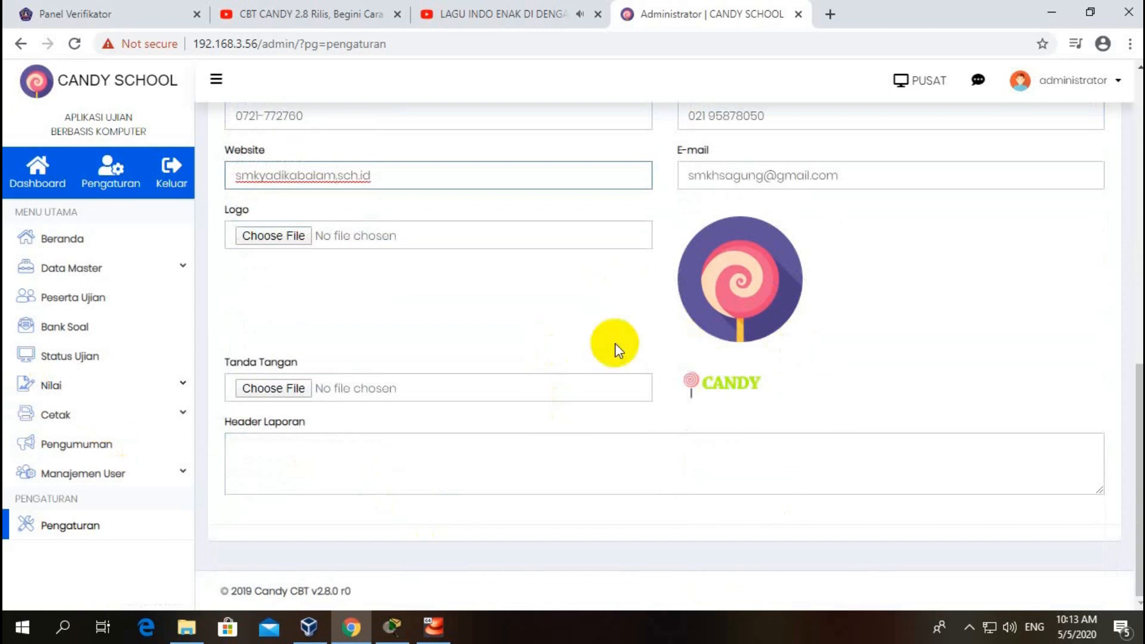
Step: Choose logo63.png from E:\SEMESTER_GENAP_ONLINE as the school logo
{"action": "left_click", "coordinate": [289, 245]}
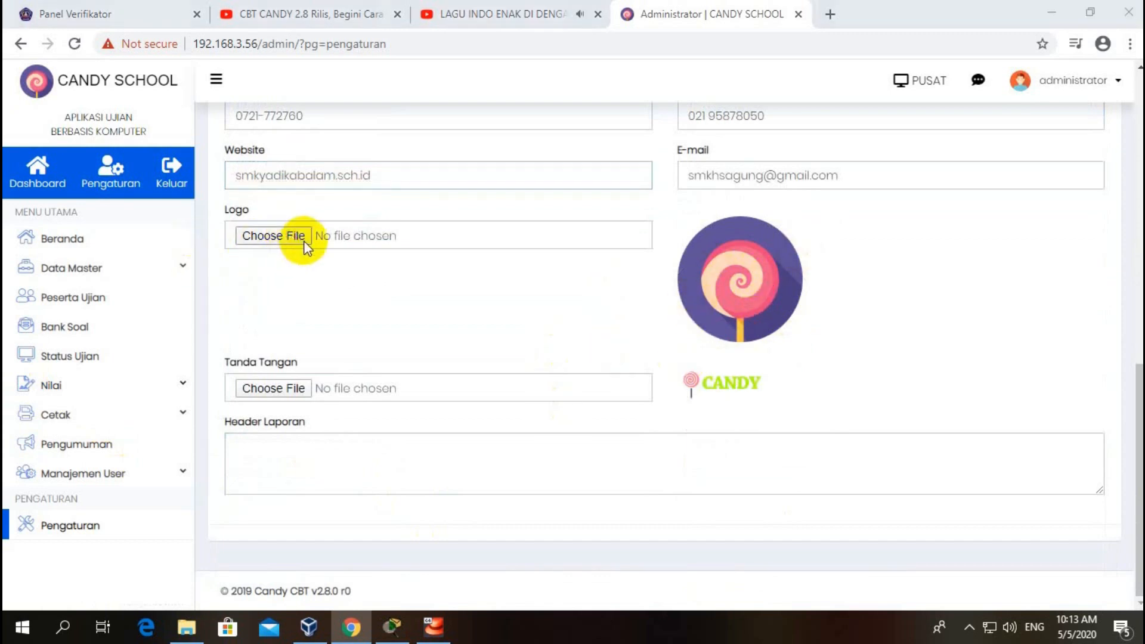
{"action": "left_click", "coordinate": [198, 40]}
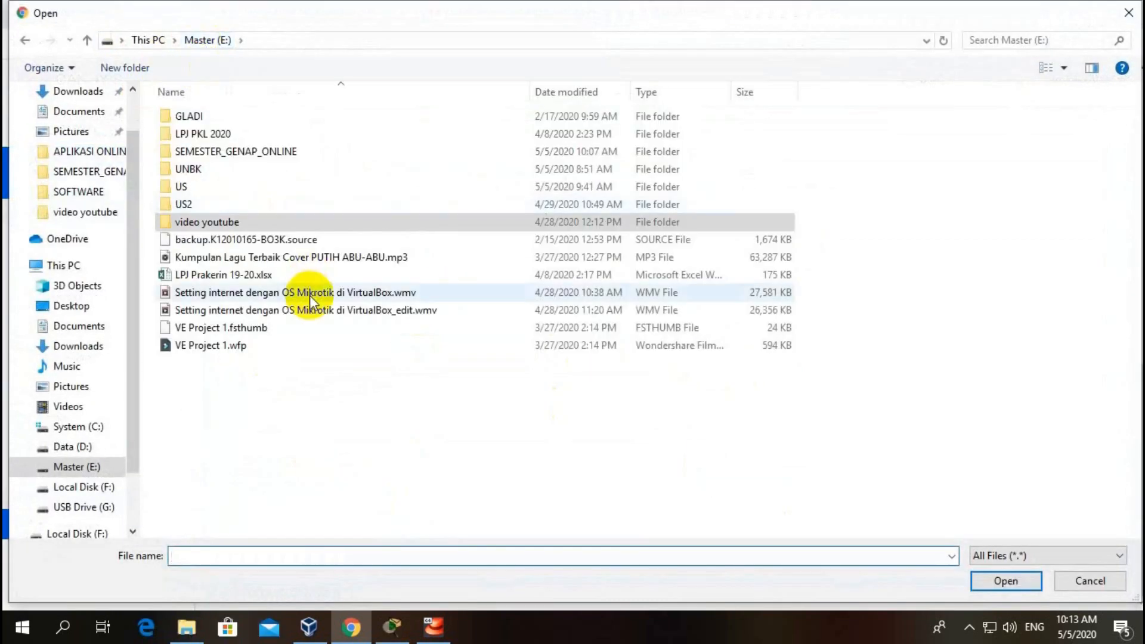
{"action": "double_click", "coordinate": [241, 153]}
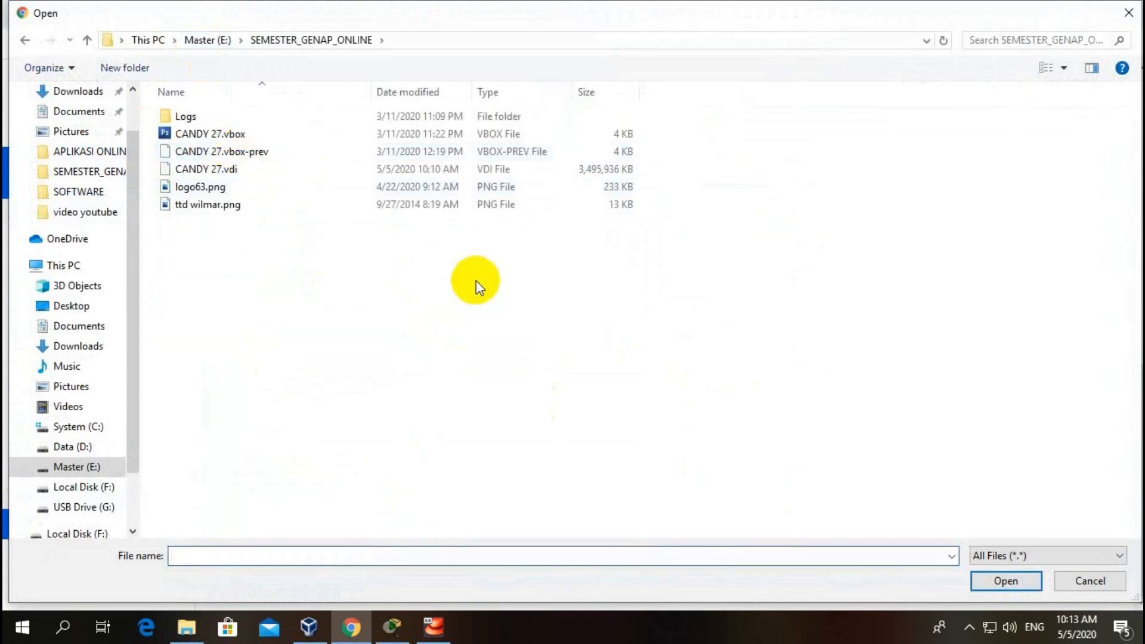
{"action": "left_click", "coordinate": [190, 186]}
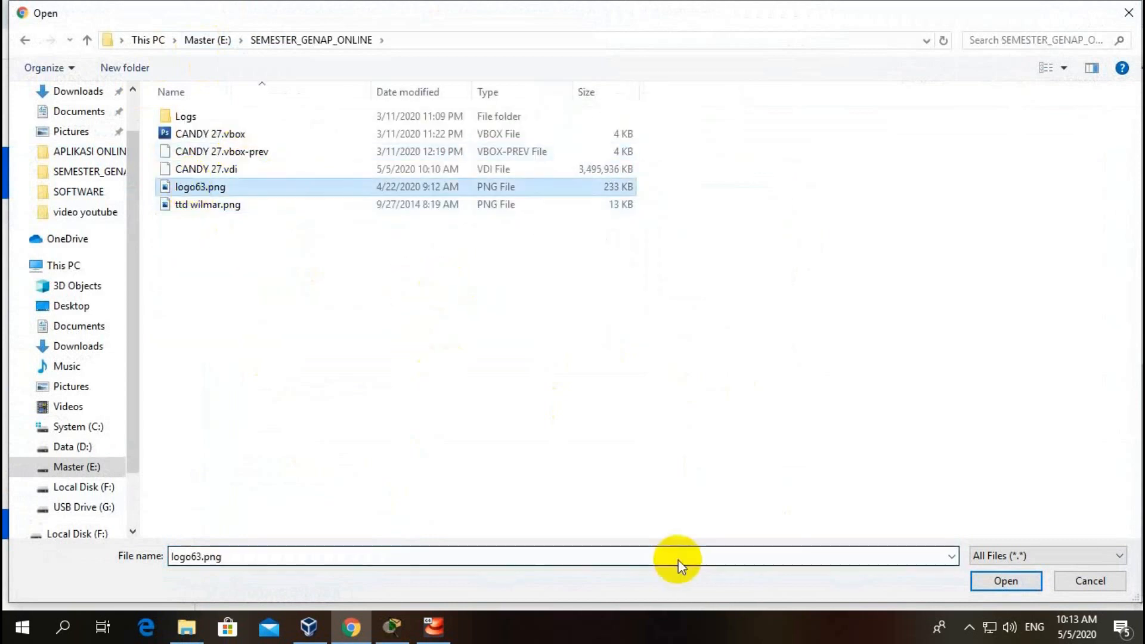
{"action": "left_click", "coordinate": [1008, 582]}
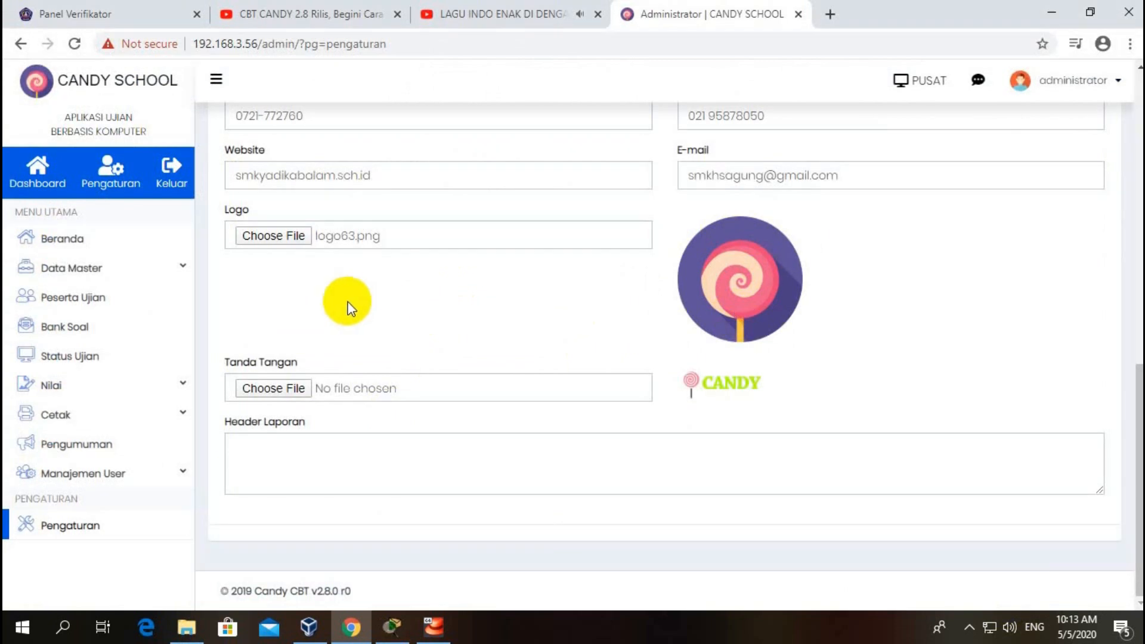
Step: Pick the signature PNG from the same folder as the Tanda Tangan image
{"action": "left_click", "coordinate": [288, 387]}
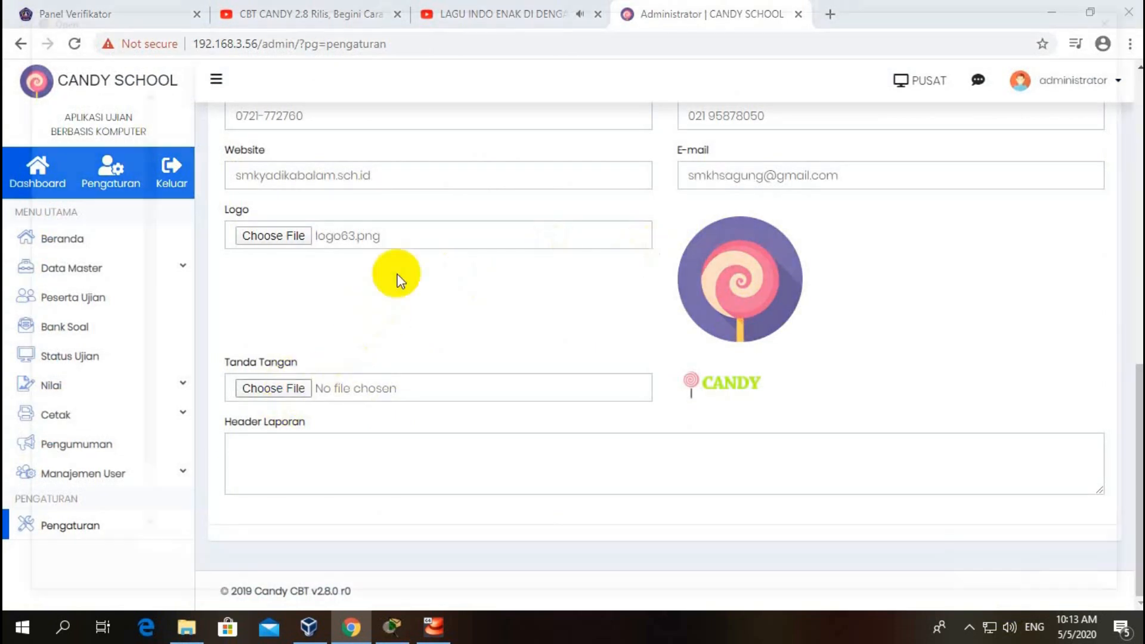
{"action": "left_click", "coordinate": [179, 204]}
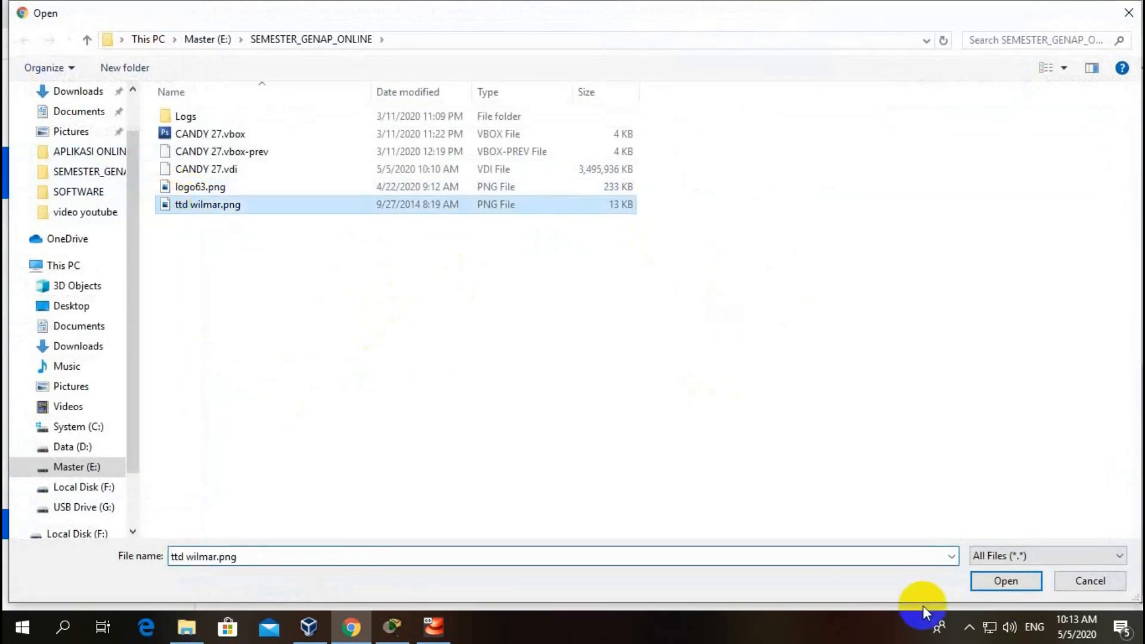
{"action": "left_click", "coordinate": [1033, 587]}
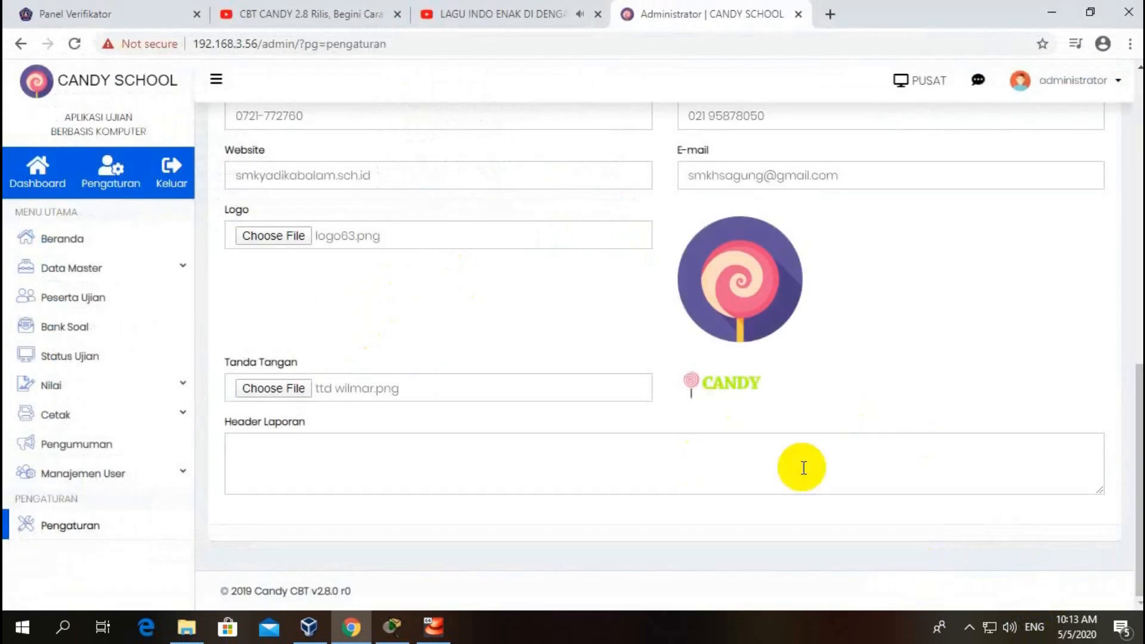
Step: Update the e-mail address, enter the school's phone number as Fax, and set Kota/Kabupaten to BANDAR LAMPUNG
{"action": "scroll", "coordinate": [723, 307], "scroll_direction": "up", "scroll_amount": 4}
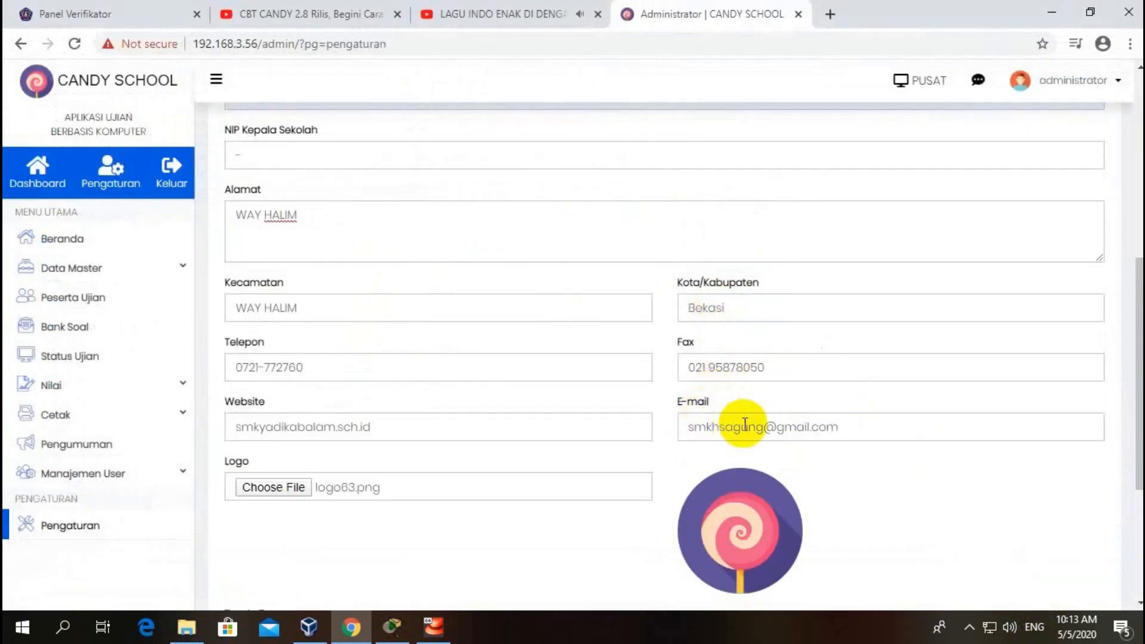
{"action": "left_click_drag", "start_coordinate": [764, 429], "coordinate": [607, 421]}
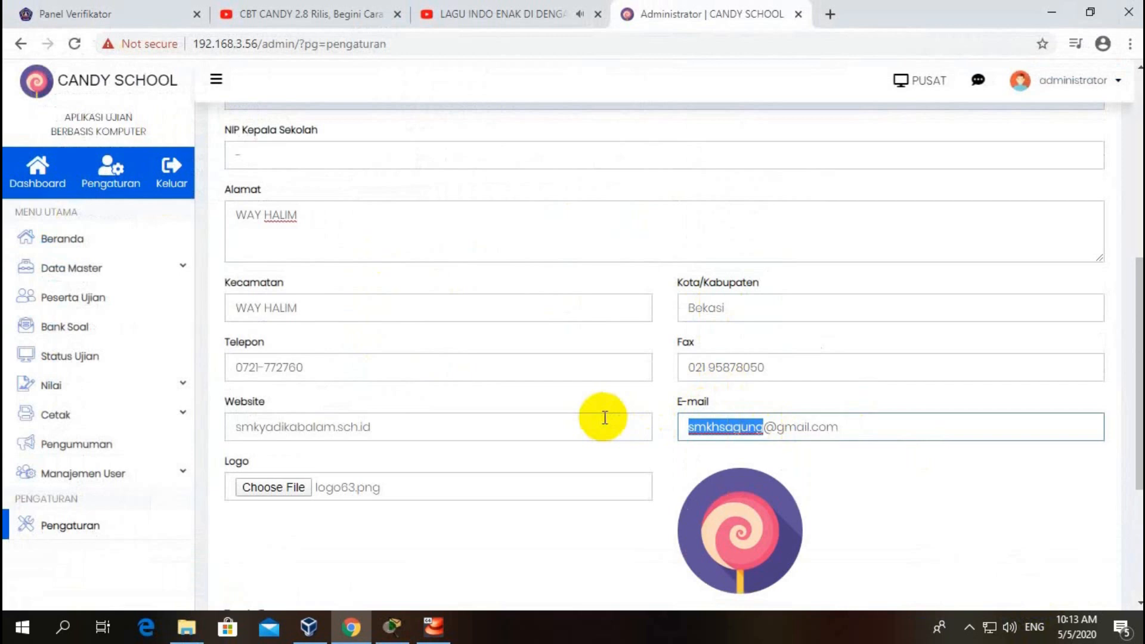
{"action": "type", "text": "smk"}
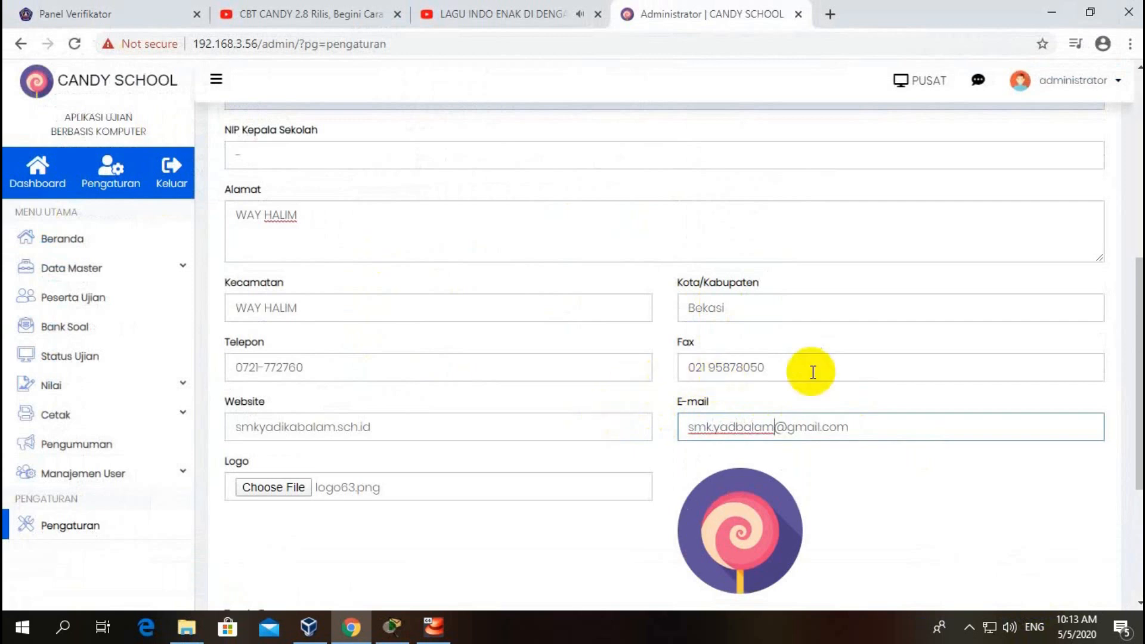
{"action": "left_click_drag", "start_coordinate": [834, 370], "coordinate": [502, 370]}
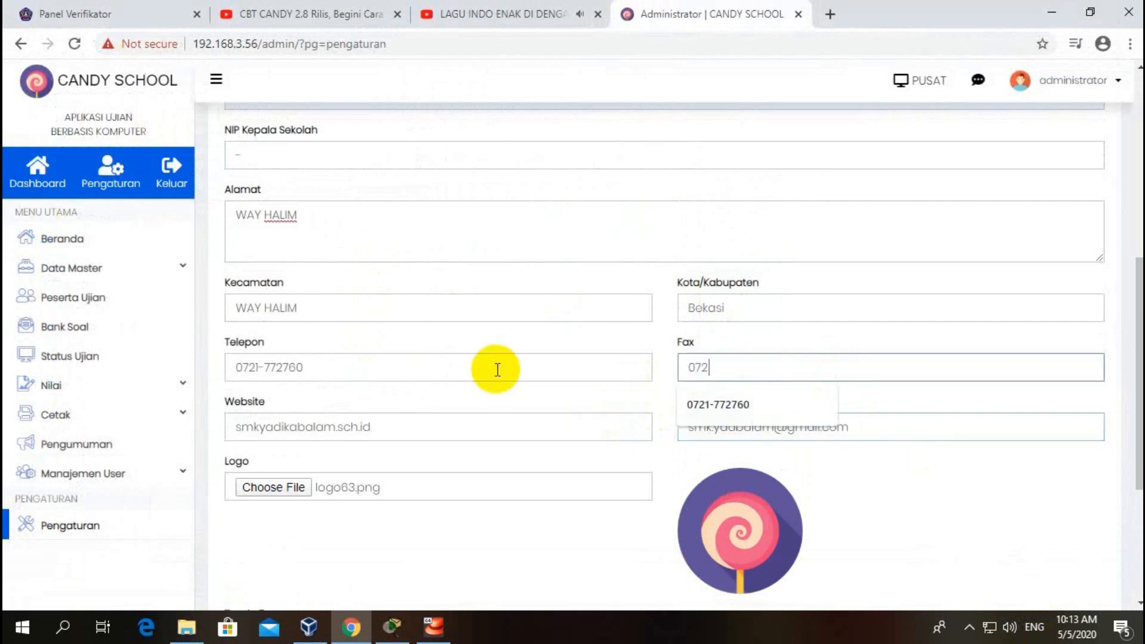
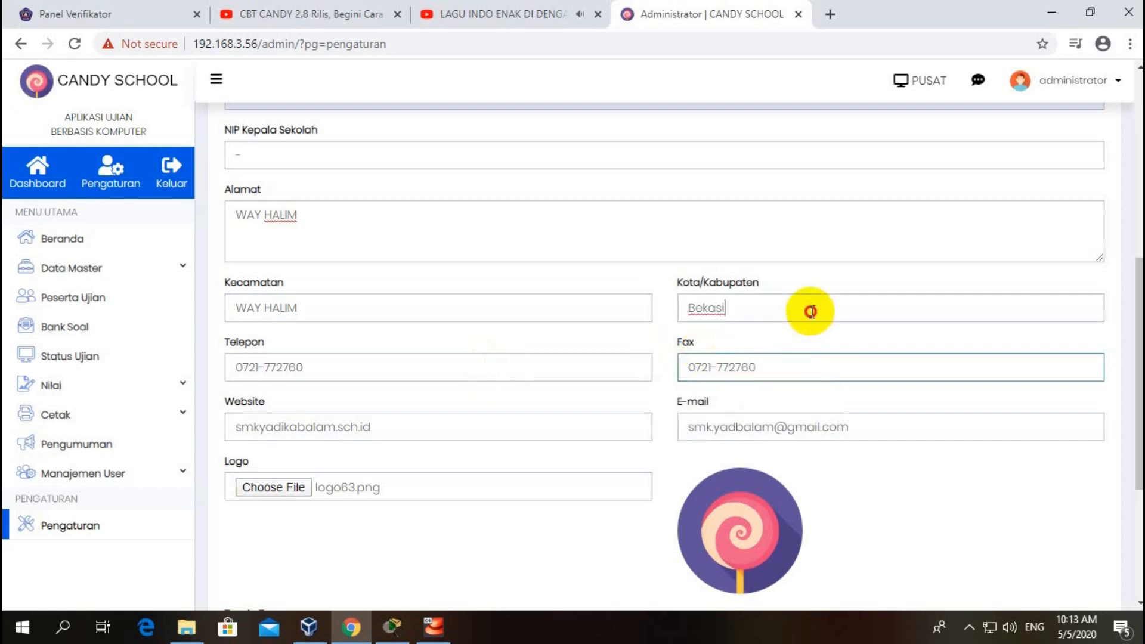
{"action": "left_click_drag", "start_coordinate": [808, 309], "coordinate": [621, 298]}
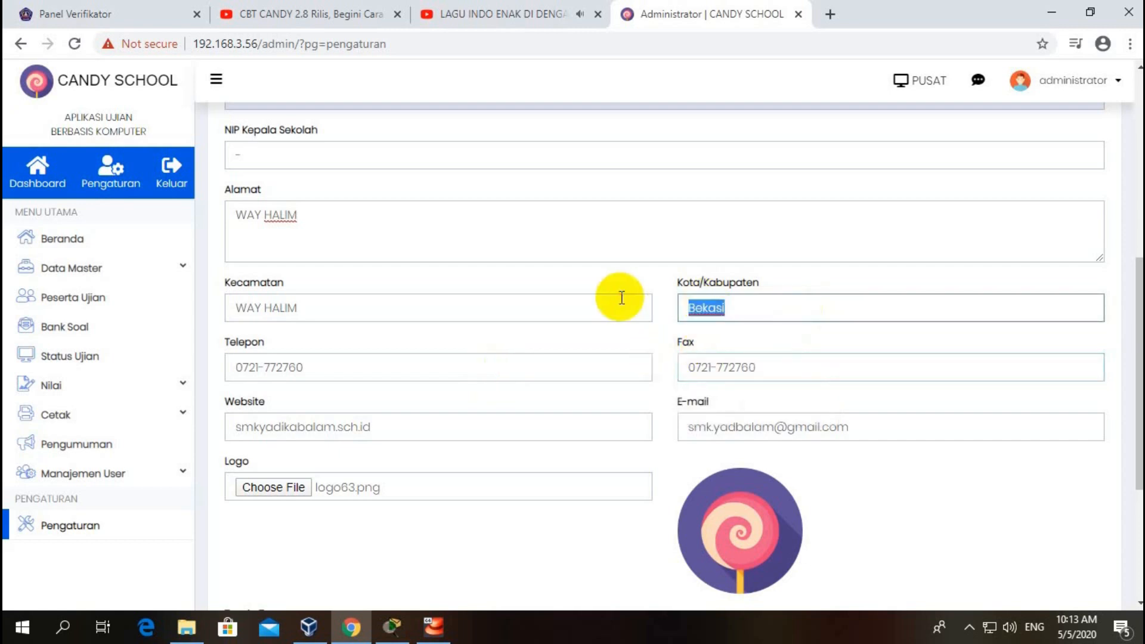
{"action": "type", "text": "b"}
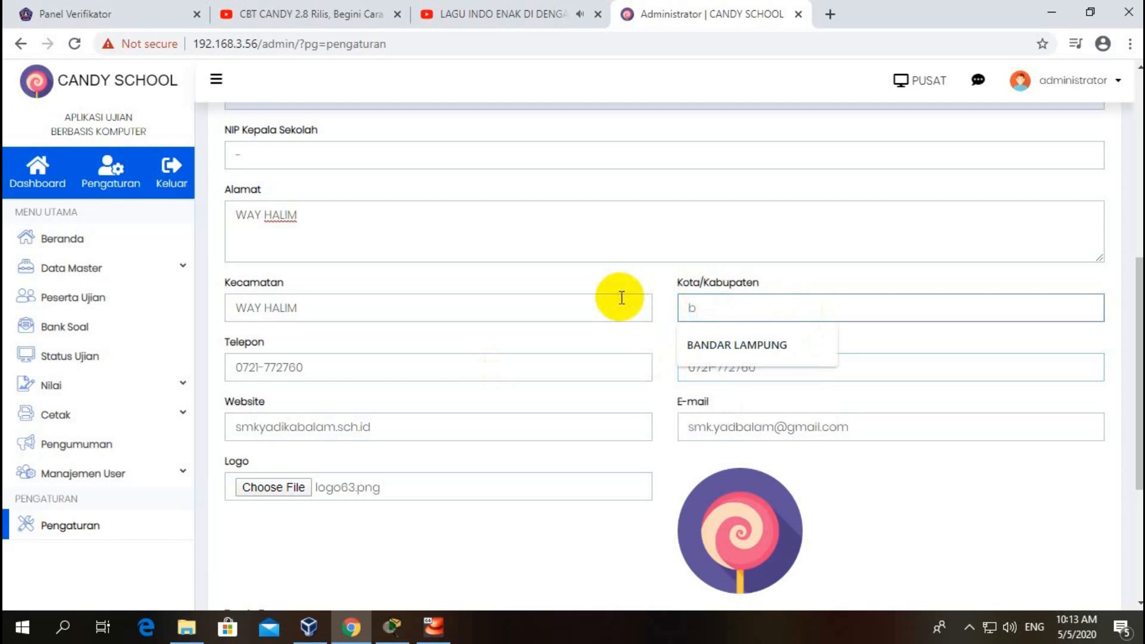
{"action": "left_click", "coordinate": [680, 347]}
{"action": "scroll", "coordinate": [987, 238], "scroll_direction": "down", "scroll_amount": 4}
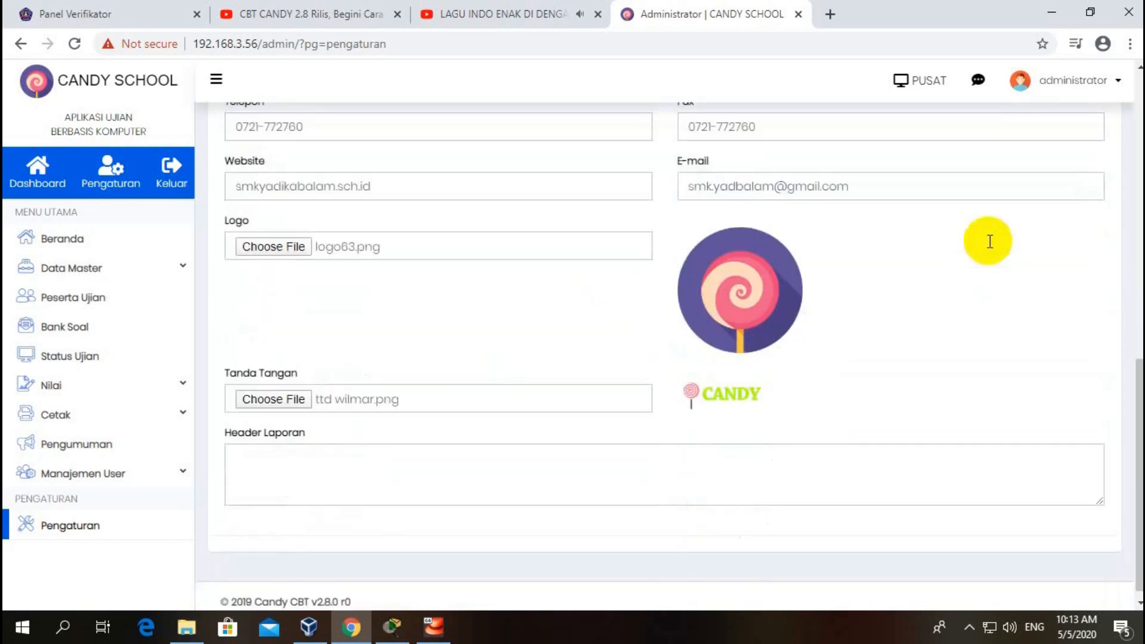
{"action": "scroll", "coordinate": [989, 242], "scroll_direction": "up", "scroll_amount": 10}
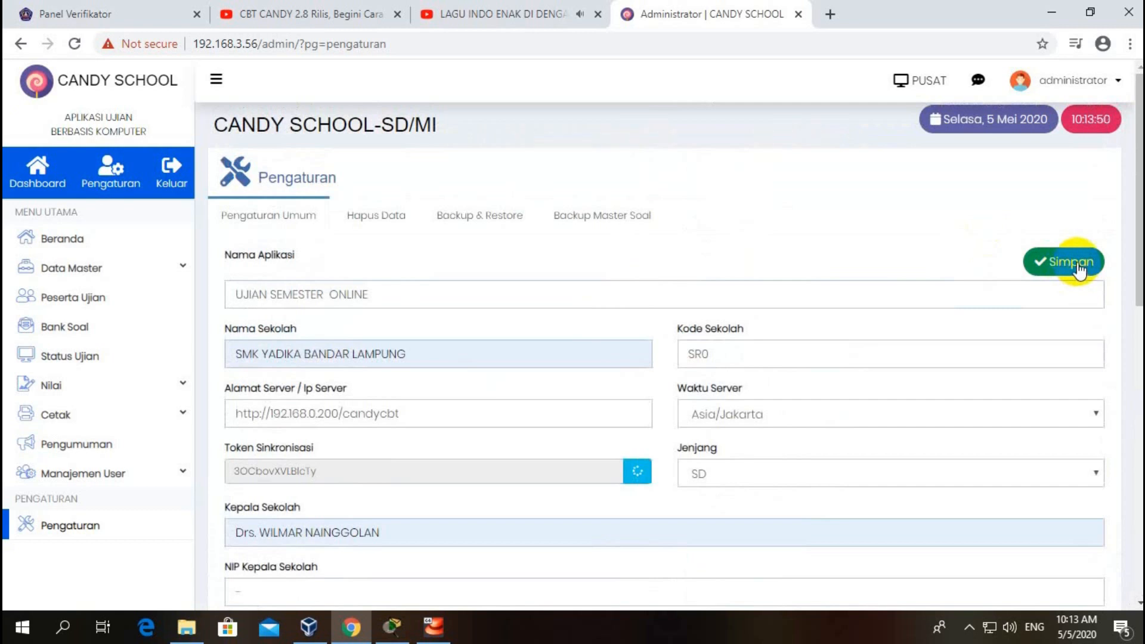
Step: Set Jenjang to SMK/SMA/MA, keep time zone Asia/Jakarta, save with Simpan, and reload the page
{"action": "left_click", "coordinate": [914, 473]}
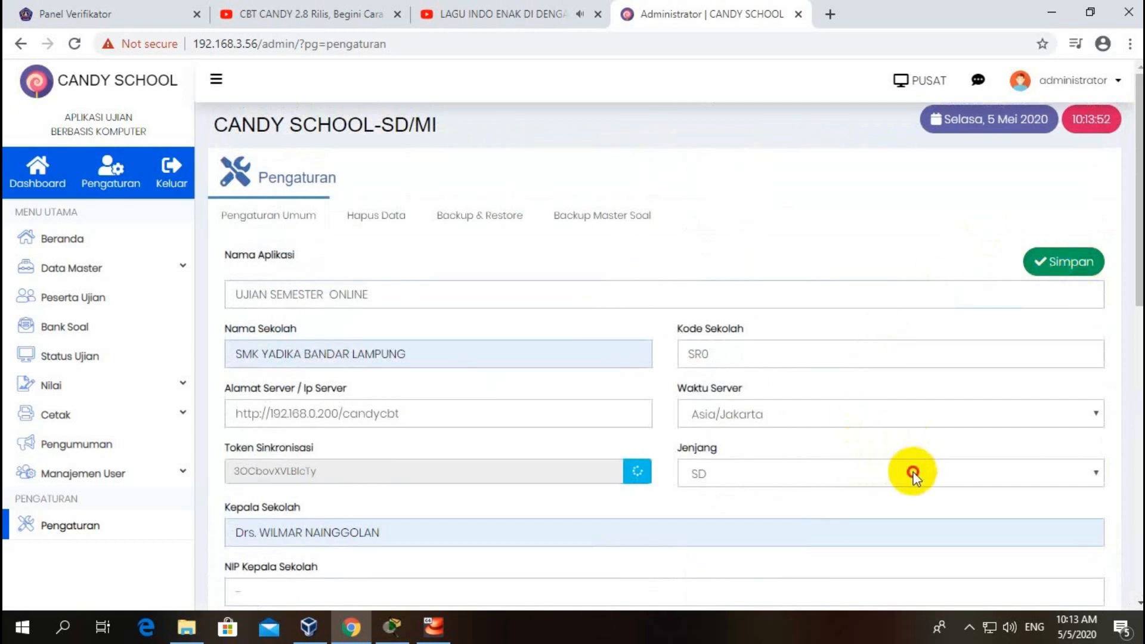
{"action": "left_click", "coordinate": [801, 550]}
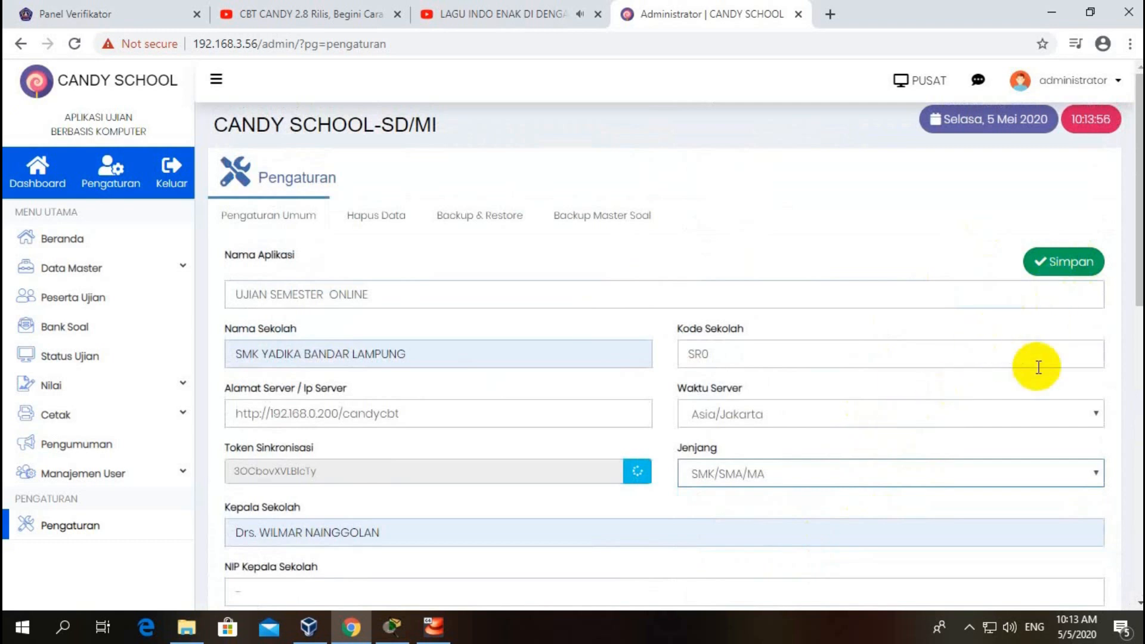
{"action": "left_click", "coordinate": [1052, 406]}
{"action": "left_click", "coordinate": [1054, 408]}
{"action": "left_click", "coordinate": [1048, 266]}
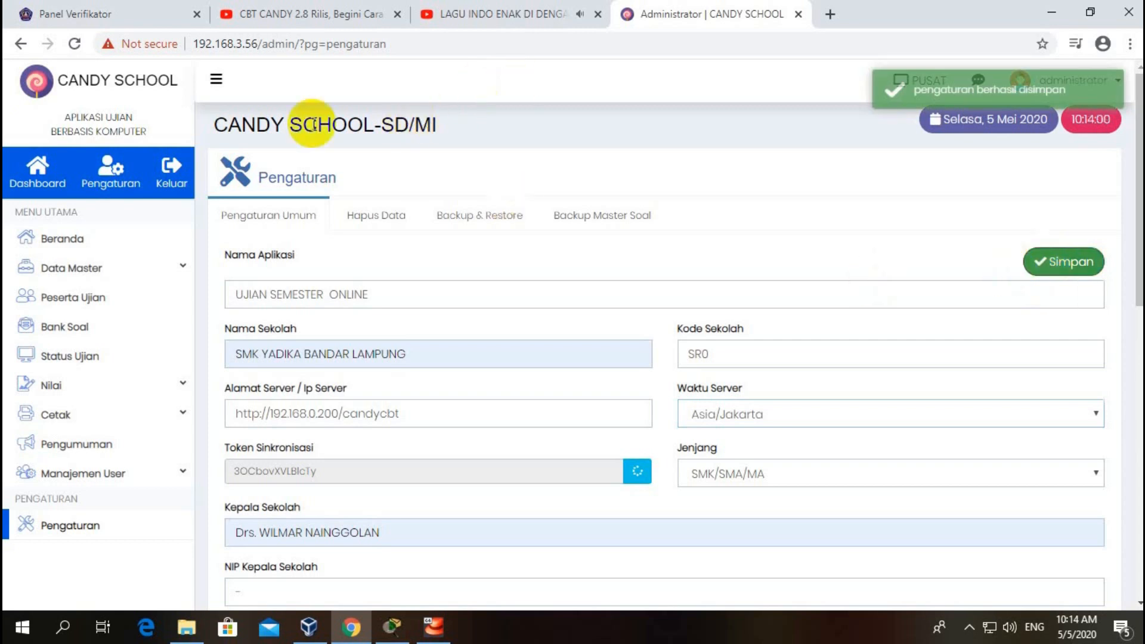
{"action": "left_click", "coordinate": [72, 44]}
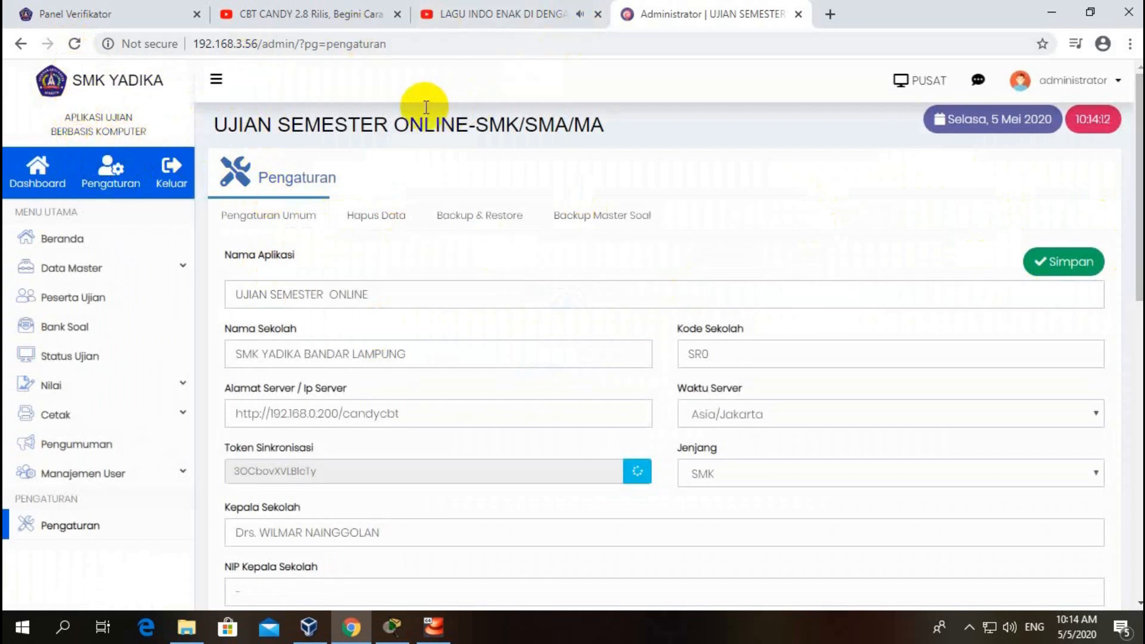
Step: Check the saved logo and signature previews, move the VirtualBox window aside, and open a new Chrome tab
{"action": "scroll", "coordinate": [477, 278], "scroll_direction": "down", "scroll_amount": 5}
{"action": "scroll", "coordinate": [506, 273], "scroll_direction": "down", "scroll_amount": 4}
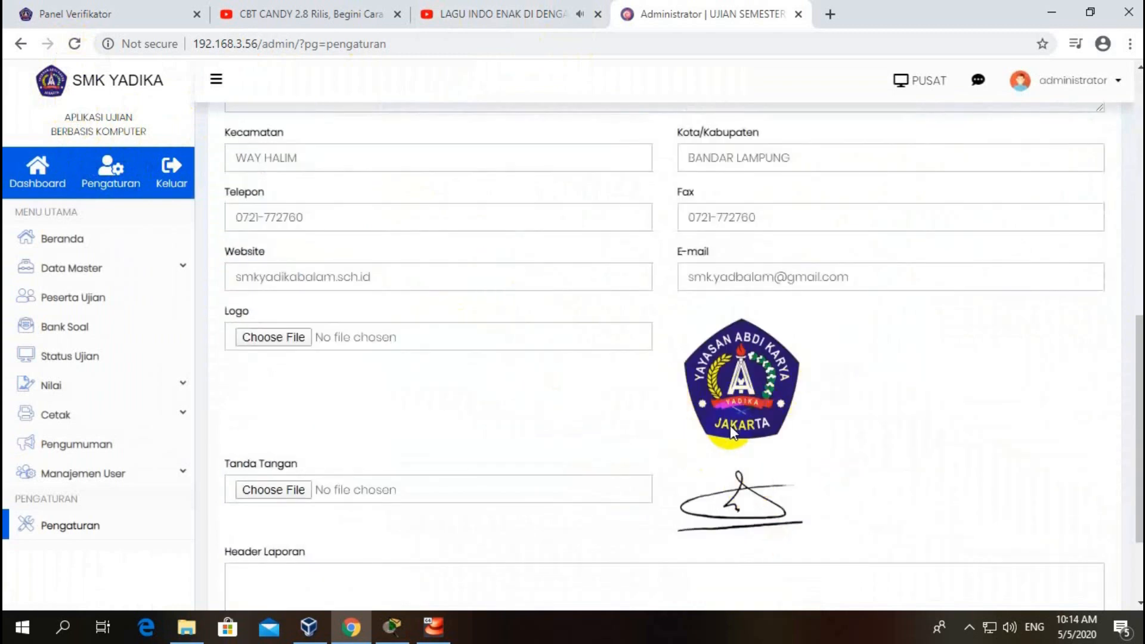
{"action": "scroll", "coordinate": [731, 424], "scroll_direction": "down", "scroll_amount": 2}
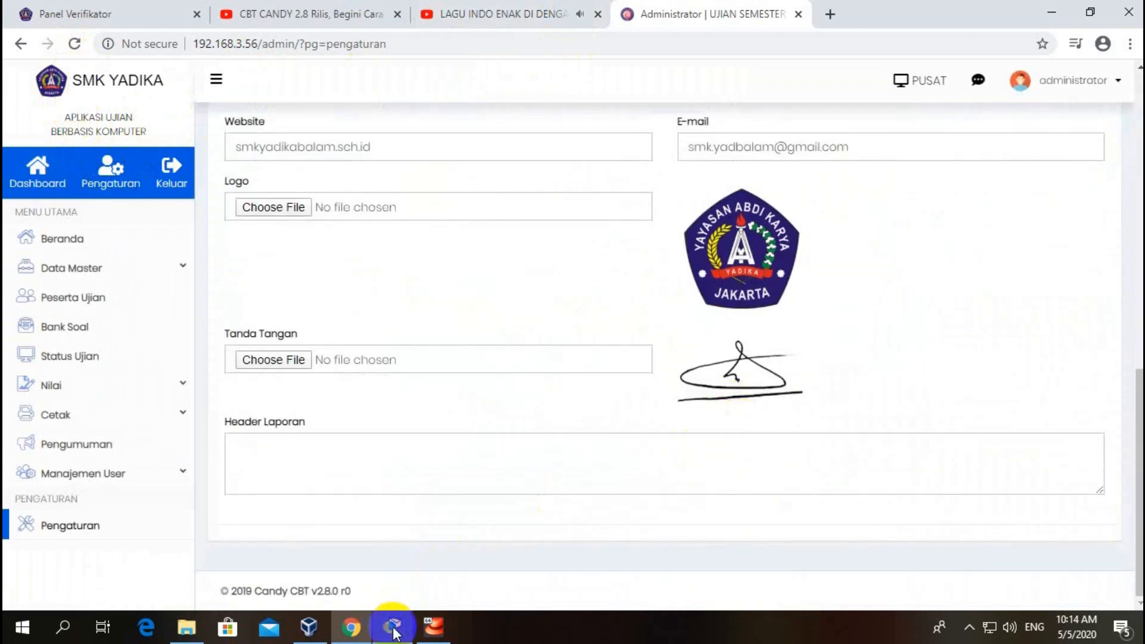
{"action": "left_click", "coordinate": [434, 628]}
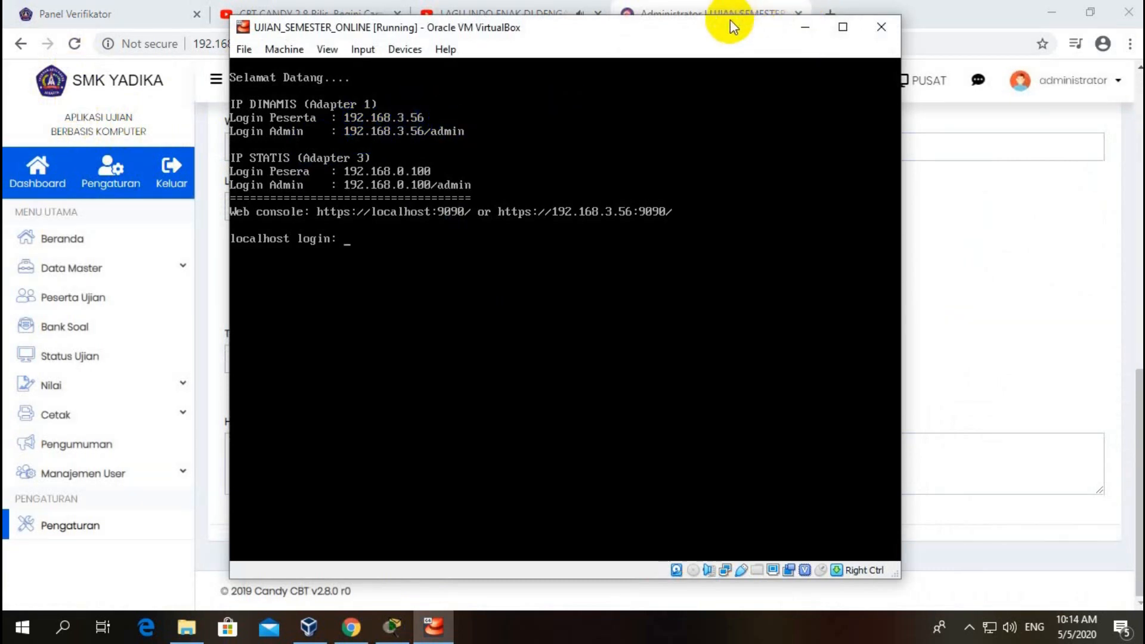
{"action": "left_click_drag", "start_coordinate": [725, 28], "coordinate": [708, 169]}
{"action": "left_click", "coordinate": [830, 16]}
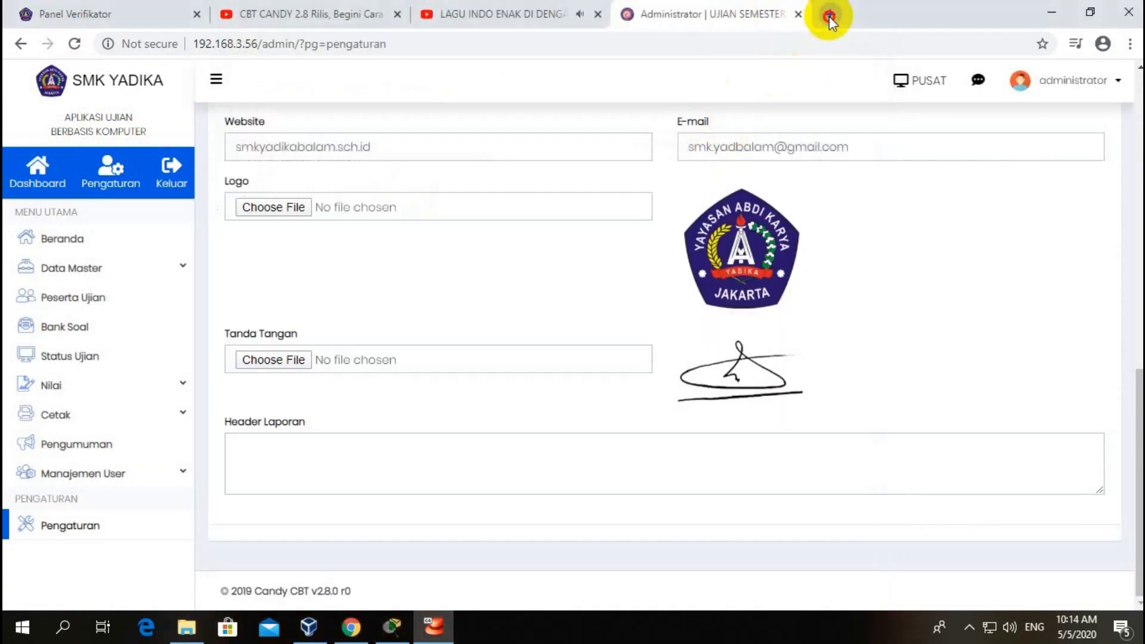
Step: Load the student login page at 192.168.3.56
{"action": "type", "text": "1"}
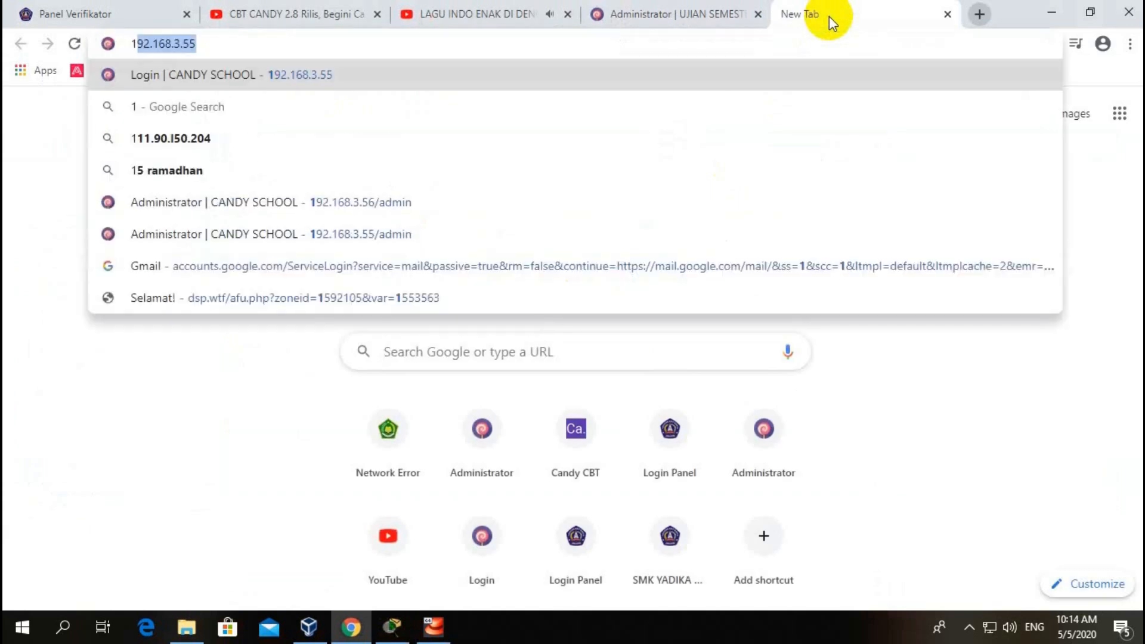
{"action": "key", "text": "Right"}
{"action": "key", "text": "BackSpace"}
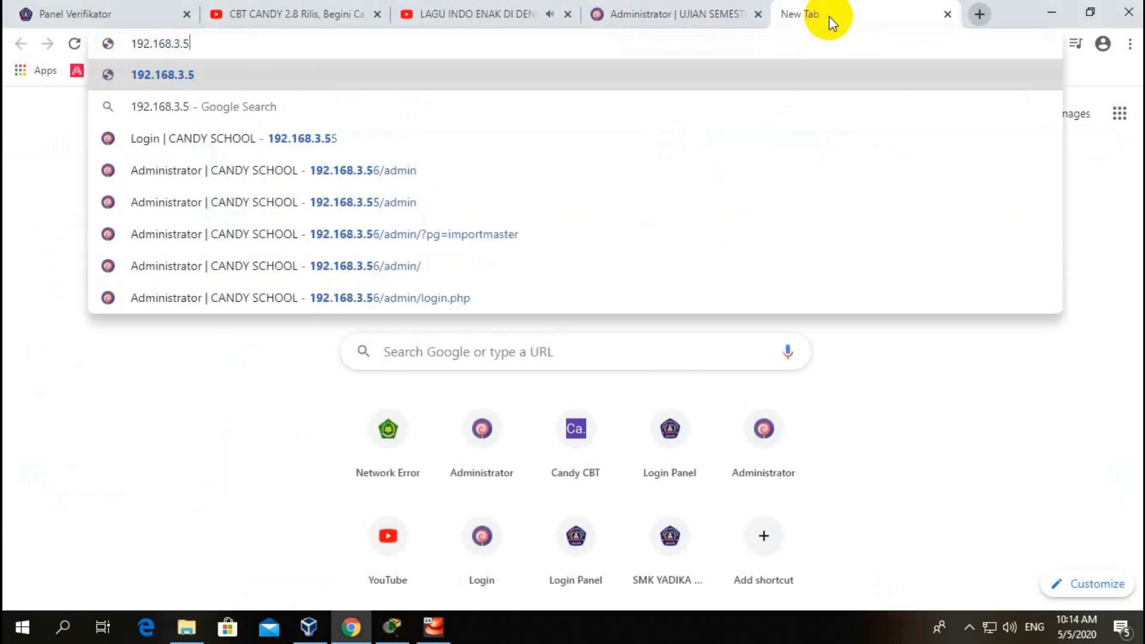
{"action": "type", "text": "6"}
{"action": "key", "text": "Return"}
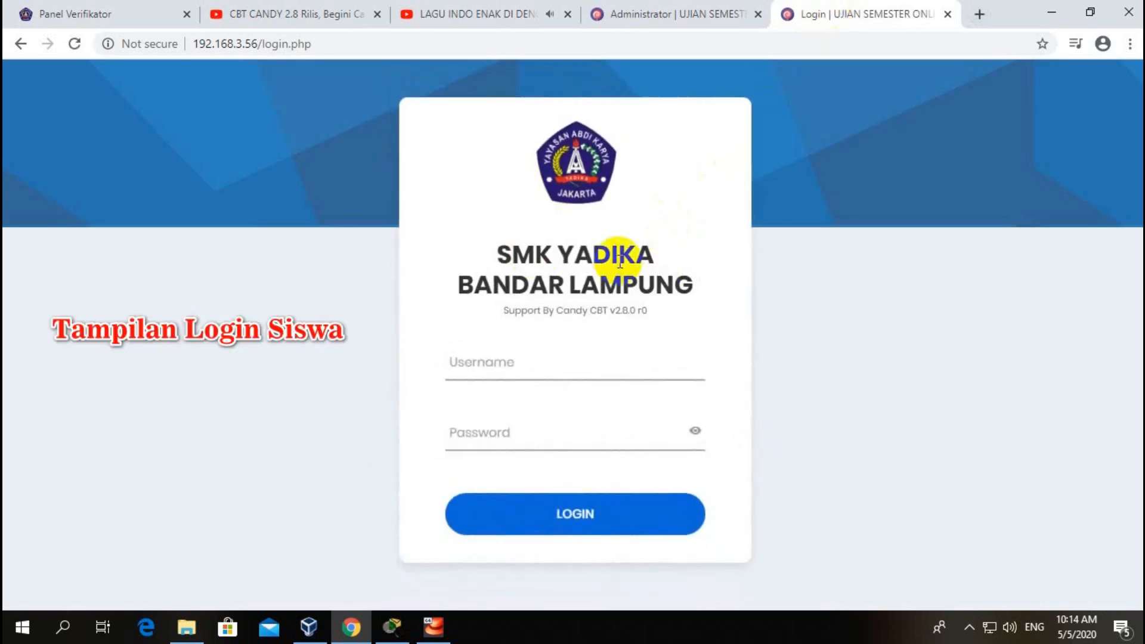
Step: Try the username field, then return to the admin tab and expand Data Master
{"action": "left_click", "coordinate": [557, 373]}
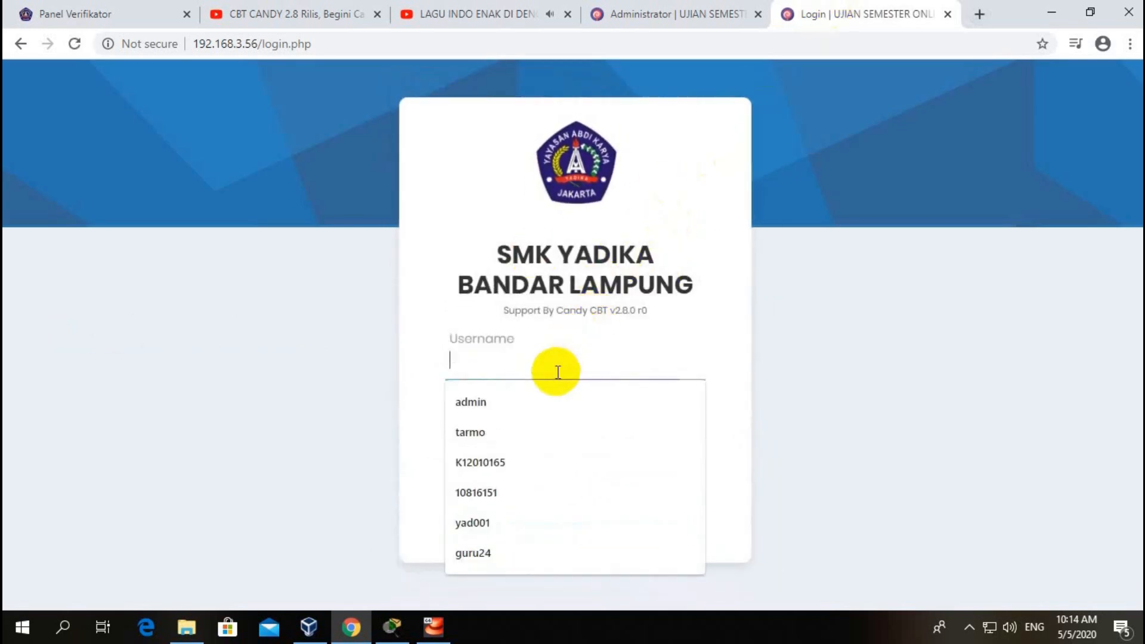
{"action": "left_click", "coordinate": [560, 182]}
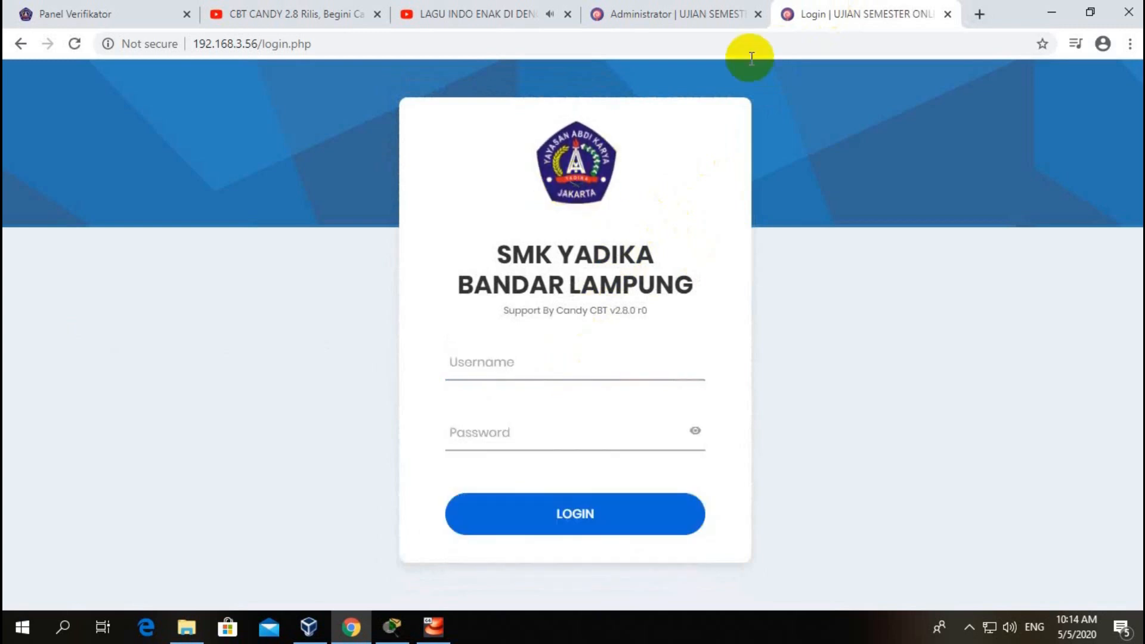
{"action": "left_click", "coordinate": [683, 14]}
{"action": "left_click", "coordinate": [74, 270]}
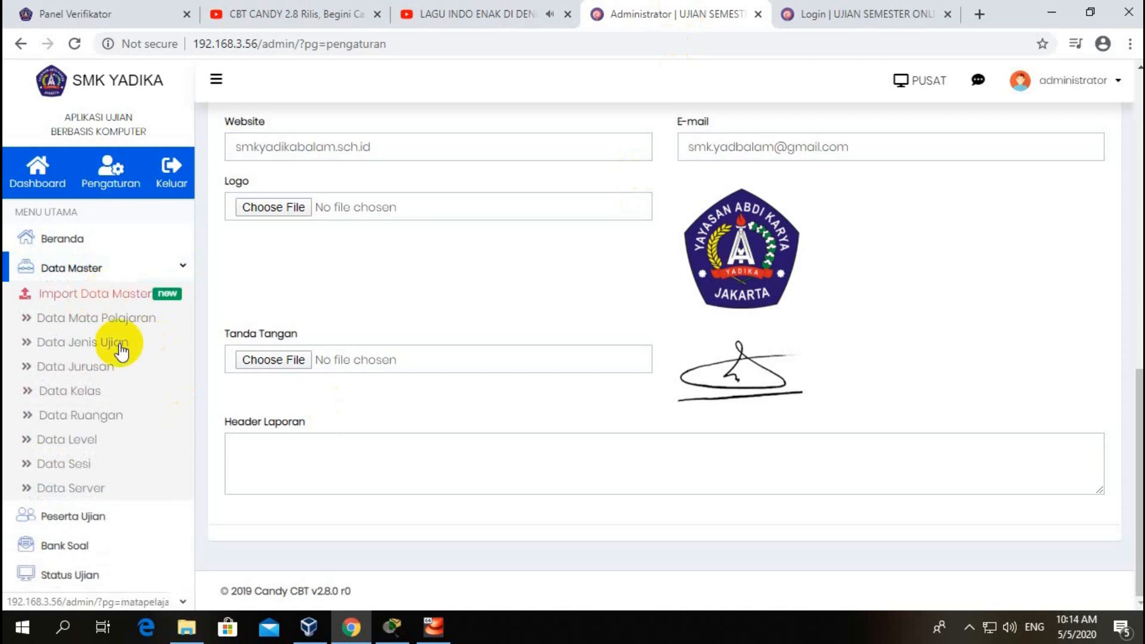
Step: Copy the first participant's credential from Peserta Ujian and paste it as the login username
{"action": "left_click", "coordinate": [87, 516]}
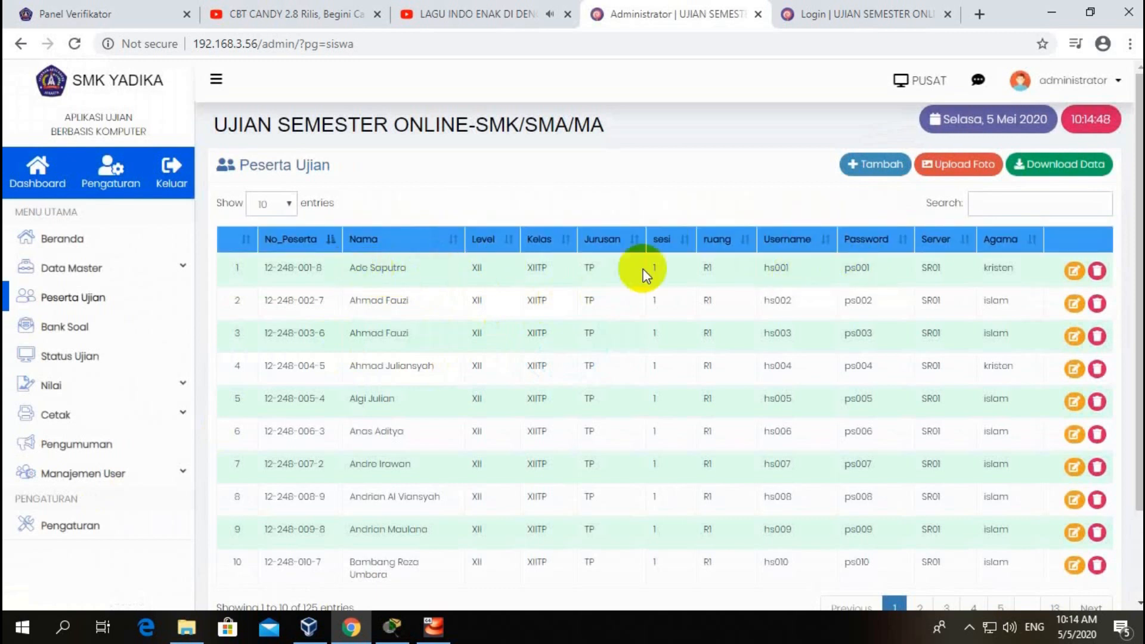
{"action": "left_click_drag", "start_coordinate": [843, 268], "coordinate": [885, 271]}
{"action": "key", "text": "ctrl+c"}
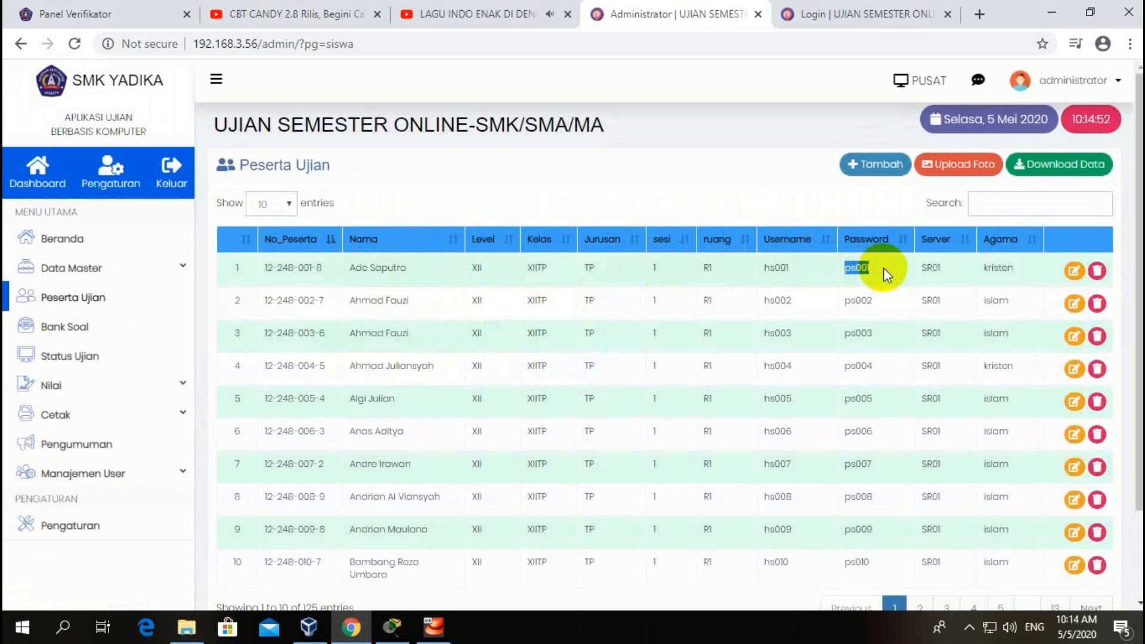
{"action": "left_click", "coordinate": [811, 13]}
{"action": "left_click", "coordinate": [563, 355]}
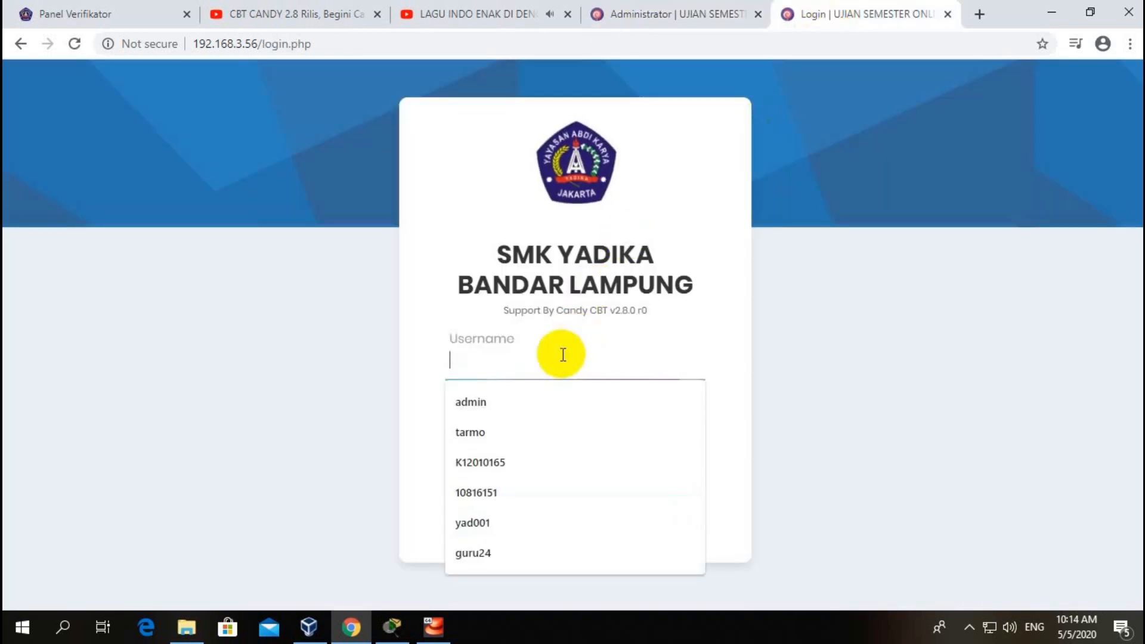
{"action": "key", "text": "ctrl+v"}
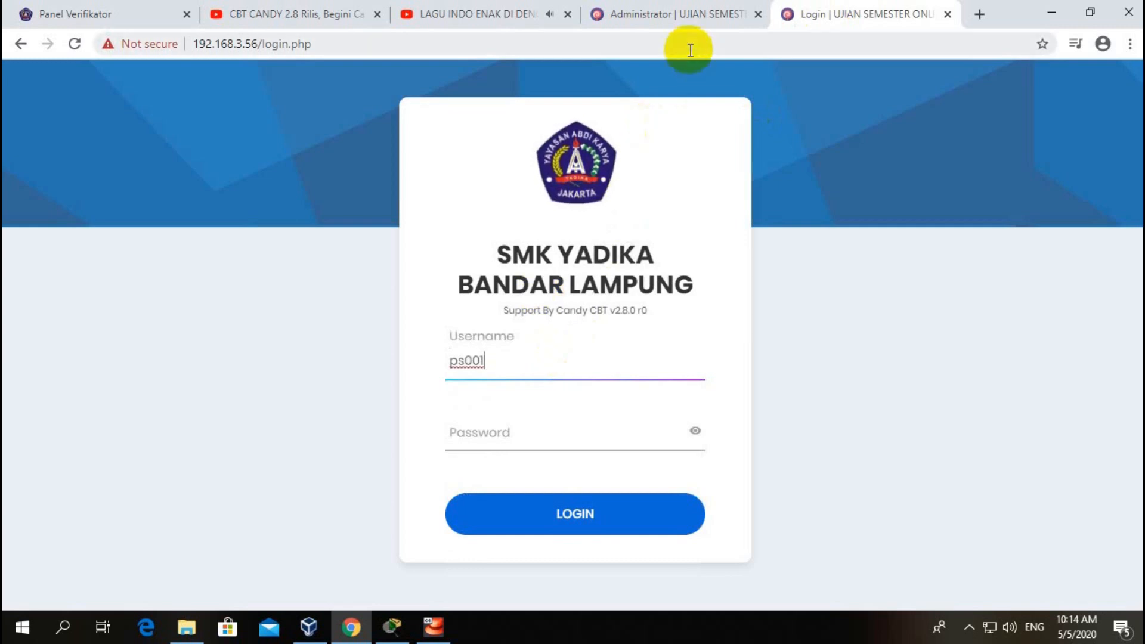
Step: Enter the participant's password, submit the login, and dismiss the not-registered alert
{"action": "left_click", "coordinate": [686, 17]}
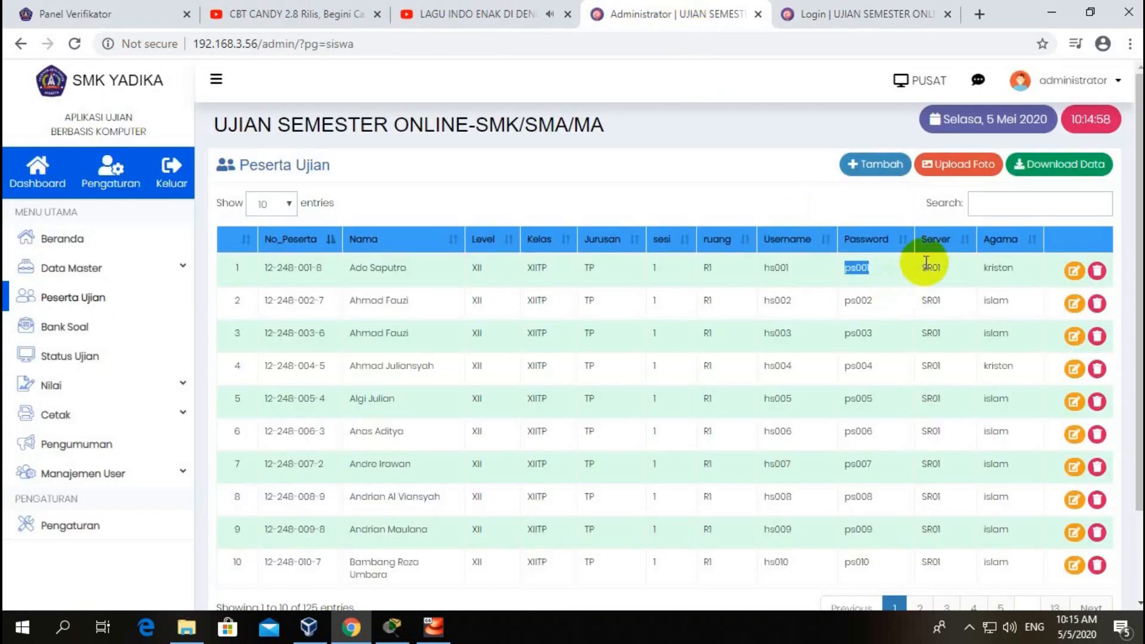
{"action": "left_click_drag", "start_coordinate": [924, 267], "coordinate": [948, 274]}
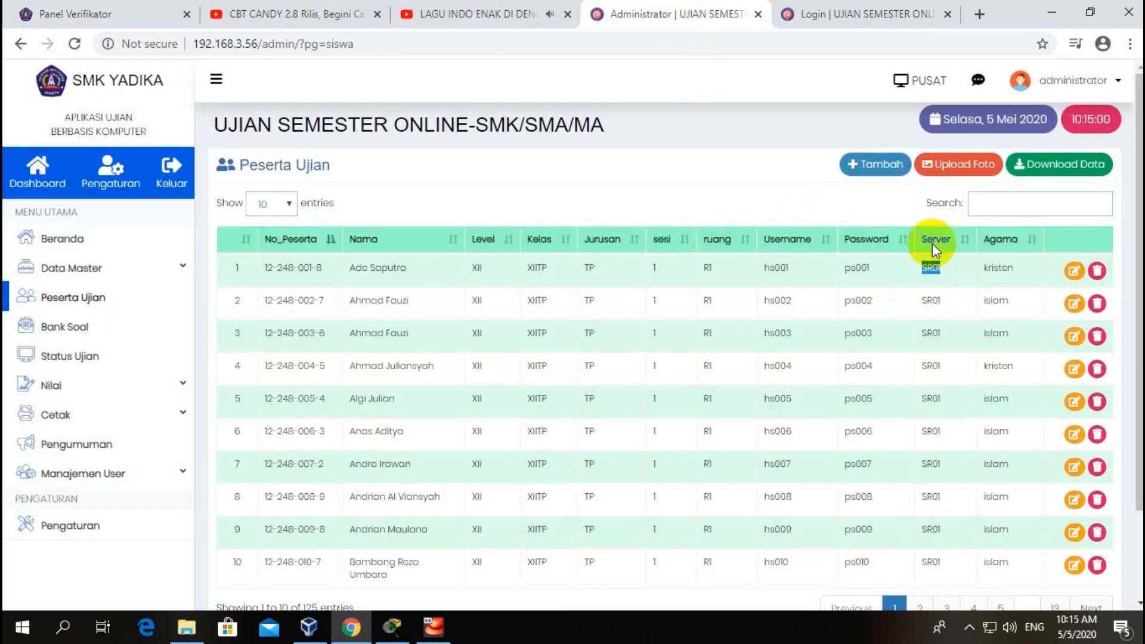
{"action": "left_click", "coordinate": [836, 17]}
{"action": "left_click", "coordinate": [580, 437]}
{"action": "left_click", "coordinate": [566, 507]}
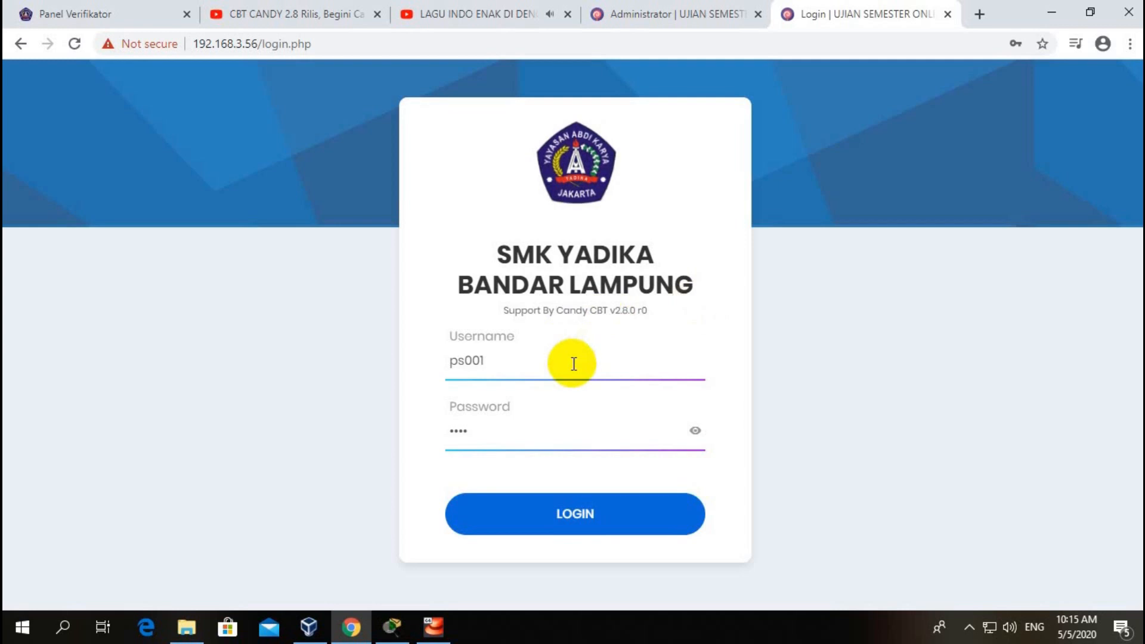
{"action": "left_click", "coordinate": [573, 364]}
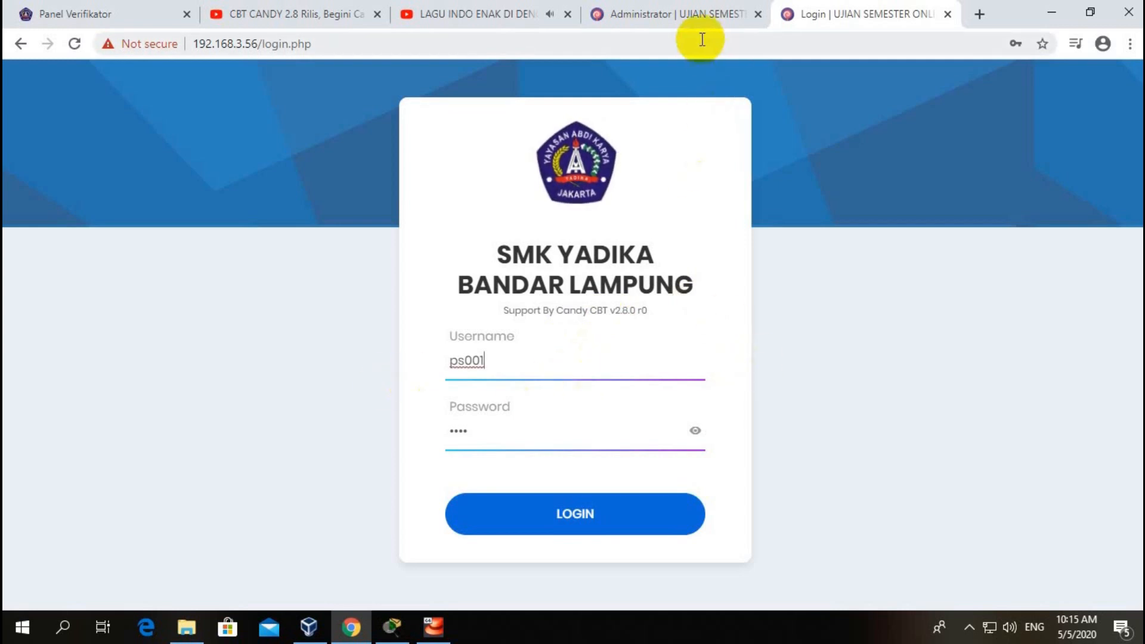
Step: Erase the username and password from the login form and return to the admin pages
{"action": "left_click", "coordinate": [683, 15]}
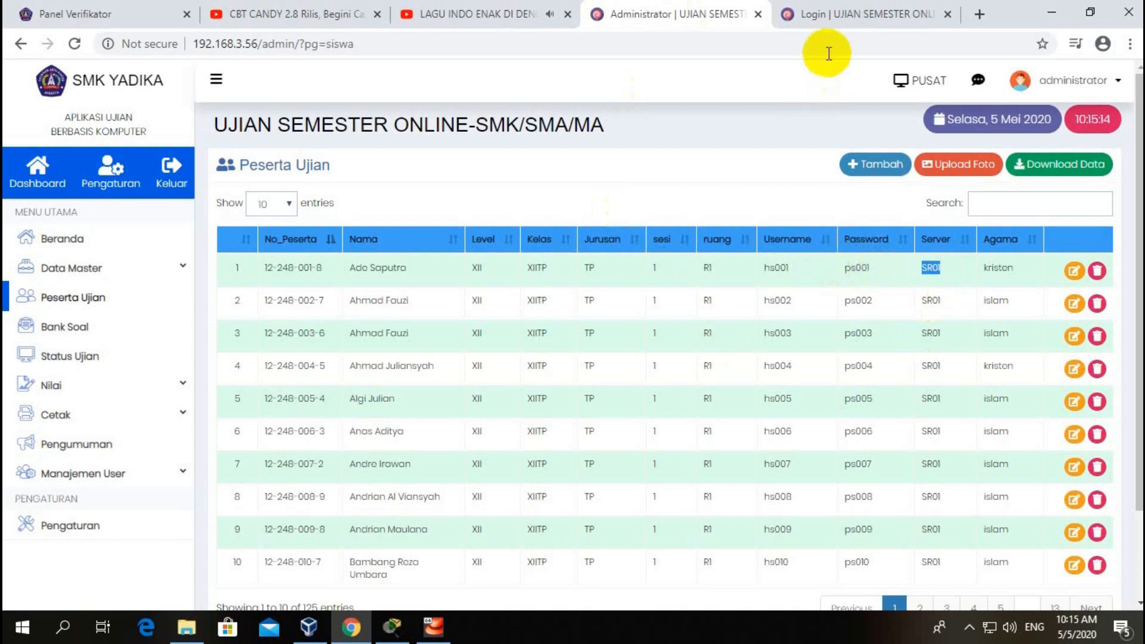
{"action": "left_click", "coordinate": [835, 18]}
{"action": "key", "text": "BackSpace"}
{"action": "key", "text": "BackSpace"}
{"action": "key", "text": "BackSpace"}
{"action": "key", "text": "BackSpace"}
{"action": "key", "text": "BackSpace"}
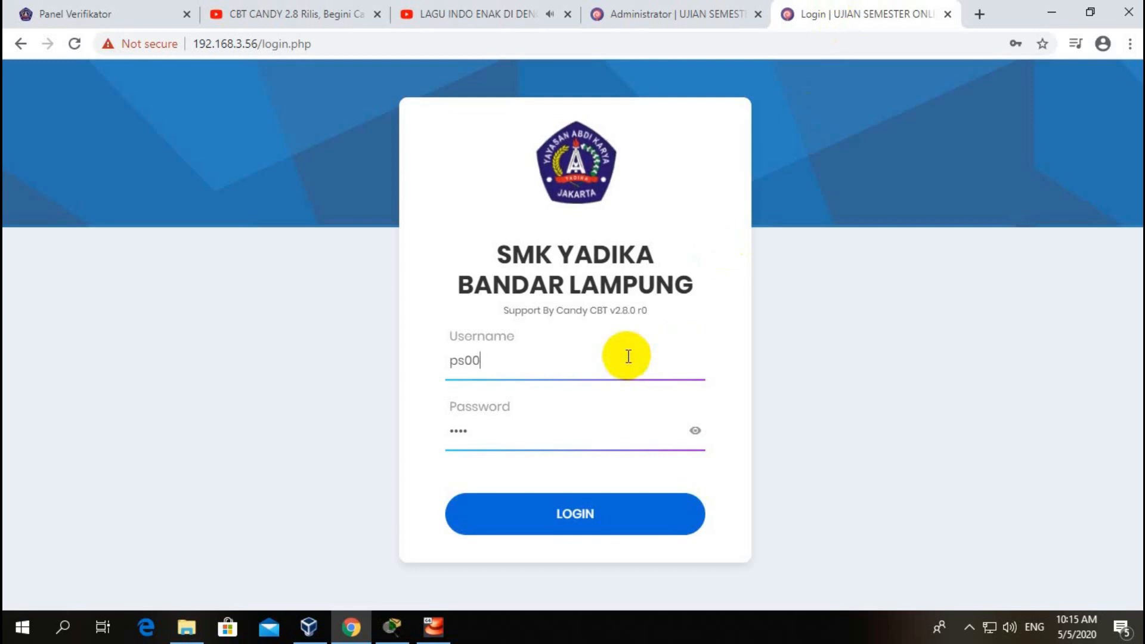
{"action": "left_click", "coordinate": [597, 437]}
{"action": "key", "text": "BackSpace"}
{"action": "key", "text": "BackSpace"}
{"action": "key", "text": "BackSpace"}
{"action": "key", "text": "BackSpace"}
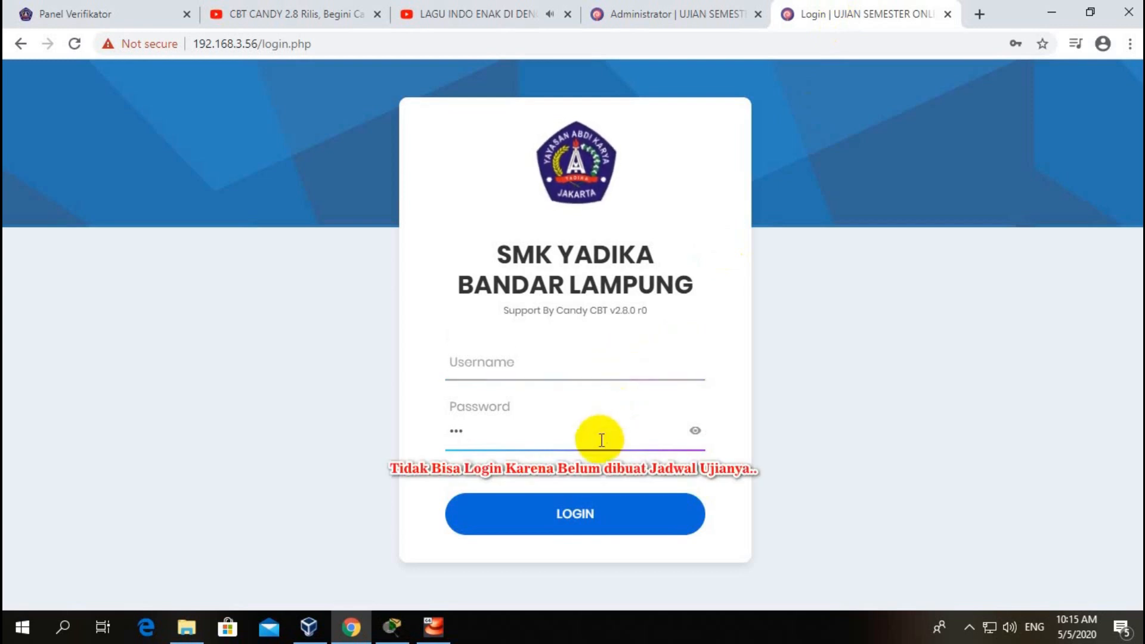
{"action": "left_click", "coordinate": [690, 18]}
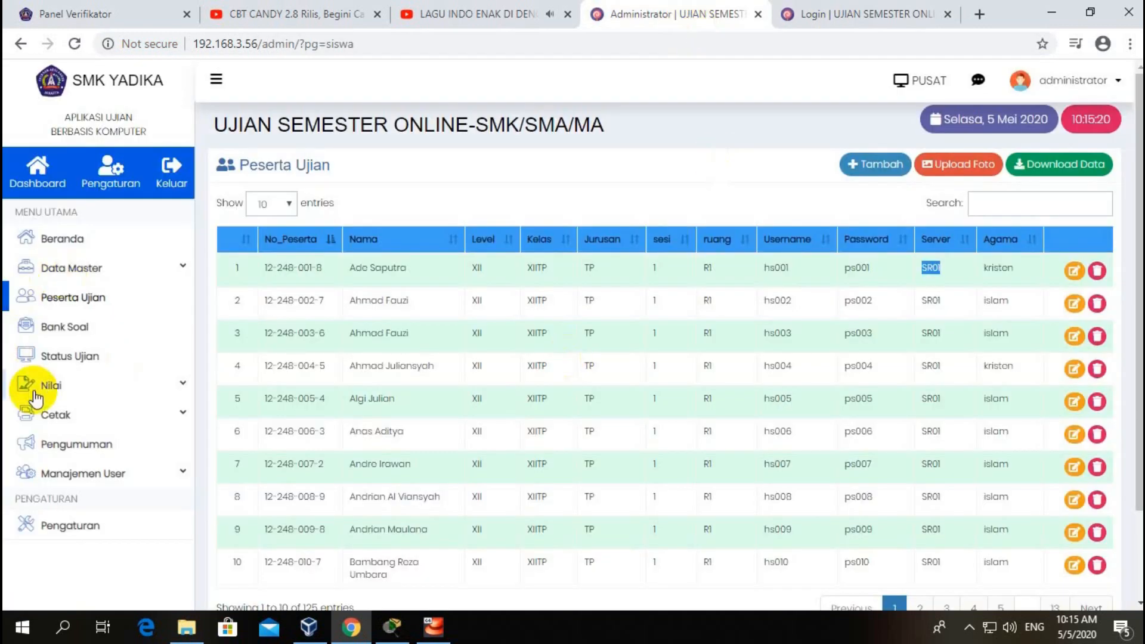
Step: Open the Hapus Data tab under Pengaturan, showing the data types that can be emptied
{"action": "left_click", "coordinate": [116, 182]}
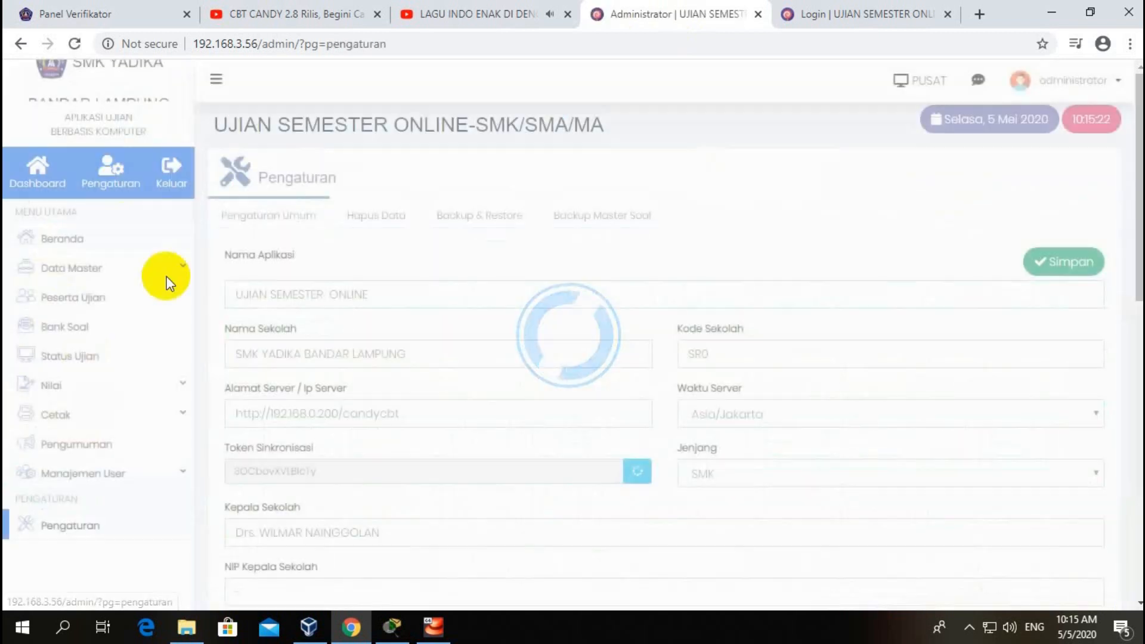
{"action": "left_click", "coordinate": [371, 216]}
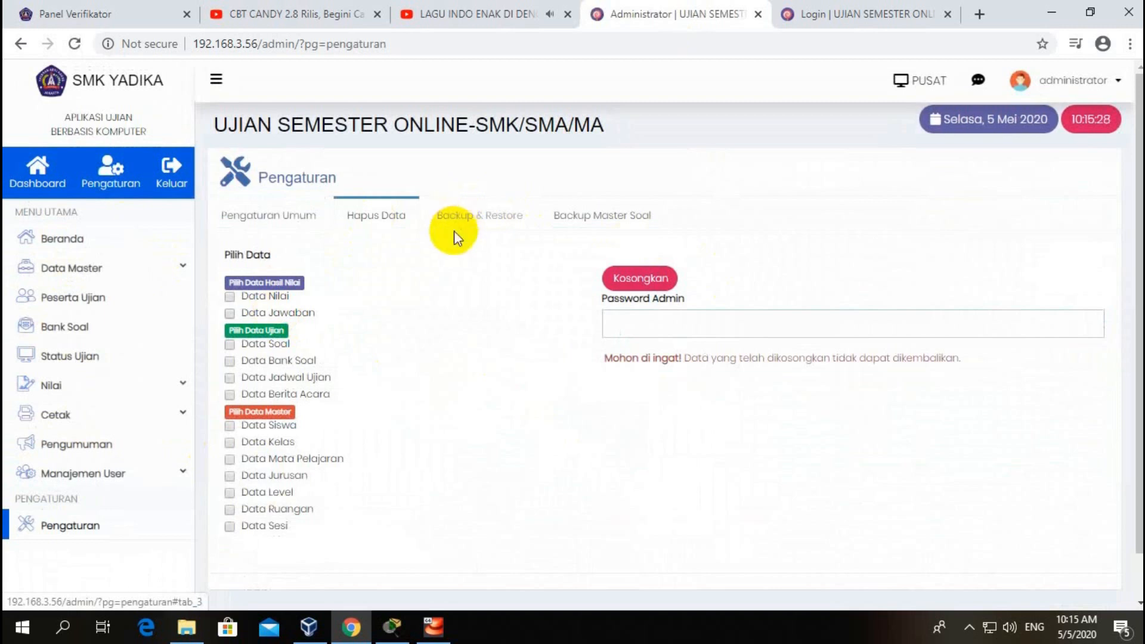
{"action": "left_click", "coordinate": [73, 274]}
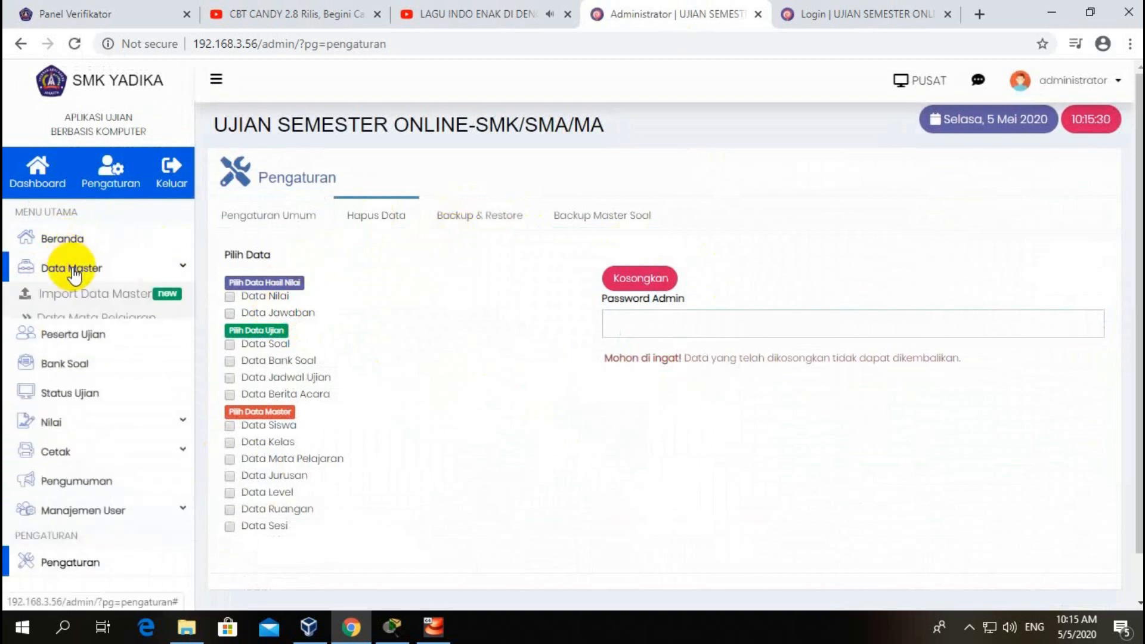
{"action": "left_click", "coordinate": [53, 237]}
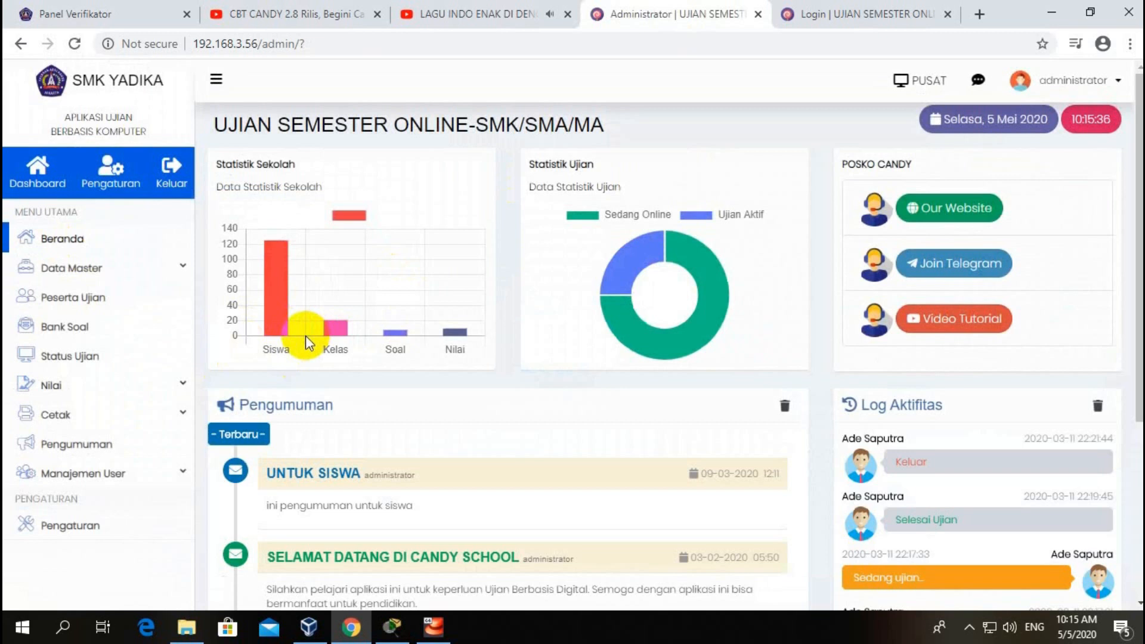
{"action": "left_click", "coordinate": [71, 298]}
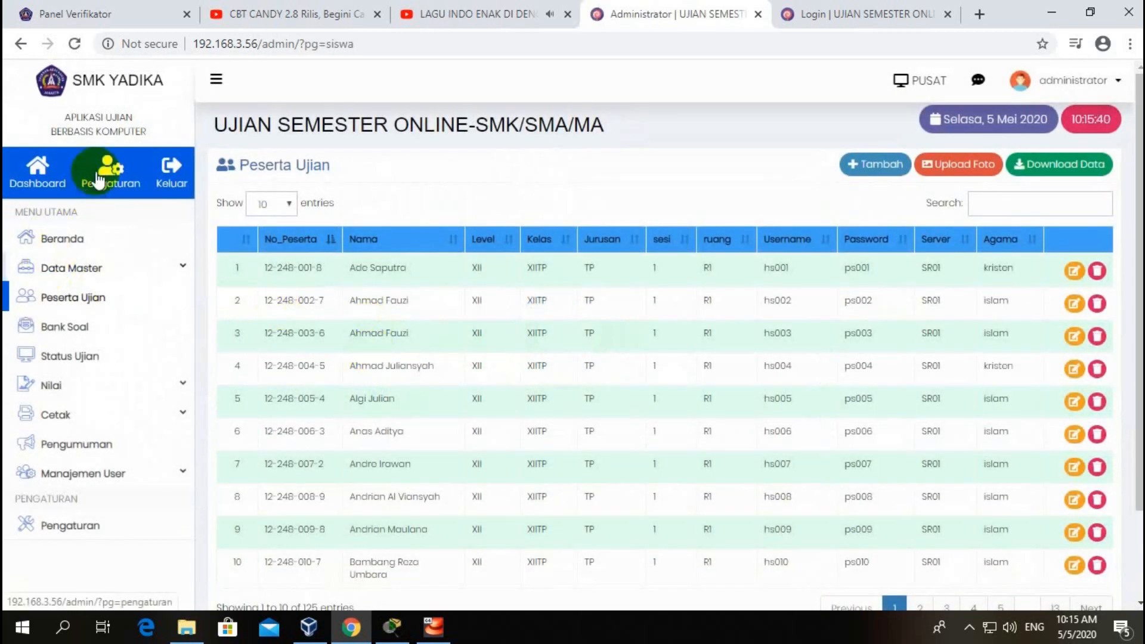
{"action": "left_click", "coordinate": [107, 171]}
{"action": "left_click", "coordinate": [375, 214]}
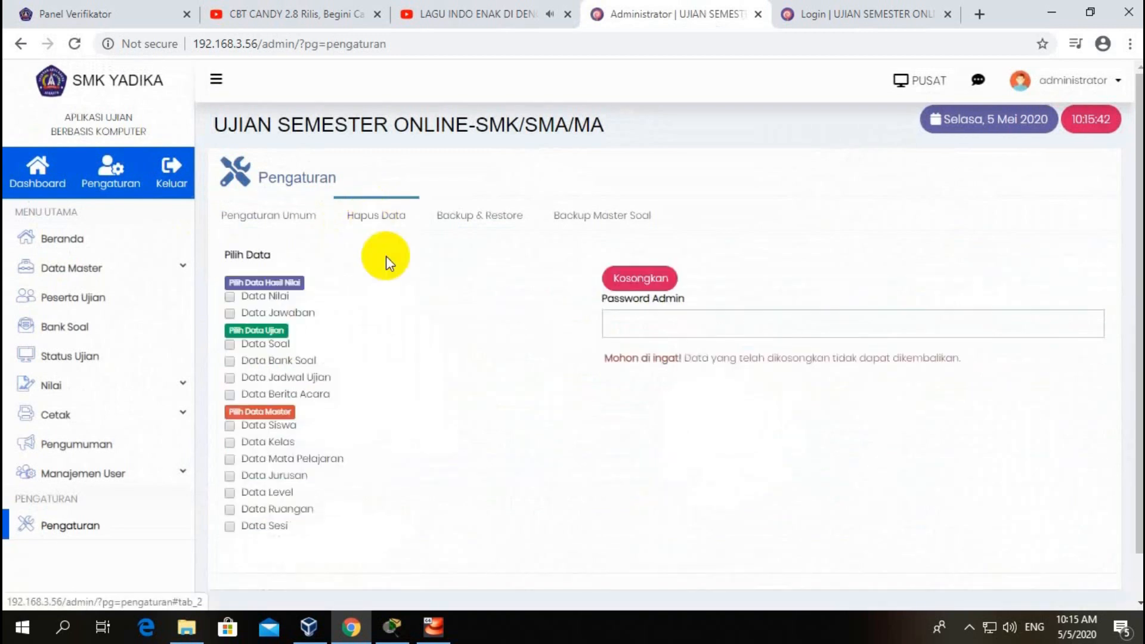
Step: Tick Jawaban, Soal, Siswa, Kelas, Mata Pelajaran, Jurusan, Level, Ruangan and Sesi, enter admin password, Kosongkan
{"action": "left_click", "coordinate": [247, 314]}
{"action": "left_click", "coordinate": [250, 346]}
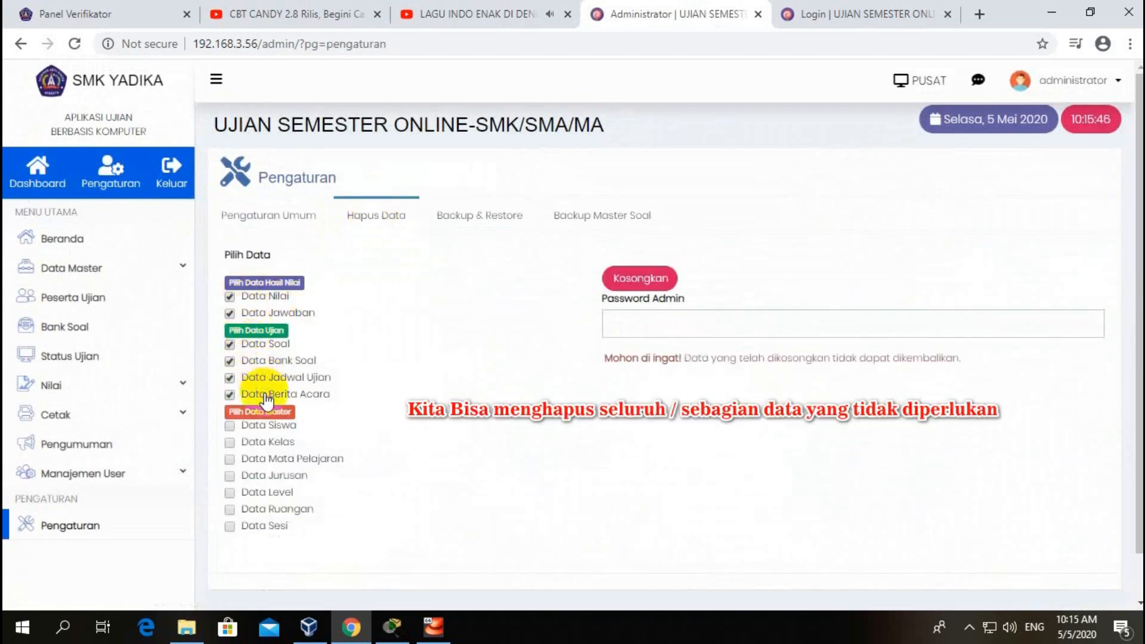
{"action": "left_click", "coordinate": [257, 425]}
{"action": "left_click", "coordinate": [257, 442]}
{"action": "left_click", "coordinate": [258, 459]}
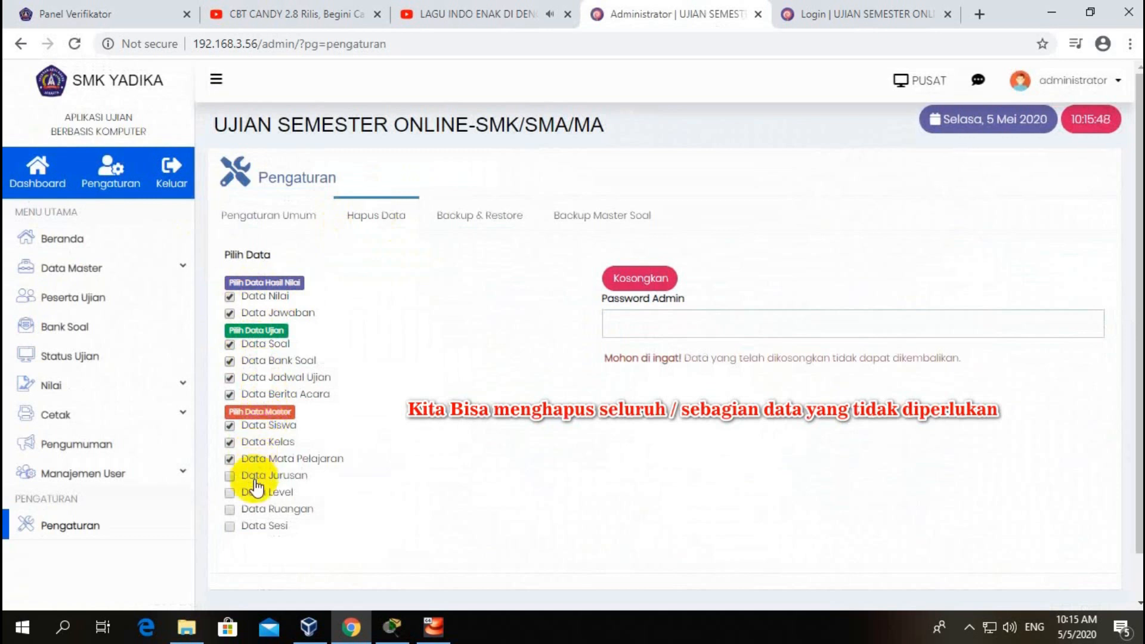
{"action": "left_click", "coordinate": [257, 475]}
{"action": "left_click", "coordinate": [257, 492]}
{"action": "left_click", "coordinate": [256, 509]}
{"action": "left_click", "coordinate": [256, 525]}
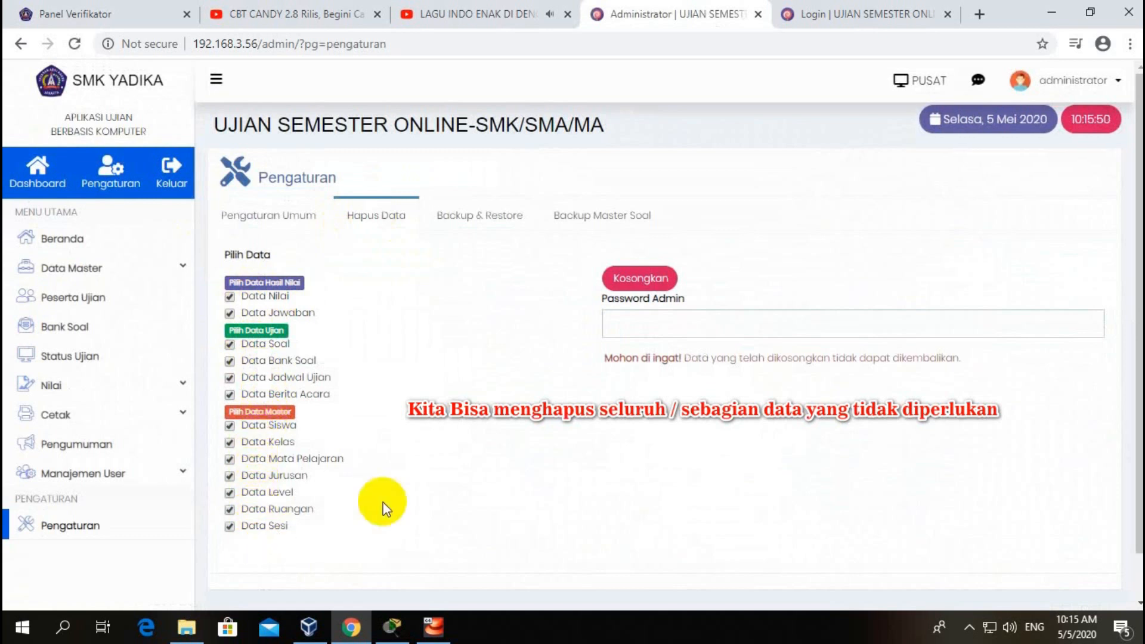
{"action": "left_click", "coordinate": [678, 326]}
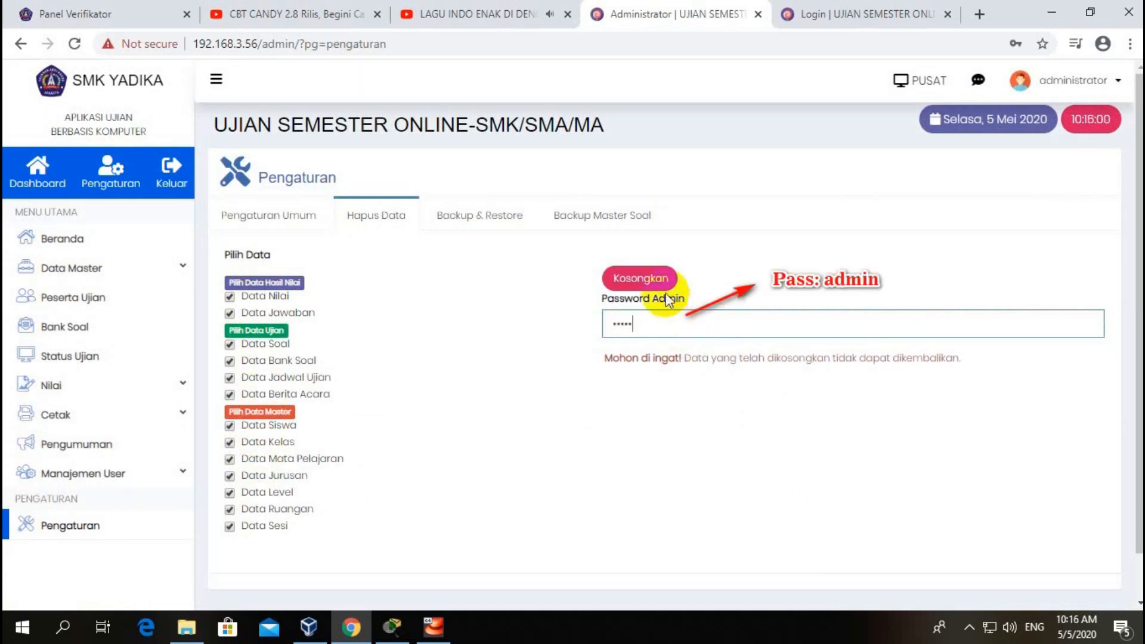
{"action": "left_click", "coordinate": [660, 278]}
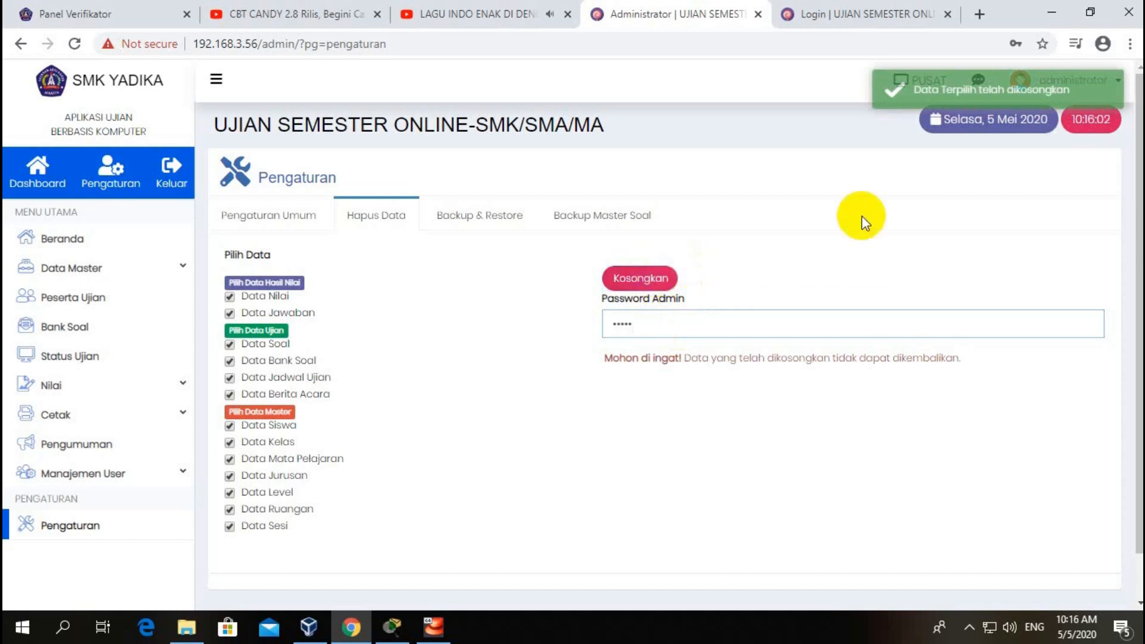
Step: Clear the Log Aktifitas on Beranda and verify the Peserta Ujian list is empty
{"action": "left_click", "coordinate": [62, 239]}
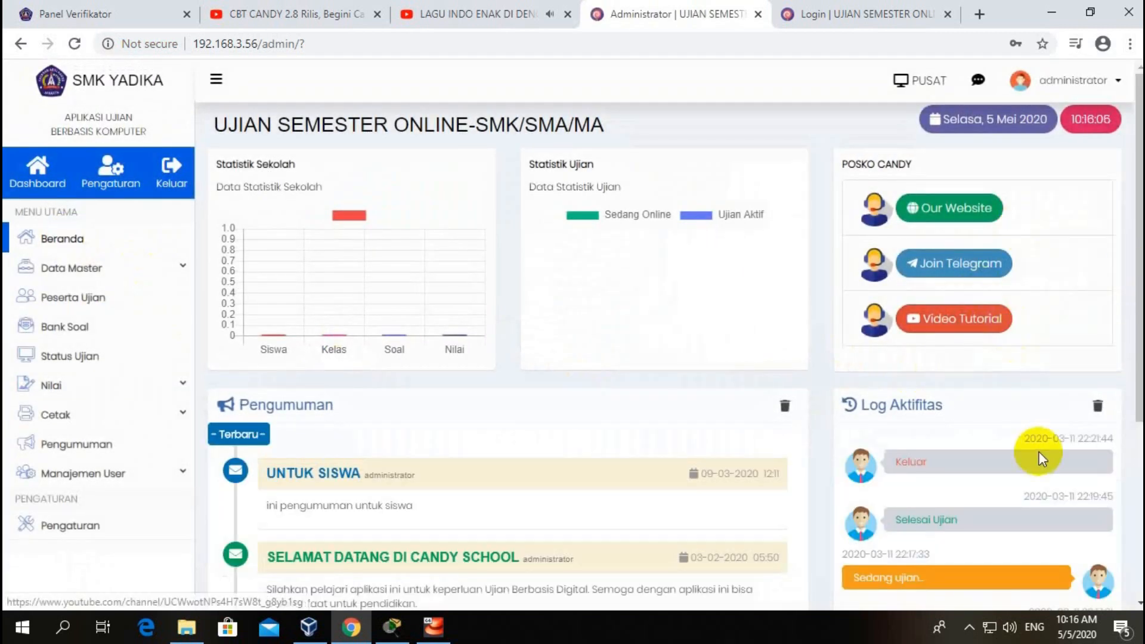
{"action": "left_click", "coordinate": [1098, 408]}
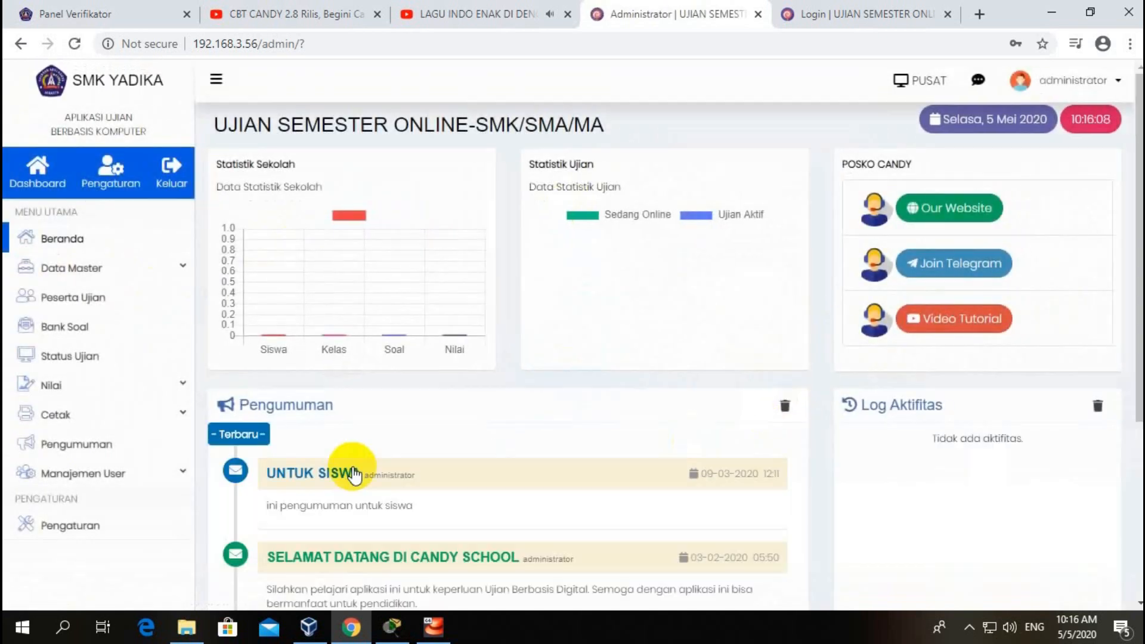
{"action": "left_click", "coordinate": [56, 297]}
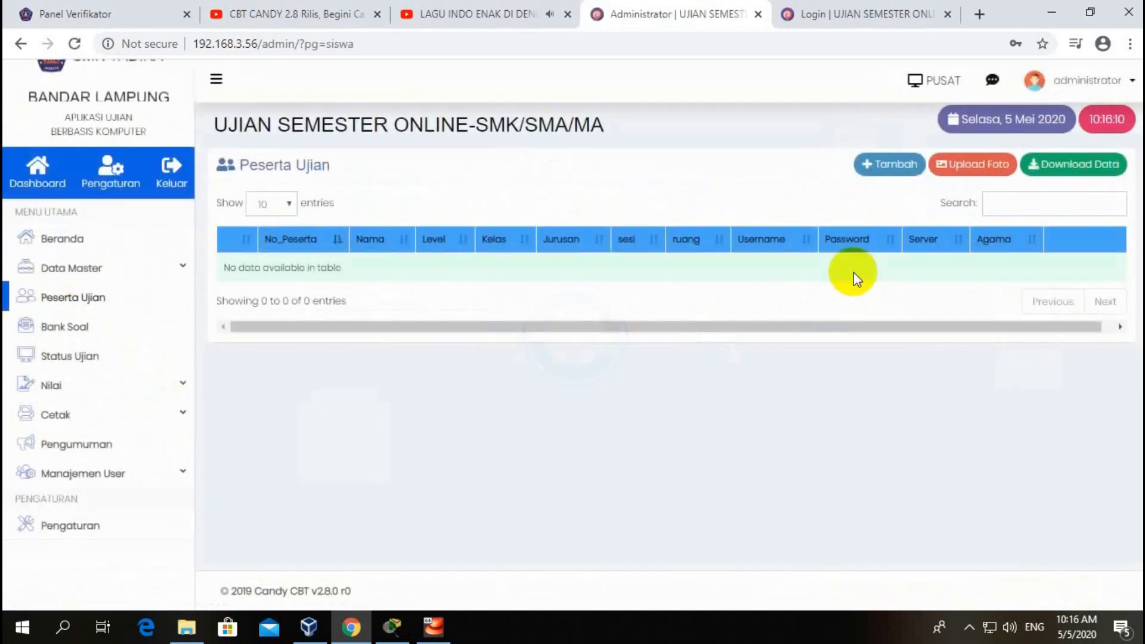
{"action": "left_click", "coordinate": [62, 240]}
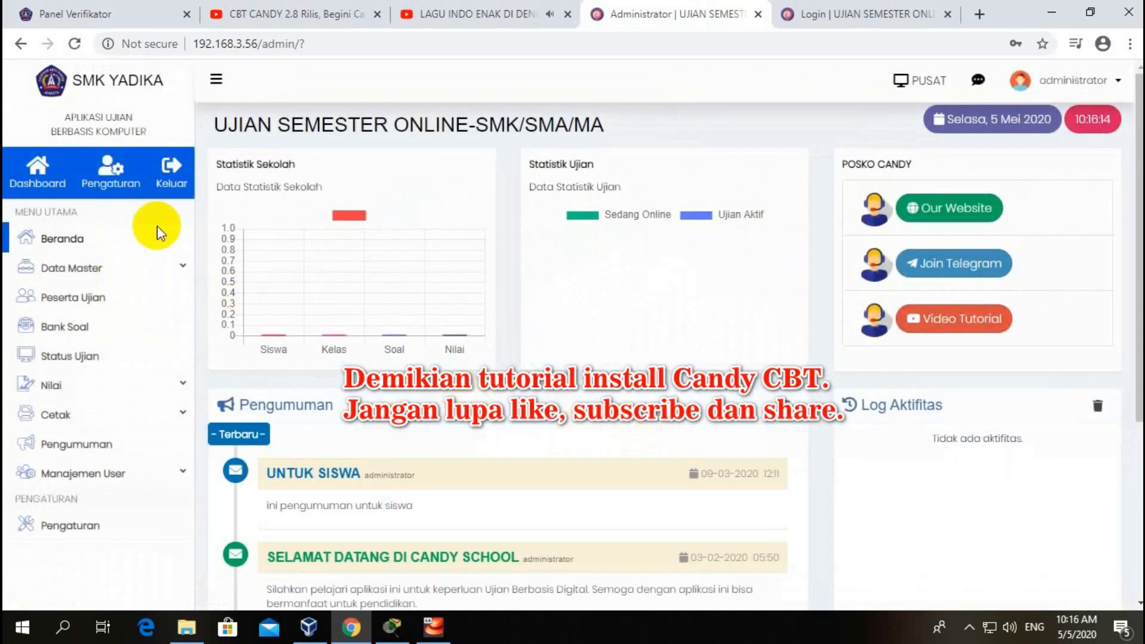